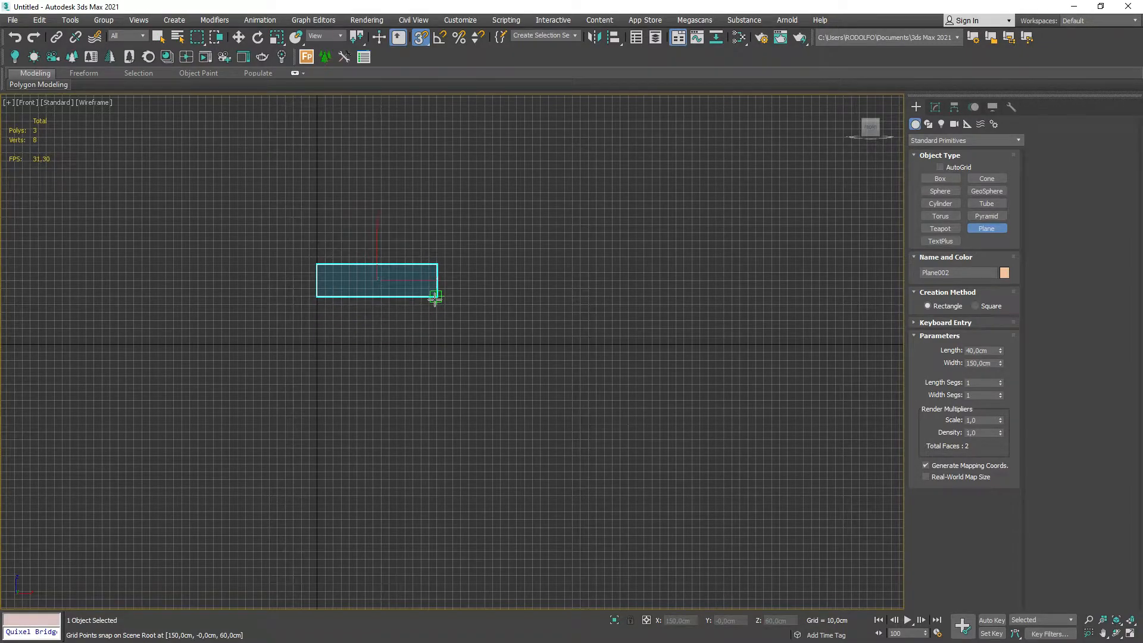
Turn snapping off, move the 150 x 40 cm plane down to about Z 20.9 cm, and hide the viewport grid.
scroll(352, 274, "up", 5)
key("s")
left_click(988, 229)
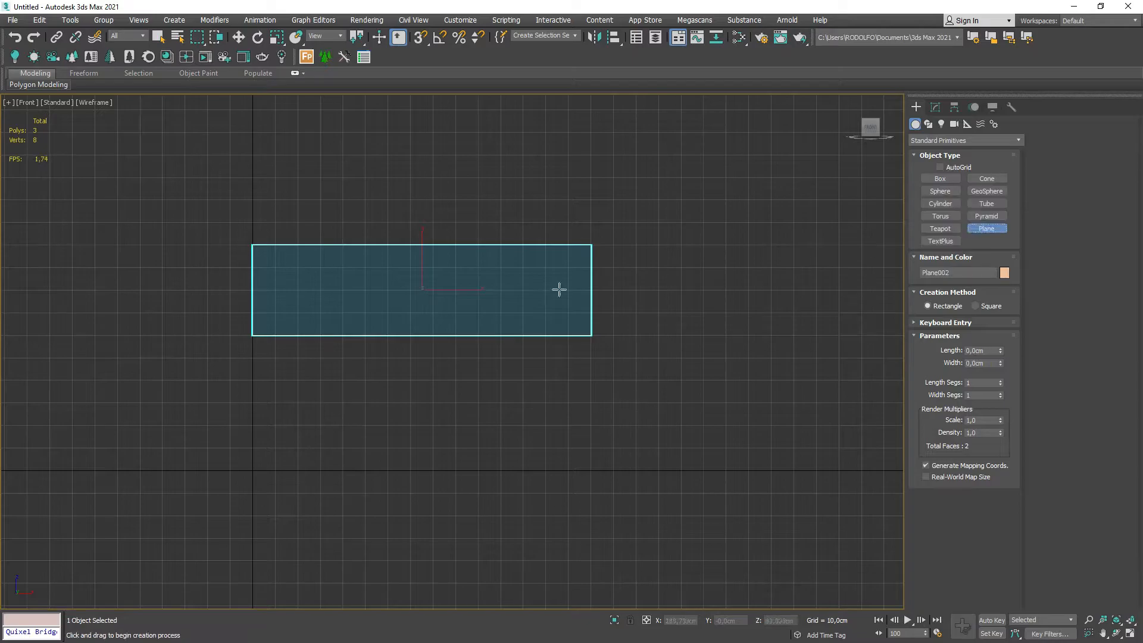
key("w")
left_click_drag(425, 289, 420, 421)
key("g")
scroll(426, 421, "up", 4)
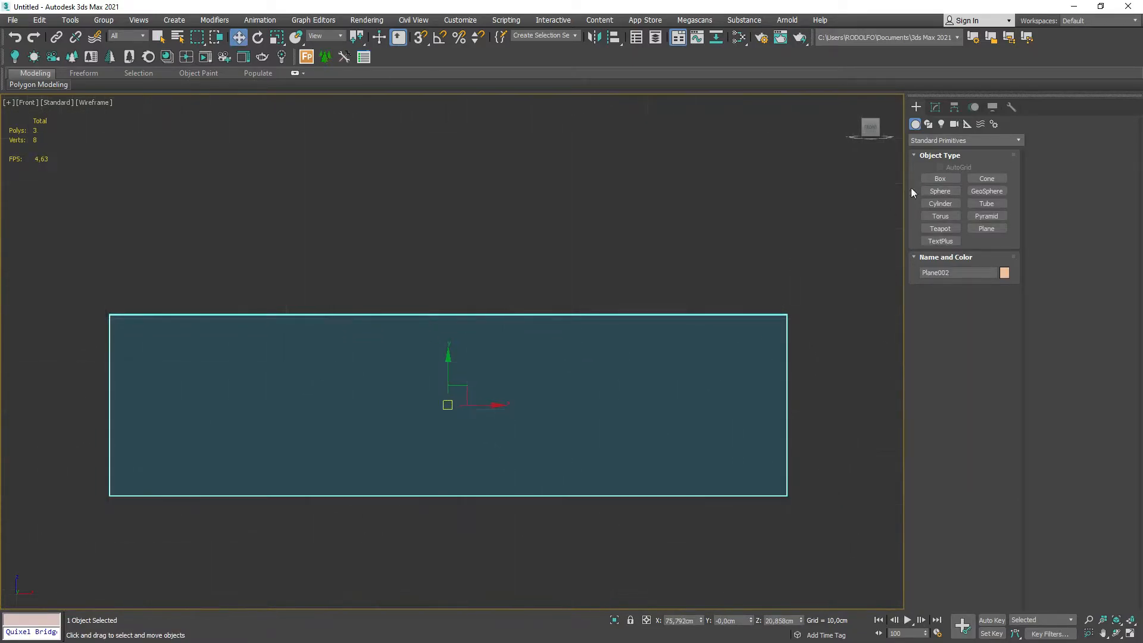
Create a thin upright box along the plane's right edge, snapped to span its full height.
left_click(949, 176)
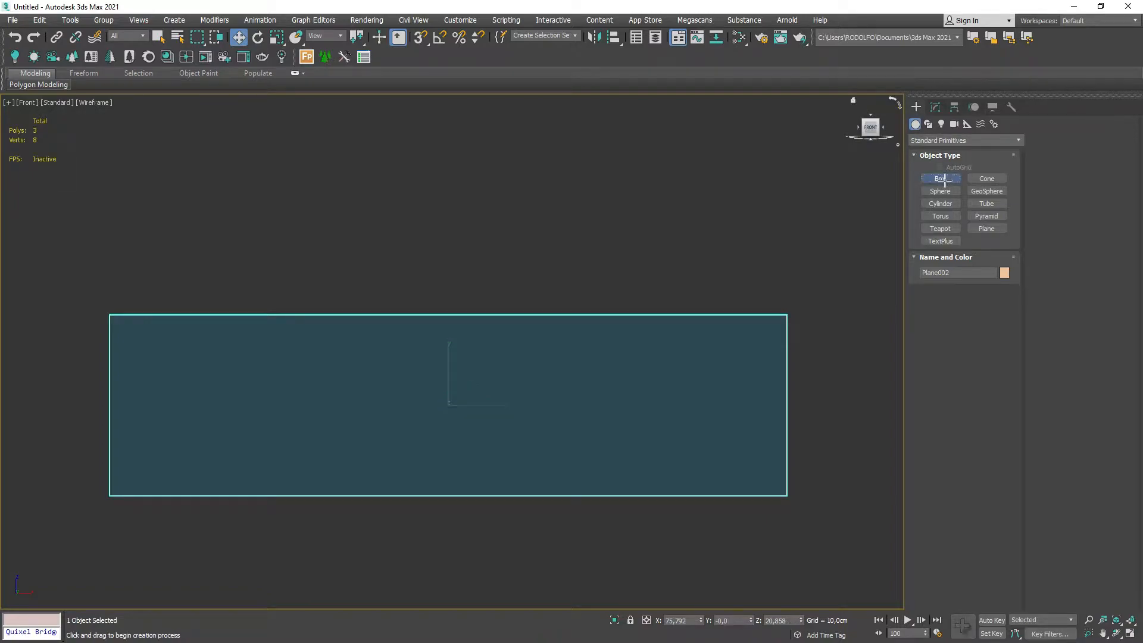
middle_click_drag(739, 343, 660, 273)
scroll(691, 267, "up", 4)
key("s")
left_click_drag(732, 222, 688, 583)
left_click(694, 548)
Add an Edit Poly modifier to the new upright box.
left_click(935, 107)
left_click(1019, 143)
key("e")
left_click(942, 185)
Scale the box's four left-side vertices vertically to 76% to give the upright mitred ends.
key("1")
left_click_drag(655, 169, 671, 195)
key("s")
left_click_drag(621, 151, 673, 554)
key("r")
left_click_drag(671, 306, 674, 326)
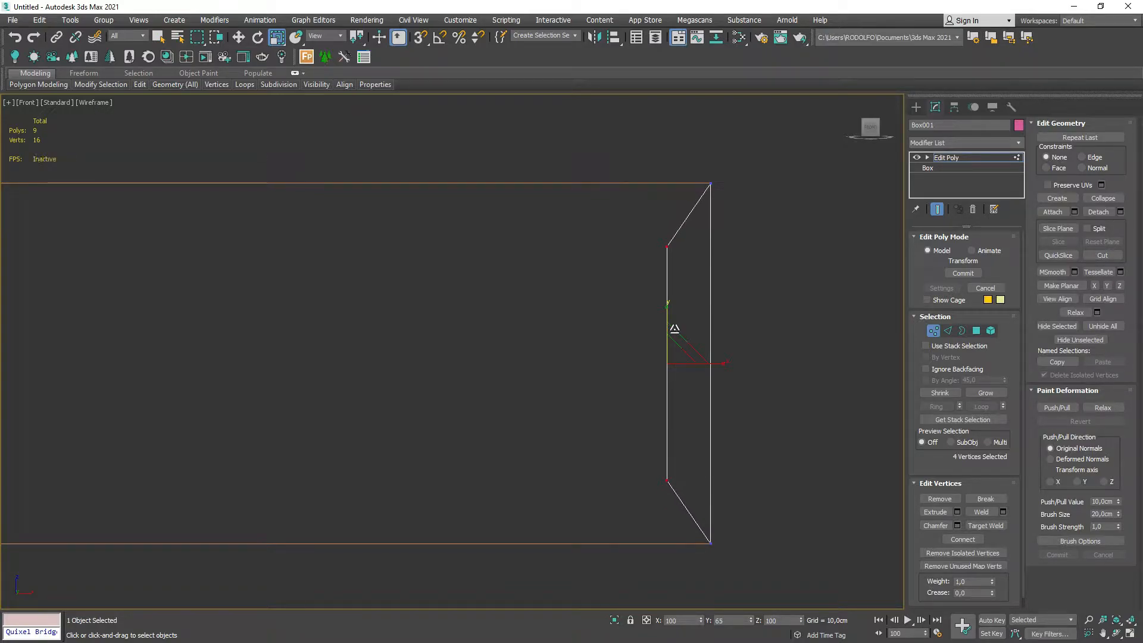
mouse_move(674, 328)
left_mouse_down()
mouse_move(679, 355)
mouse_move(684, 342)
left_mouse_up()
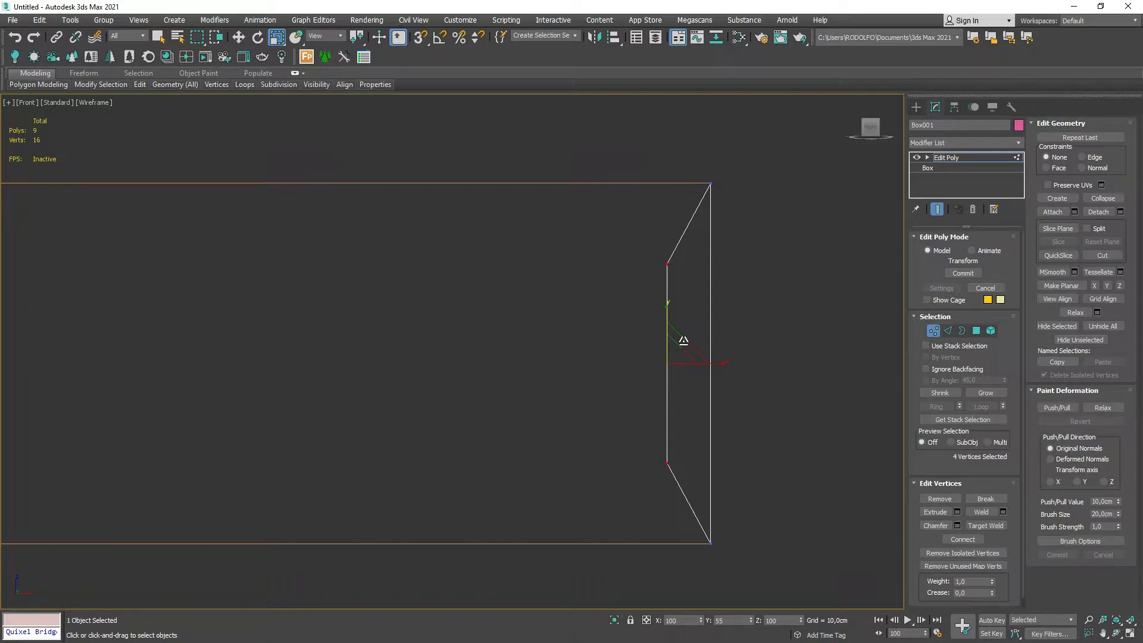
left_click_drag(683, 340, 693, 318)
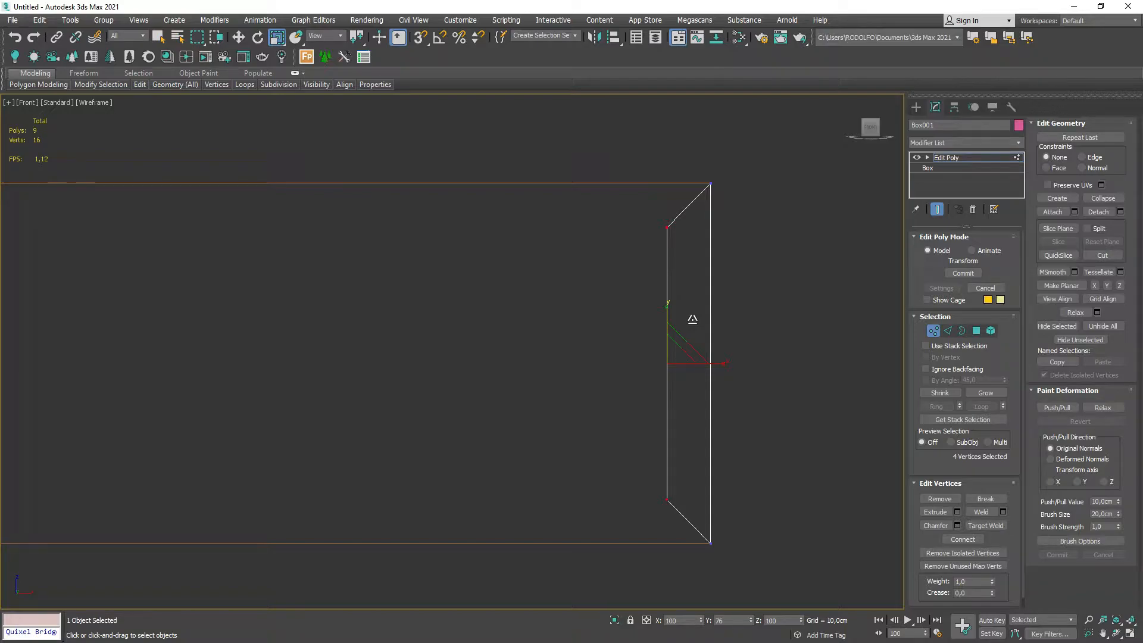
scroll(694, 316, "down", 3)
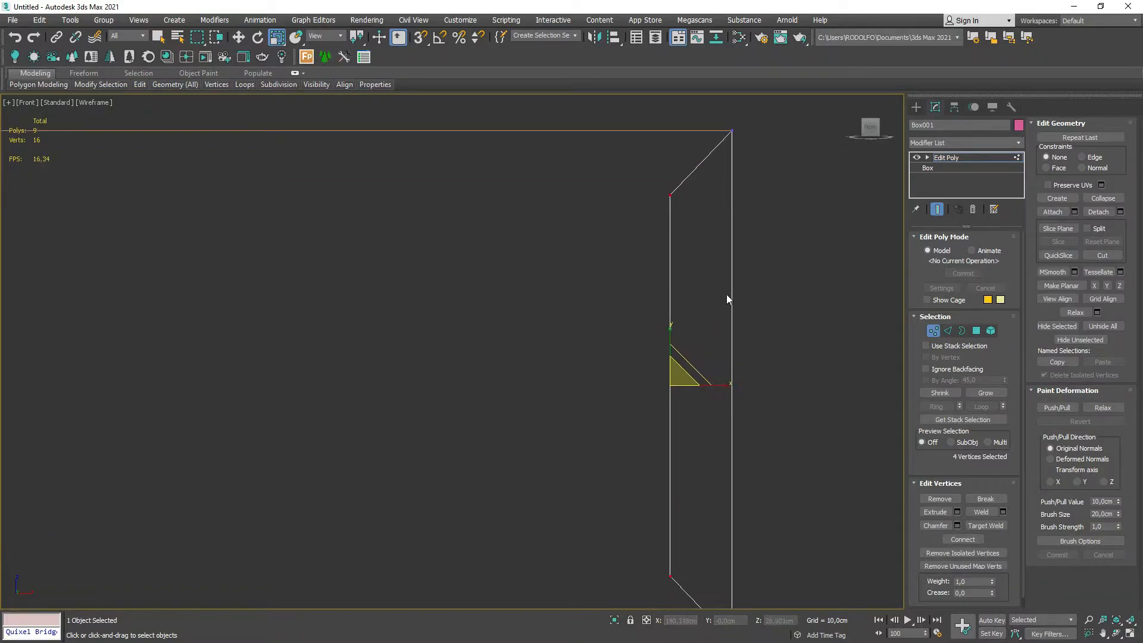
left_click(932, 332)
Clone the mitred upright and place the copy to its left.
middle_click_drag(725, 353, 726, 324)
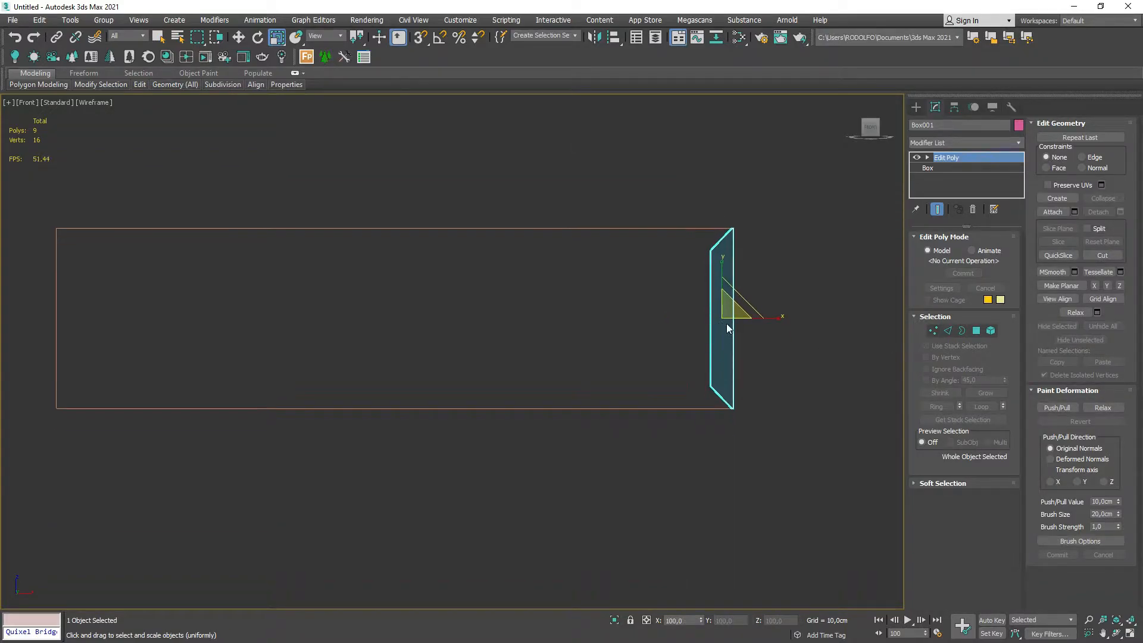
key("w")
left_click_drag(753, 320, 644, 319, "shift")
left_click(569, 376)
Rotate the copy 90 degrees so its short side faces up, and move it into the plane's lower right corner.
middle_click_drag(653, 341, 600, 331)
scroll(601, 331, "up", 2)
key("e")
left_click_drag(589, 277, 622, 296)
key("a")
key("w")
left_click_drag(546, 304, 577, 420)
scroll(727, 428, "up", 10)
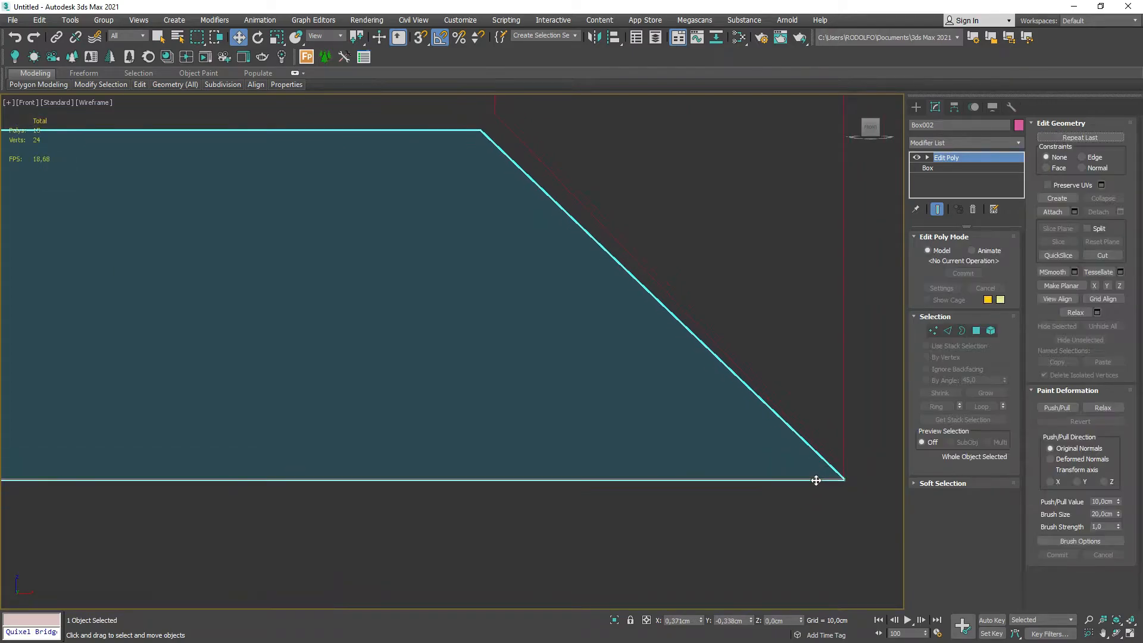
scroll(792, 473, "down", 6)
Adjust the vertices at the horizontal piece's right end so its mitre lines up with the upright's mitred corner.
scroll(716, 371, "up", 3)
key("1")
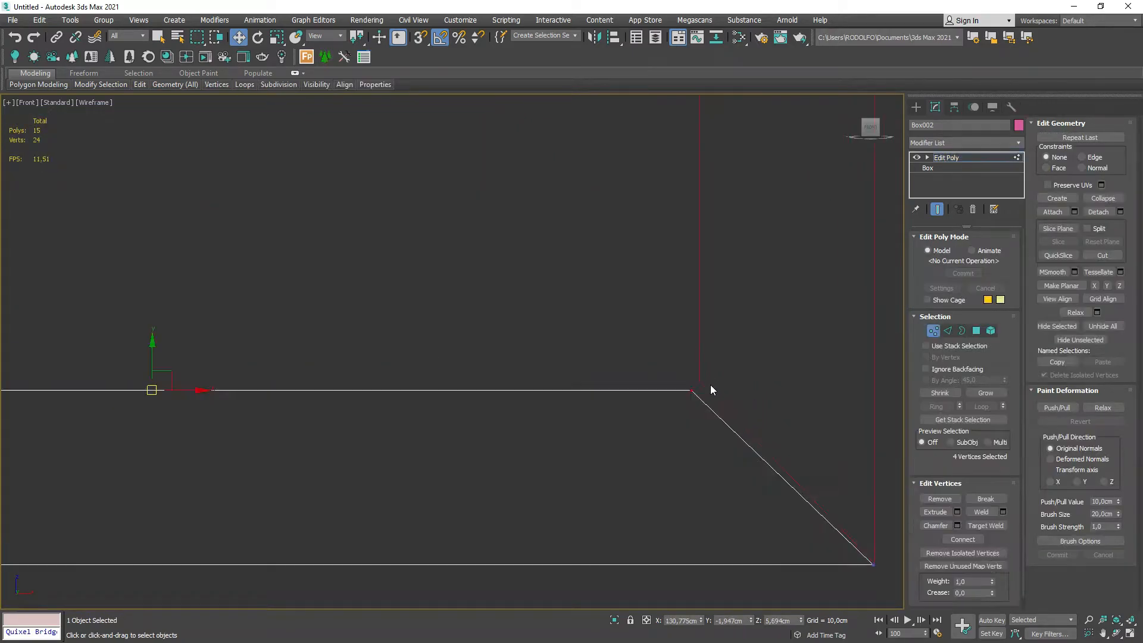
scroll(679, 398, "up", 3)
left_click_drag(680, 412, 678, 365)
key("1")
left_click(683, 349)
key("1")
key("1")
left_click(691, 391)
scroll(691, 390, "up", 4)
key("1")
scroll(676, 349, "down", 4)
key("1")
scroll(710, 451, "down", 6)
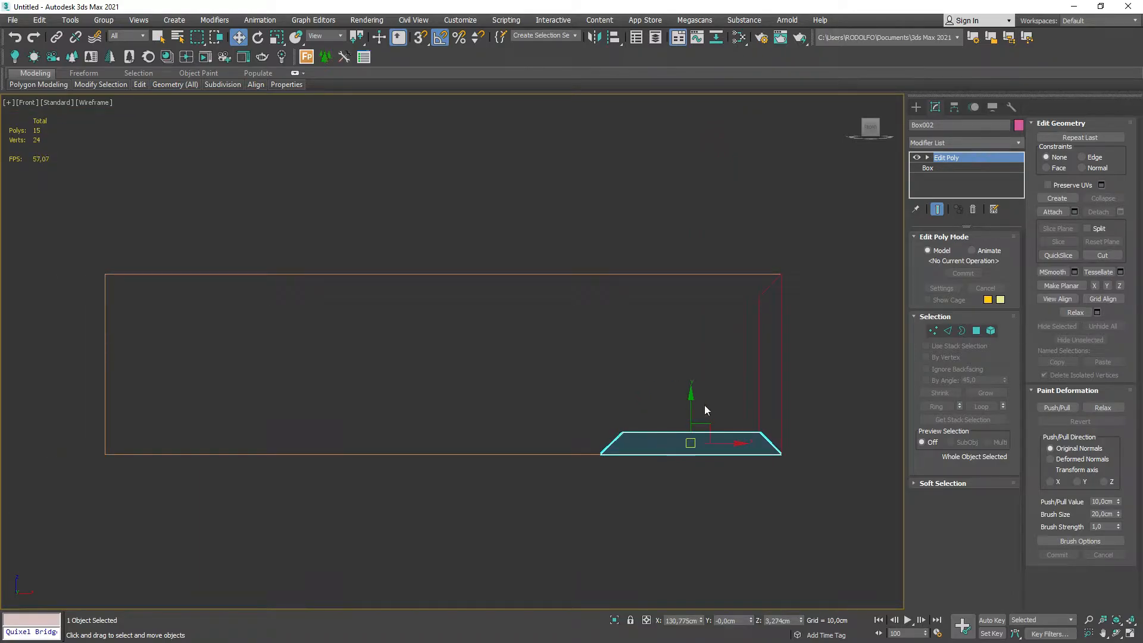
Move the horizontal piece's left-end vertices left to about X 29.1 cm to lengthen it into a bottom rail.
scroll(640, 439, "up", 2)
key("1")
left_click_drag(627, 392, 540, 520)
scroll(558, 509, "down", 3)
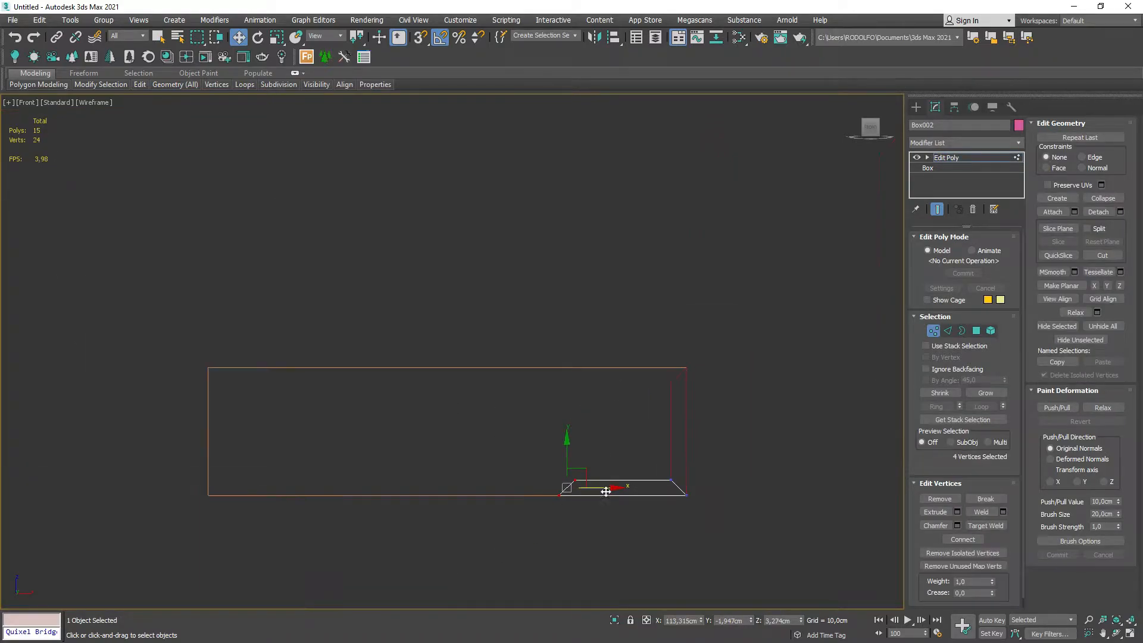
left_click_drag(604, 497, 334, 496)
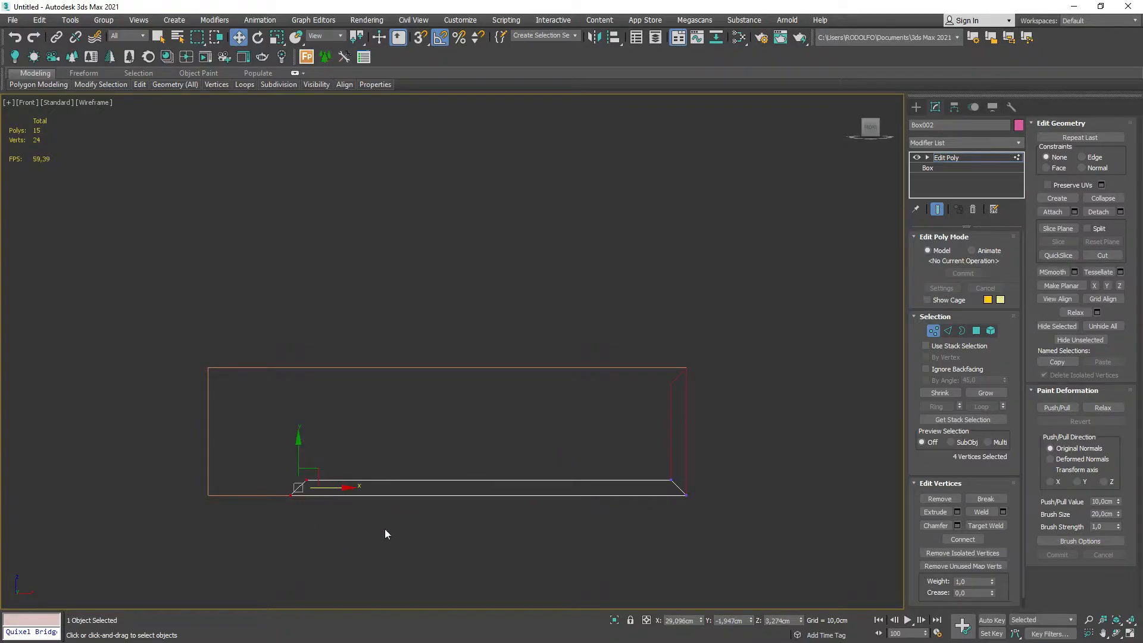
key("1")
Connect the rail's long edges with one segment and move the new edge loop right to about X 142.9 cm.
scroll(672, 523, "up", 3)
key("2")
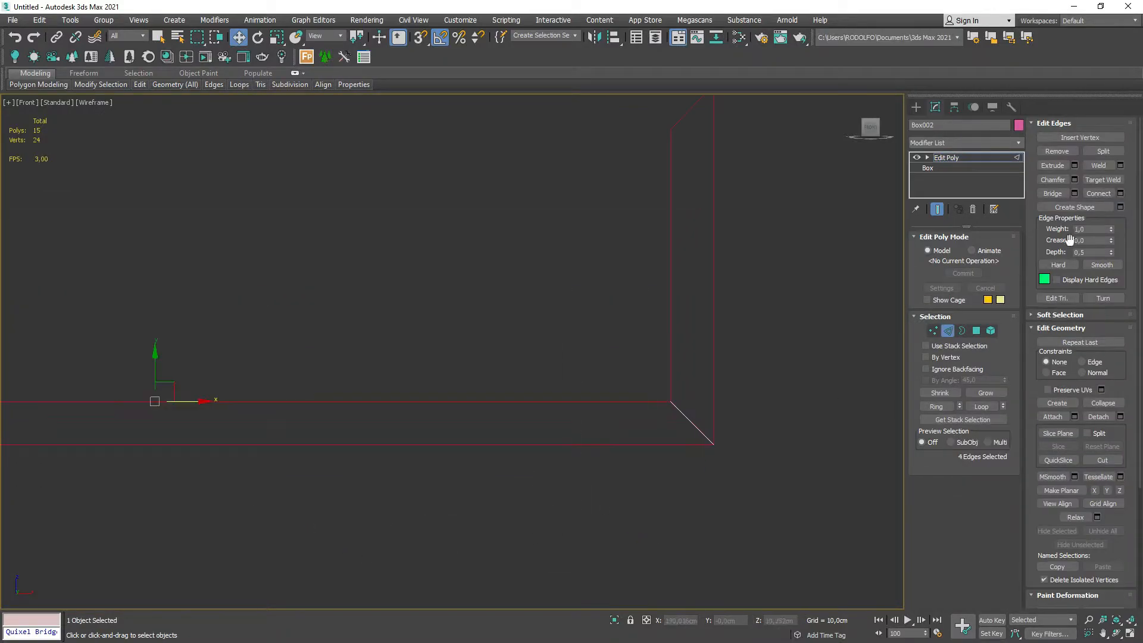
left_click(1122, 195)
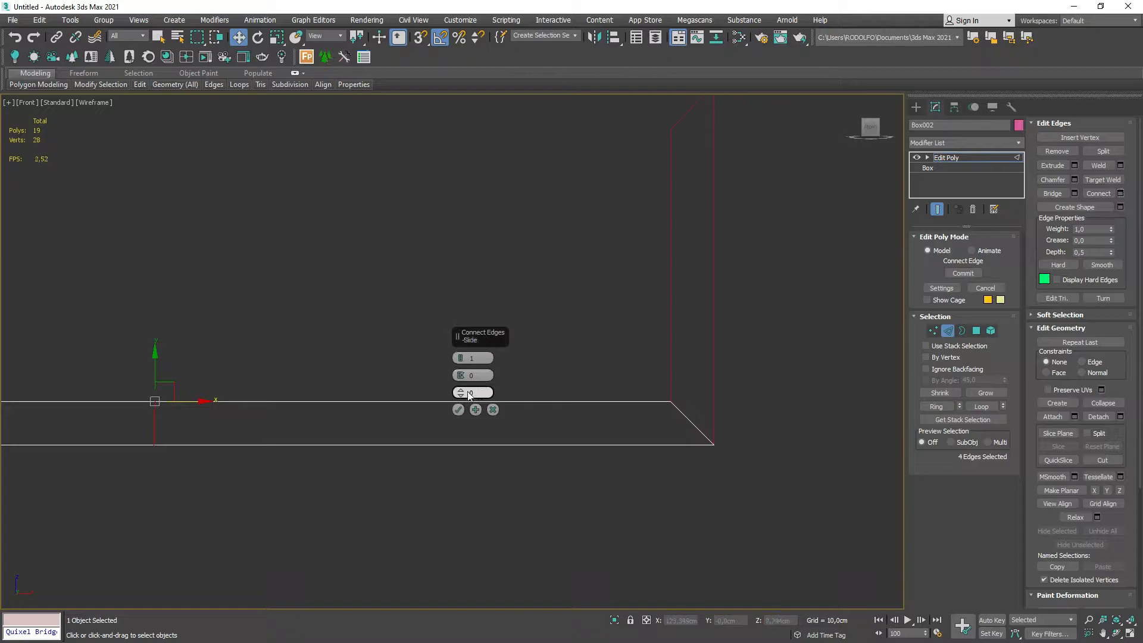
left_click(459, 410)
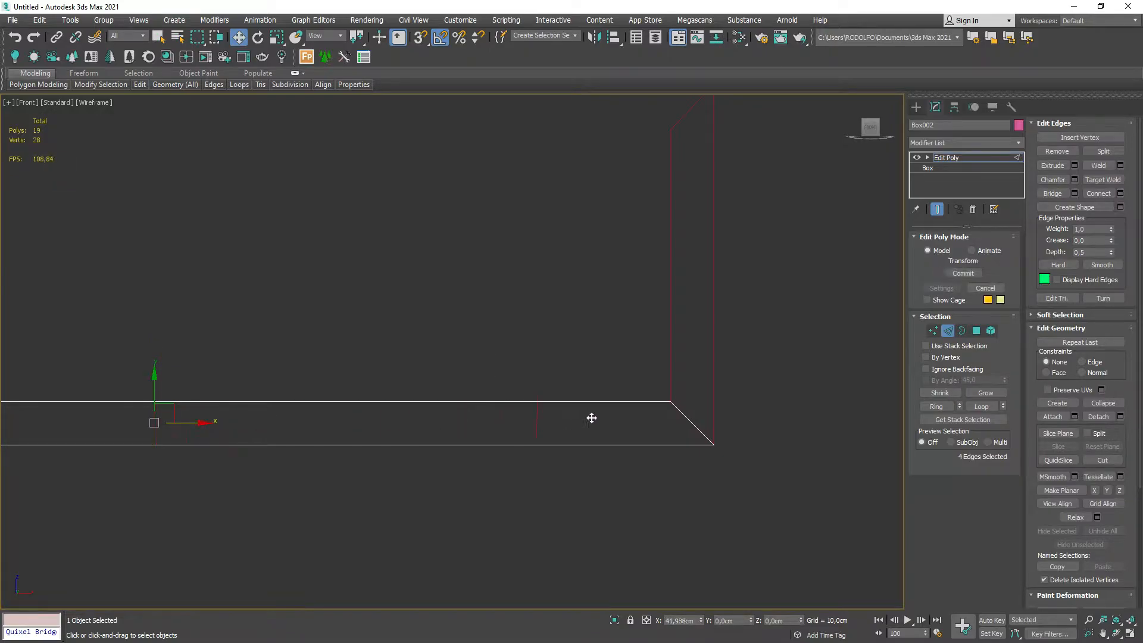
left_click_drag(683, 415, 684, 415)
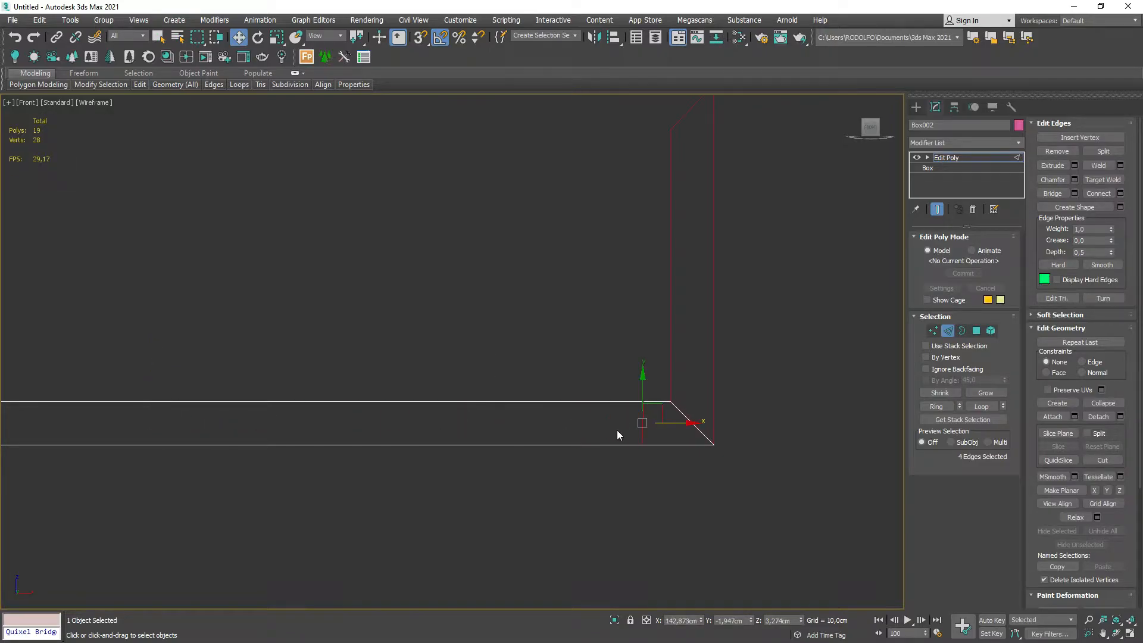
Connect the long edges left of that loop with a second edge loop and move it right, close to the first.
left_click_drag(576, 467, 528, 331)
left_click(1099, 194)
key("r")
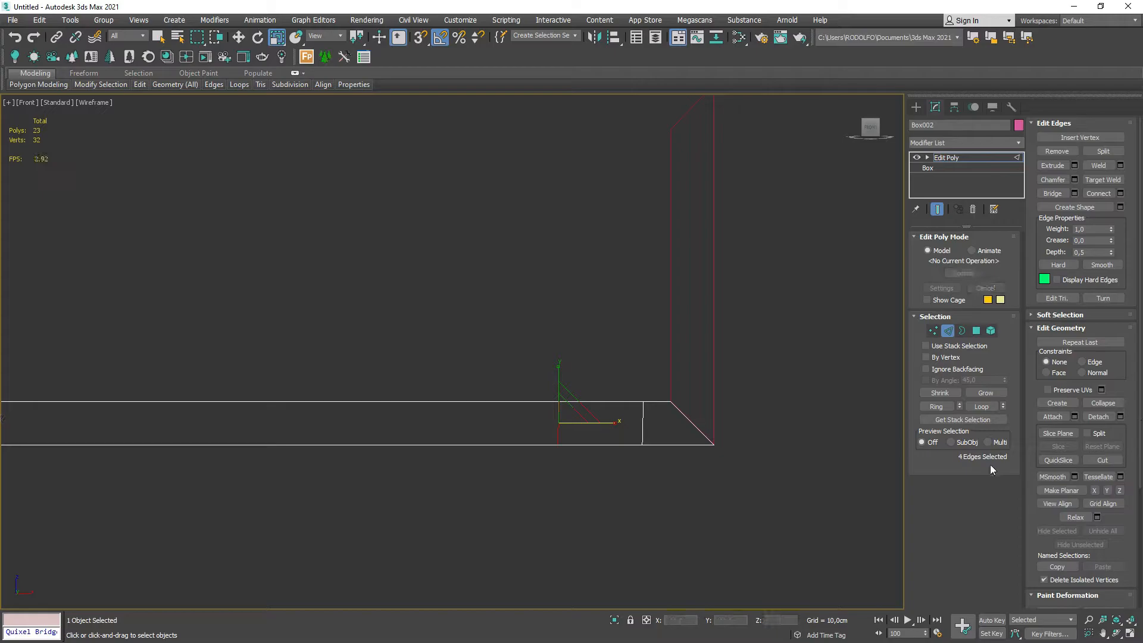
key("w")
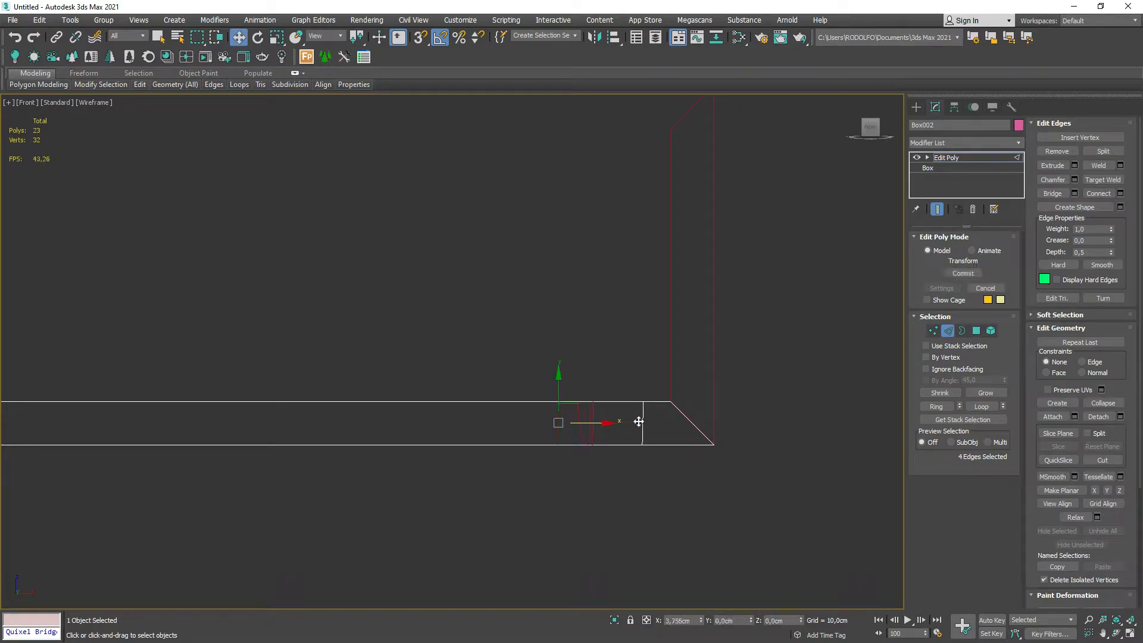
left_click_drag(655, 421, 660, 421)
Raise the underside edges of the rail's long section, leaving a deeper corner block with a sloped transition.
key("2")
left_click_drag(595, 437, 574, 463)
left_click(584, 458)
left_click(617, 421)
key("2")
scroll(540, 459, "down", 2)
left_click_drag(234, 421, 235, 411)
scroll(560, 410, "down", 3)
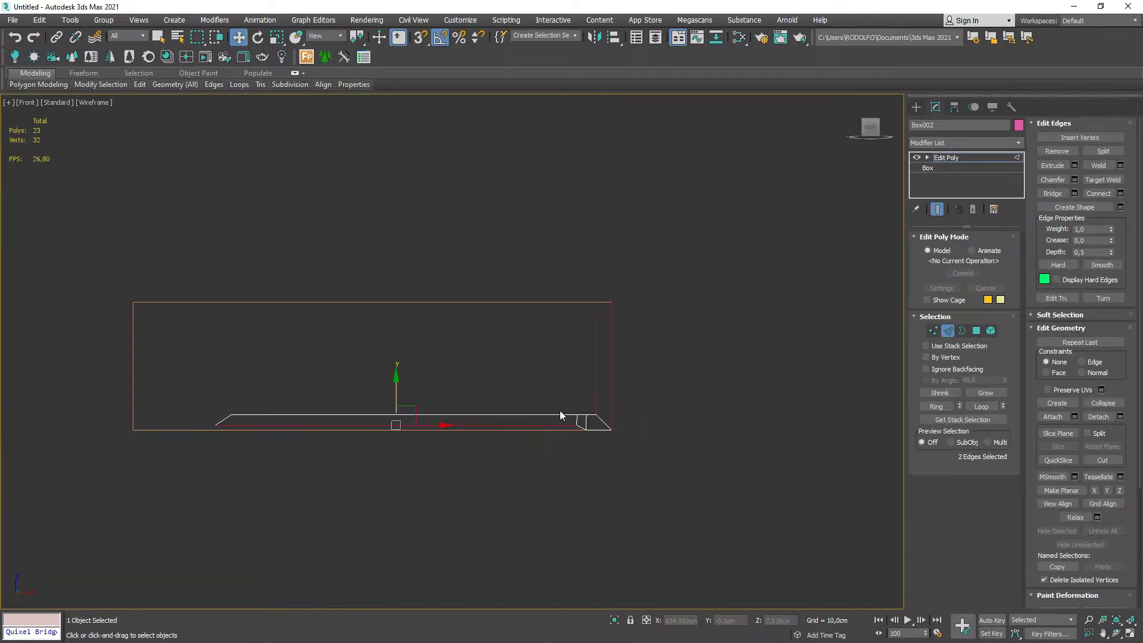
Scale the rail's left-end vertices horizontally to turn the mitred end into a straight vertical cut.
scroll(205, 408, "up", 3)
key("1")
left_click_drag(304, 401, 218, 462)
key("r")
left_click_drag(285, 428, 24, 435)
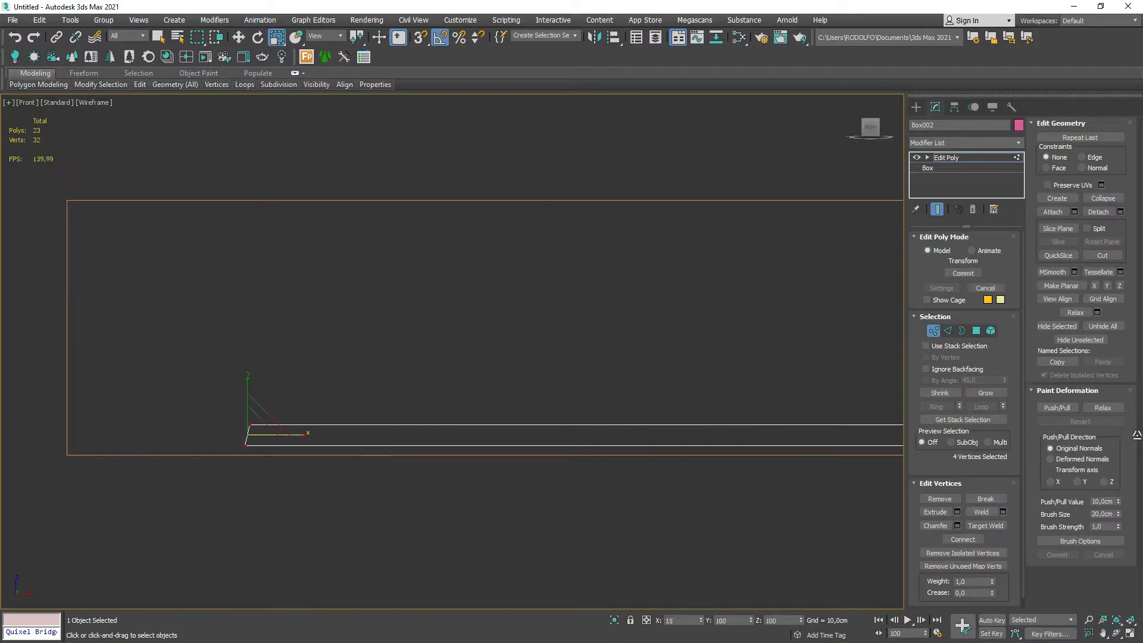
left_click_drag(143, 464, 109, 475)
scroll(424, 399, "down", 4)
key("1")
Move the two vertex columns beside the sloped transition slightly left to widen the corner block.
scroll(680, 444, "up", 8)
scroll(676, 405, "up", 5)
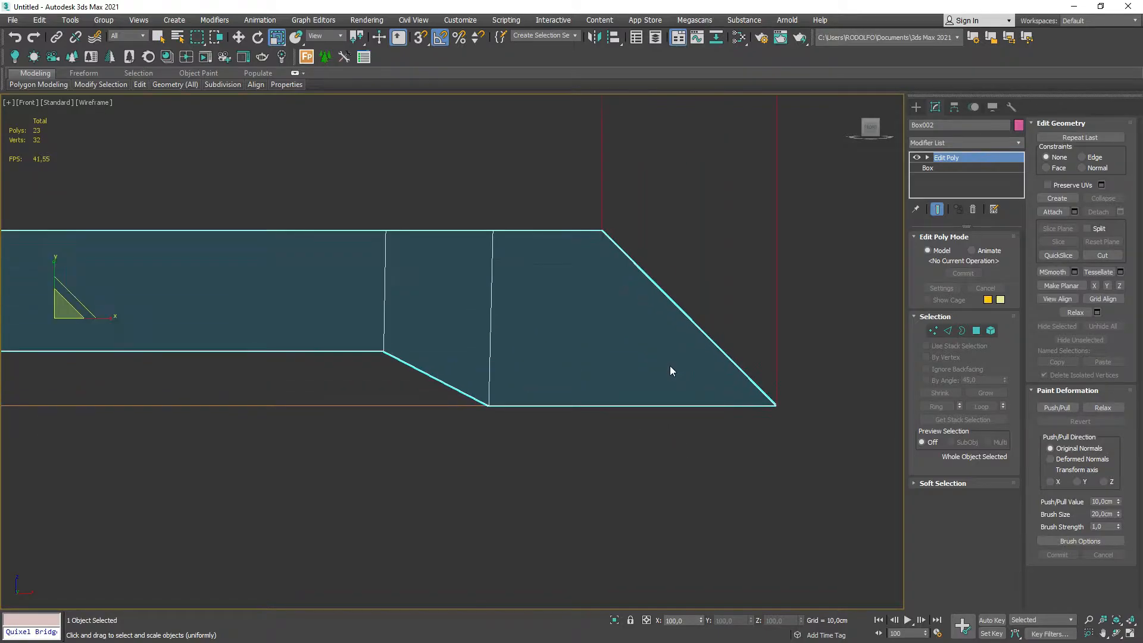
key("1")
key("w")
left_click_drag(480, 304, 449, 304)
Straighten each of the two vertex columns at the slope by scaling its vertices together horizontally.
left_click_drag(371, 194, 344, 343)
key("r")
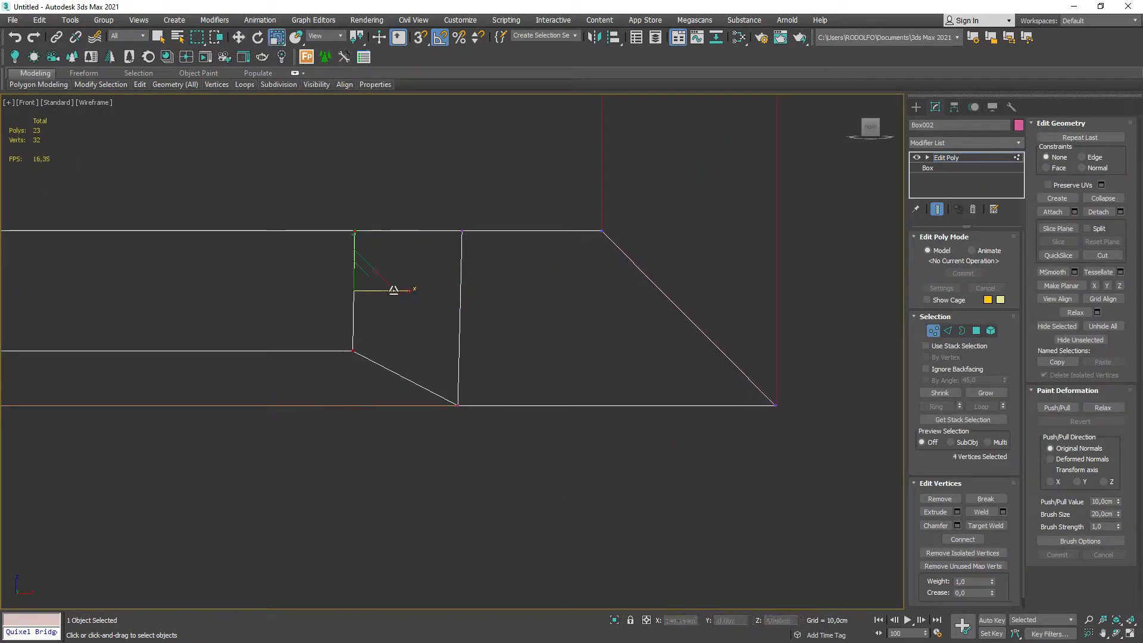
left_click_drag(451, 381, 444, 420)
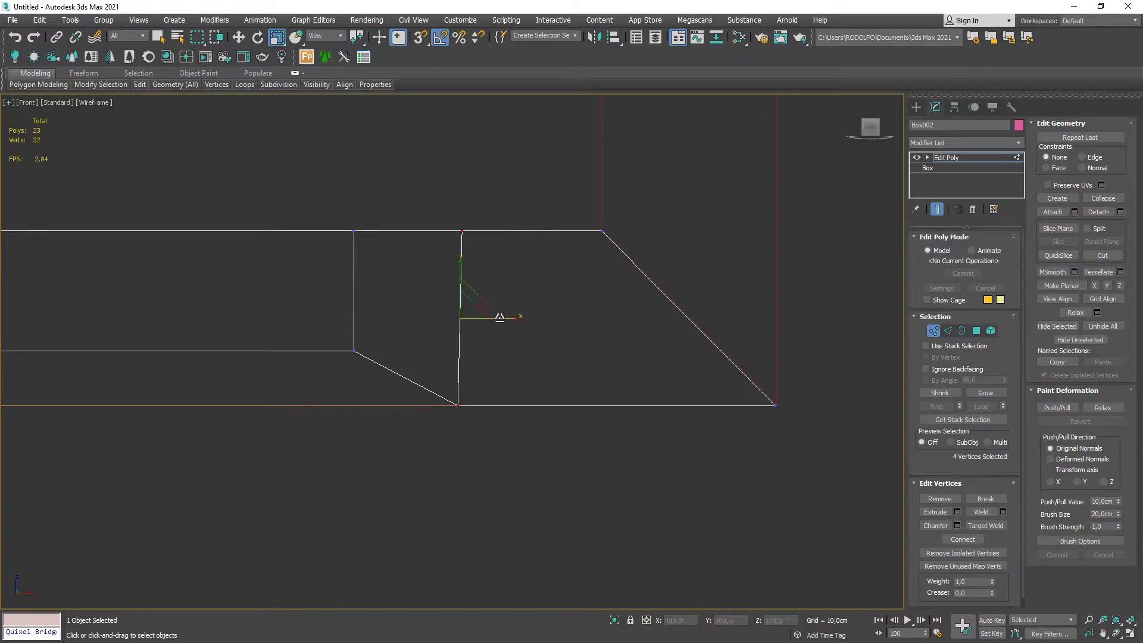
left_click(513, 312)
left_click_drag(517, 222, 445, 419)
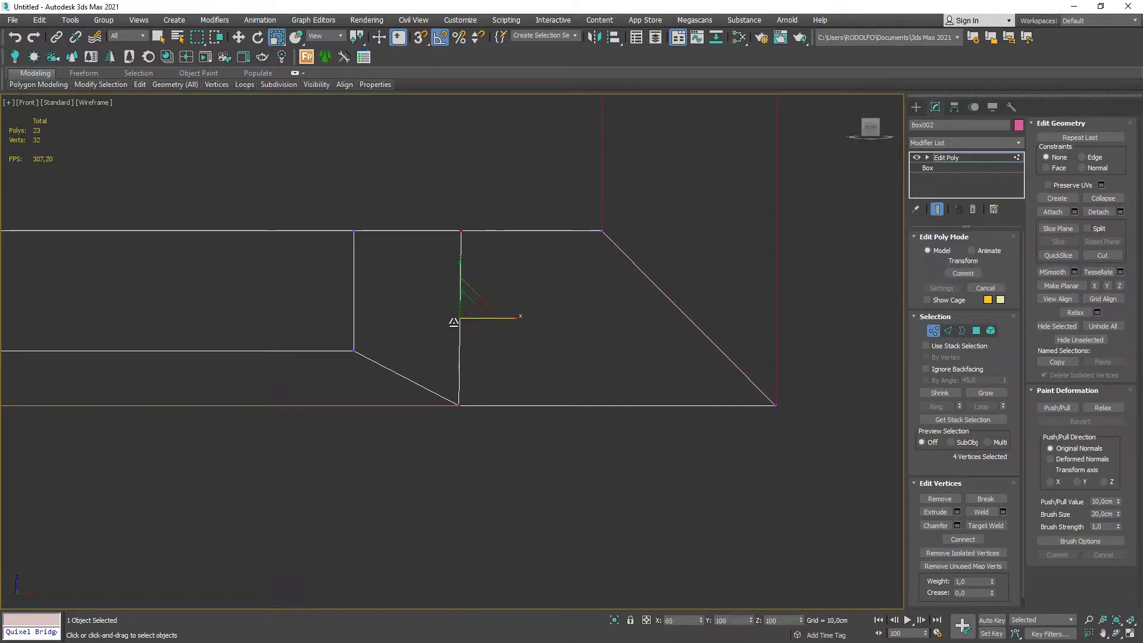
middle_click_drag(371, 318, 429, 342)
key("2")
key("2")
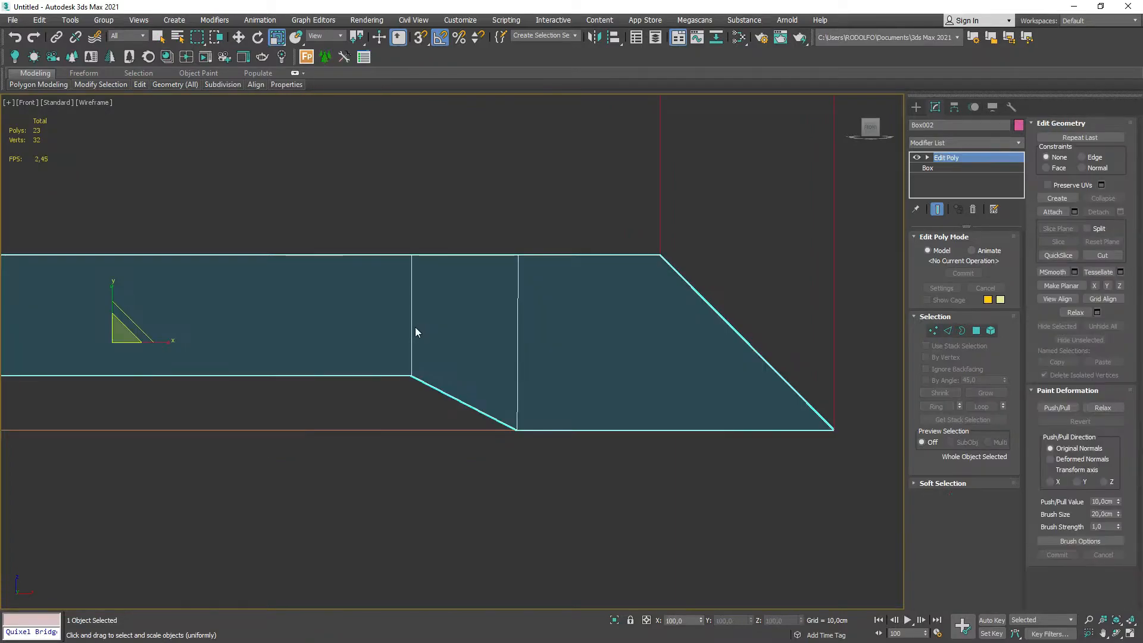
Chamfer the edge loop at the upper end of the slope with 2 segments to round the transition.
key("2")
double_click(412, 323)
middle_click_drag(516, 341, 483, 366, "alt")
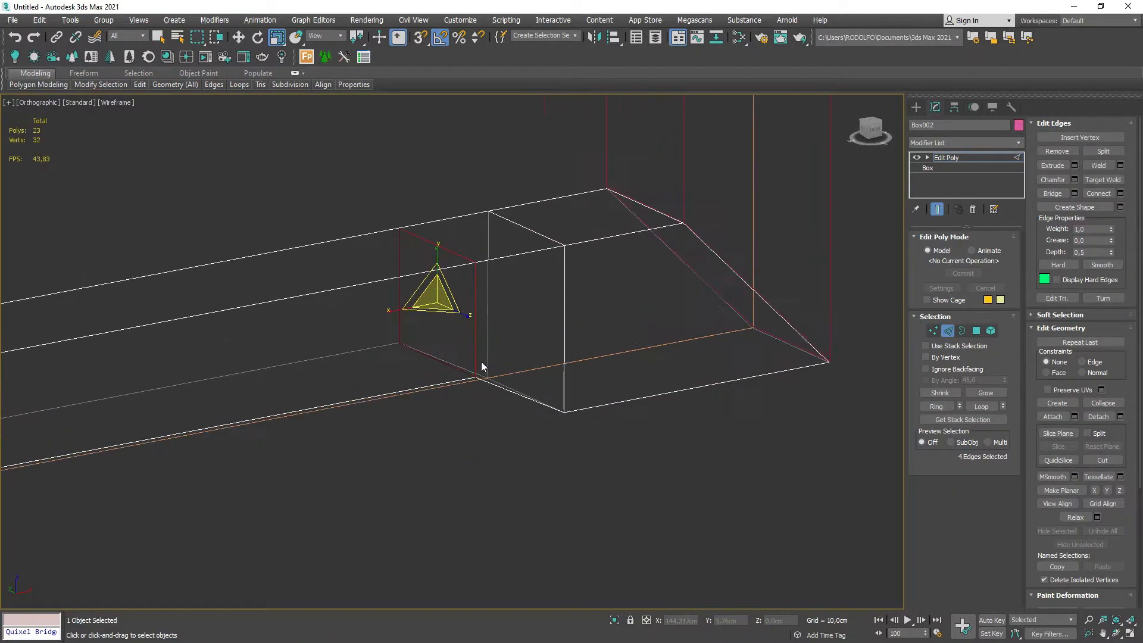
left_click(1074, 180)
middle_click_drag(553, 344, 415, 333)
scroll(415, 333, "up", 2)
left_click_drag(461, 374, 427, 128)
left_click(459, 390)
mouse_move(461, 375)
left_mouse_down()
mouse_move(459, 315)
mouse_move(456, 377)
mouse_move(454, 368)
left_mouse_up()
scroll(394, 389, "down", 2)
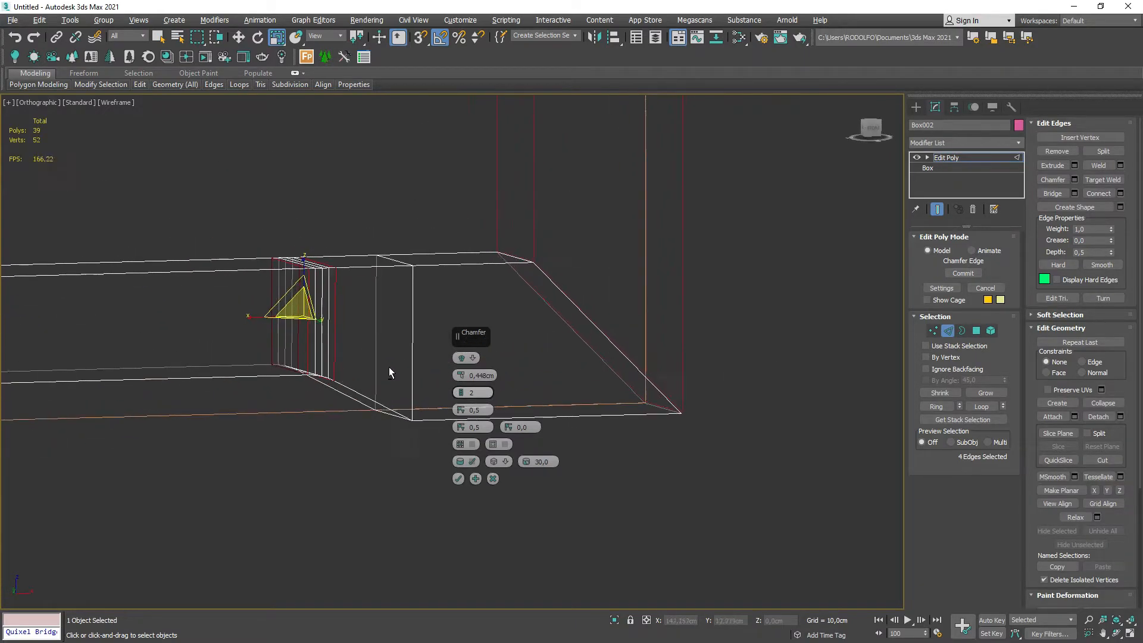
left_click(870, 132)
scroll(323, 270, "down", 3)
middle_click_drag(322, 337, 249, 285)
left_click_drag(459, 375, 454, 332)
left_click(457, 479)
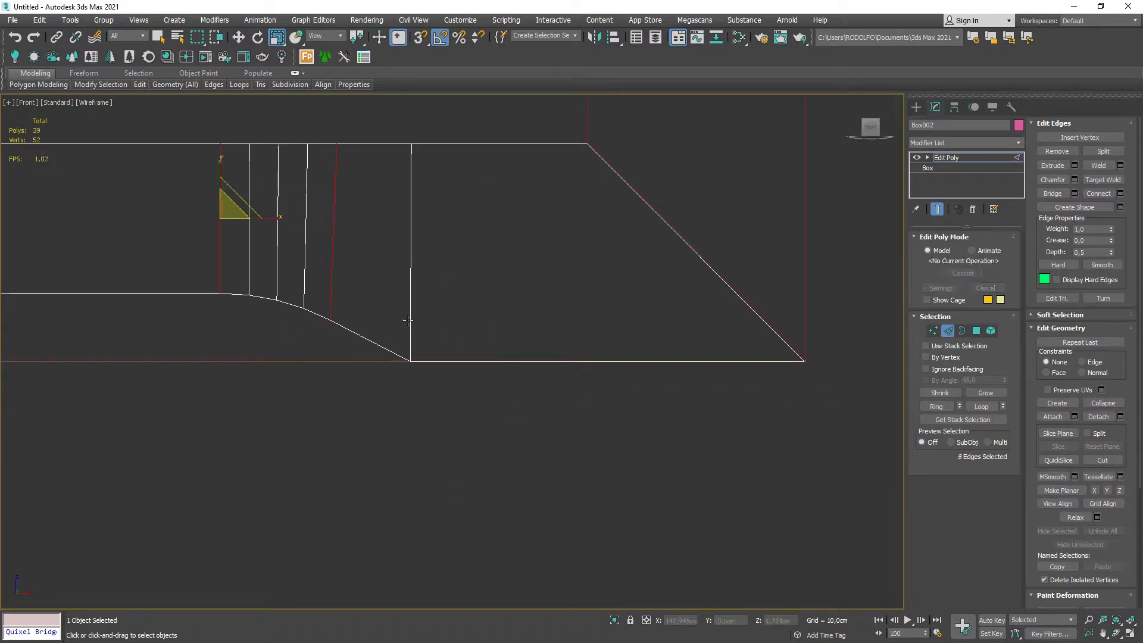
Chamfer the edge loop at the lower end of the slope by about 0.069 cm with 1 segment.
left_click(410, 320)
scroll(409, 326, "up", 2)
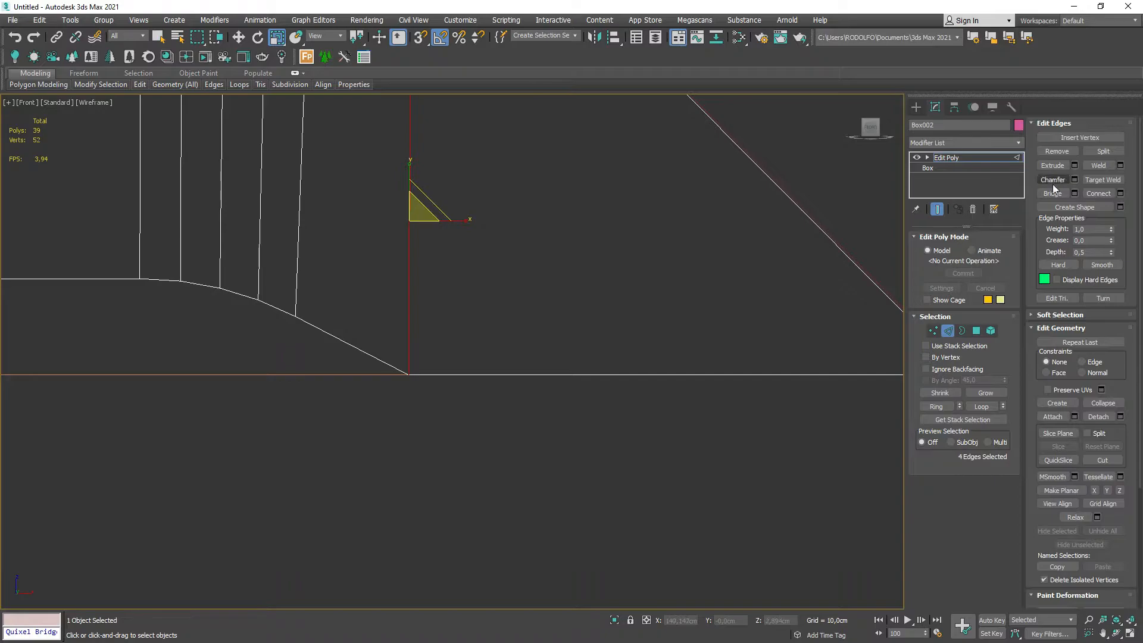
left_click(1075, 180)
left_click(462, 397)
left_click_drag(462, 380, 475, 449)
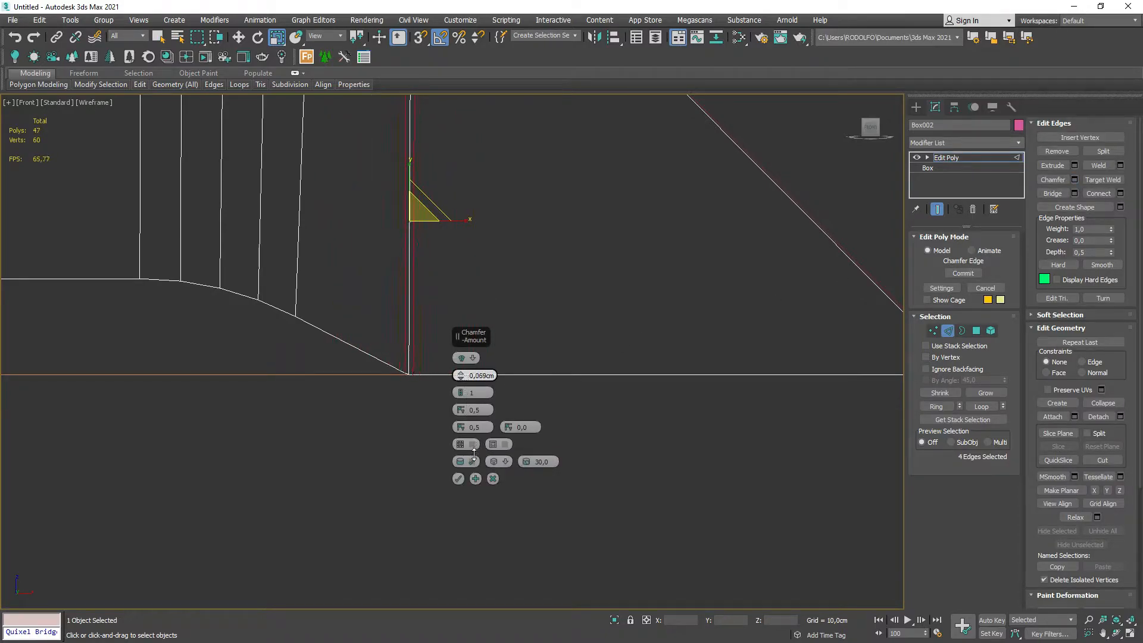
left_click(459, 479)
scroll(556, 456, "down", 3)
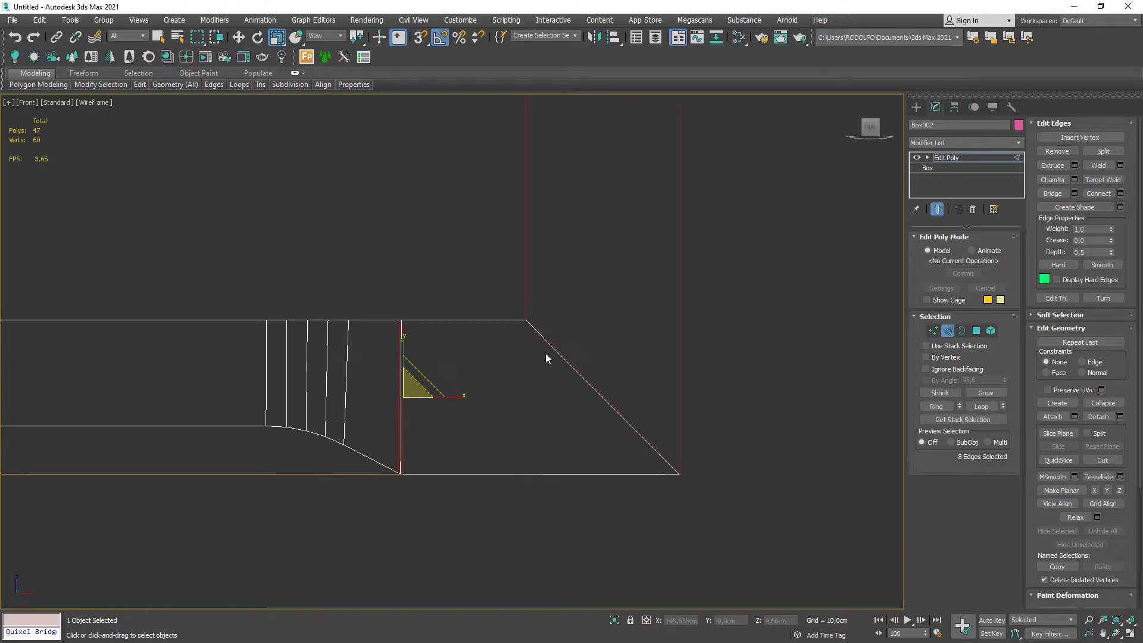
Loop-select the lengthwise and mitre edges of the sloped rail and chamfer them by about 0.191 cm with 1 segment.
left_click_drag(747, 530, 747, 530)
middle_click_drag(610, 436, 602, 404, "alt")
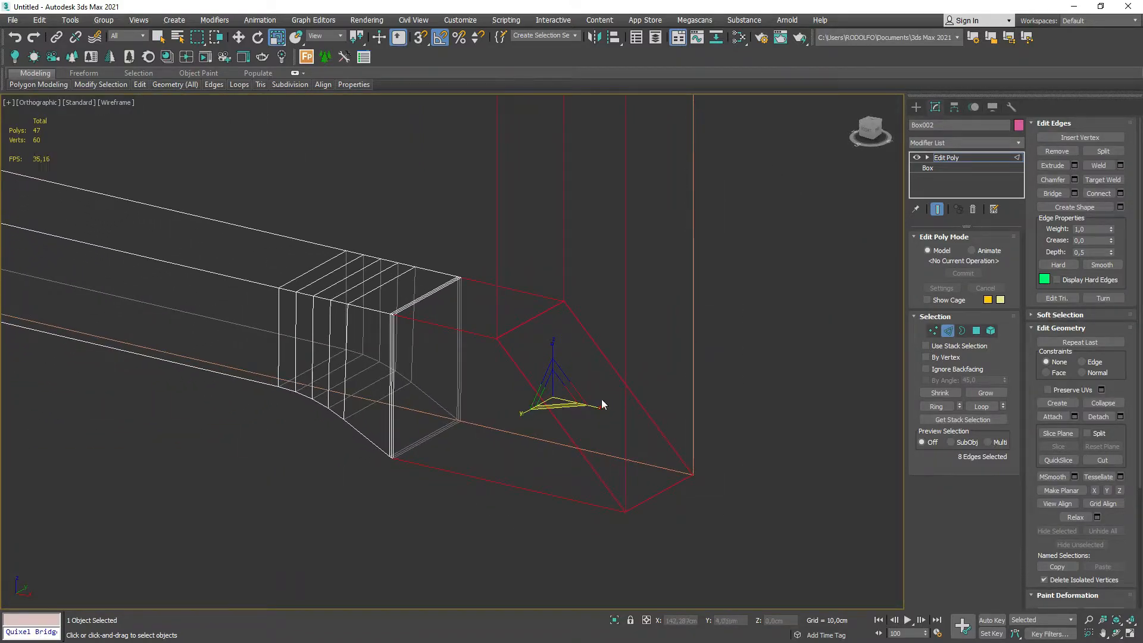
left_click(983, 407)
scroll(712, 462, "down", 6)
scroll(712, 433, "down", 5)
scroll(693, 426, "up", 13)
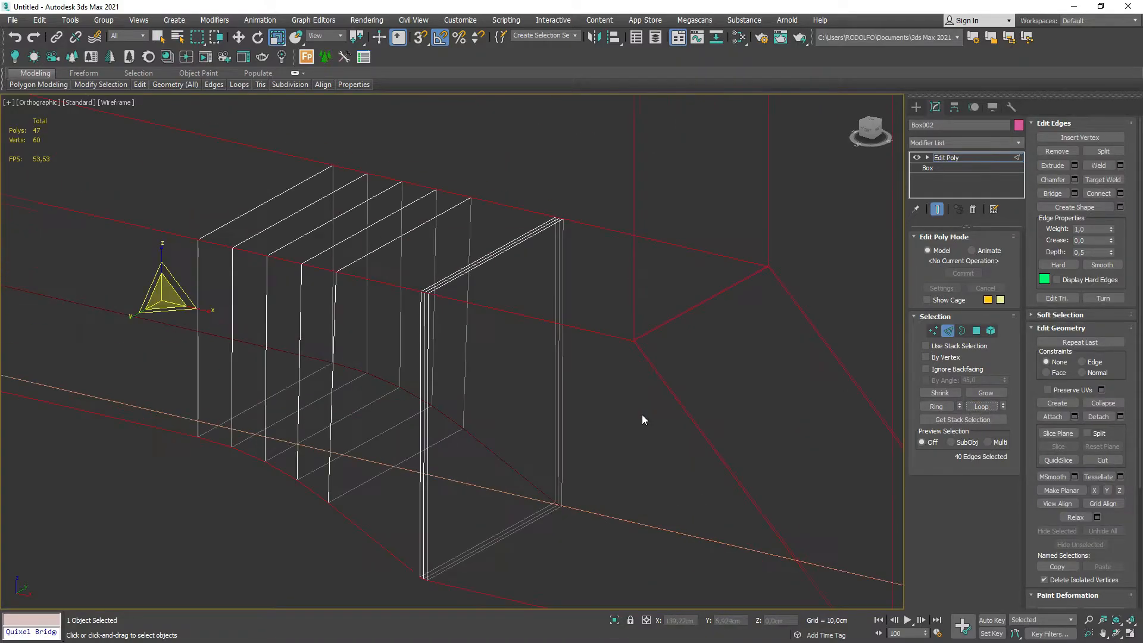
left_click(1074, 180)
middle_click_drag(636, 342, 456, 258)
left_click_drag(463, 376, 463, 359)
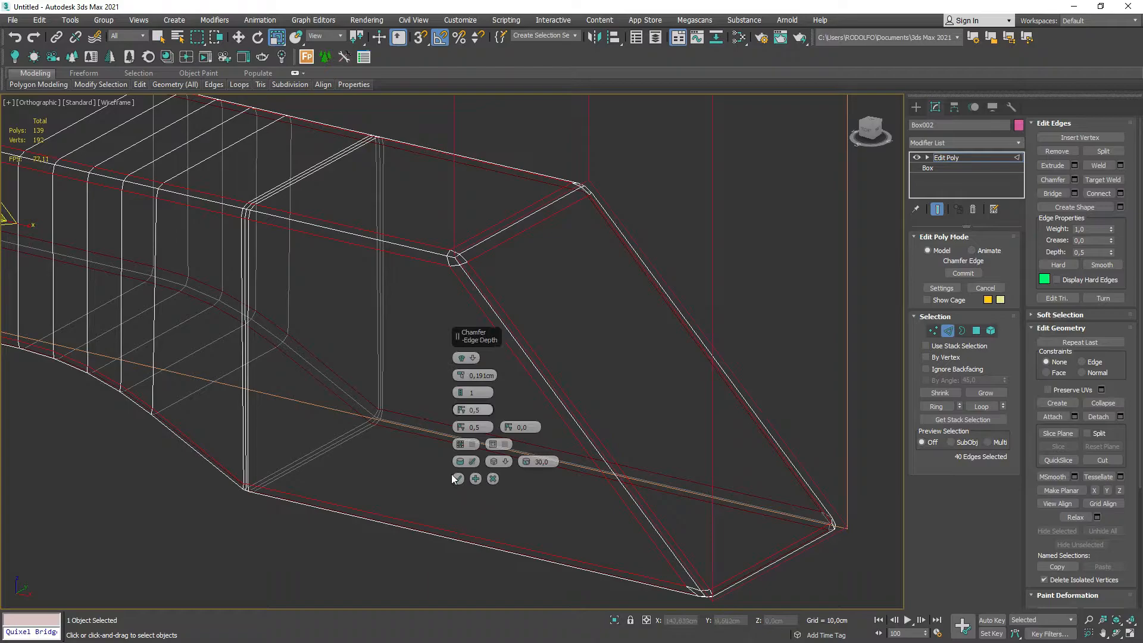
left_click(457, 478)
left_click(947, 332)
Switch the viewport to shaded display and remove the 150 x 40 cm reference plane from view.
key("F3")
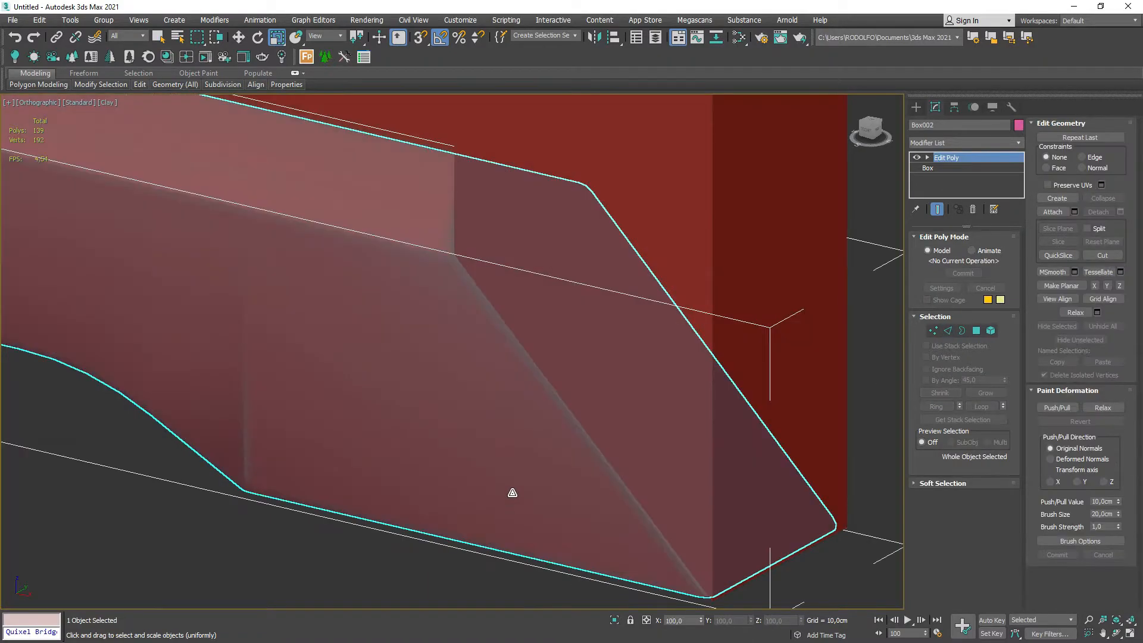
scroll(530, 488, "down", 9)
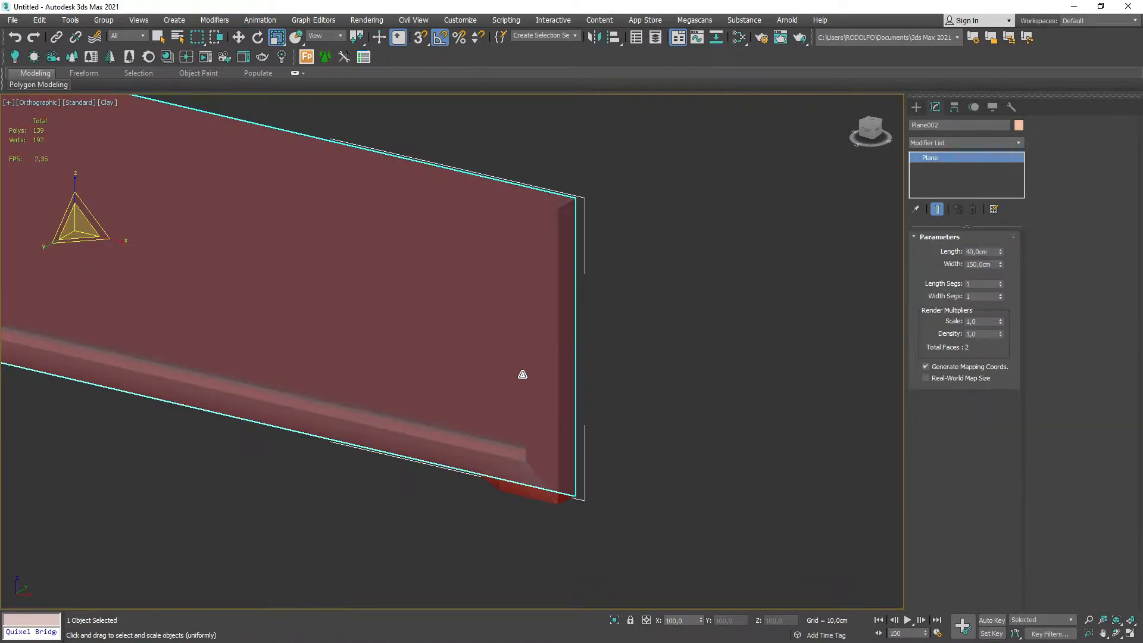
scroll(503, 490, "down", 10)
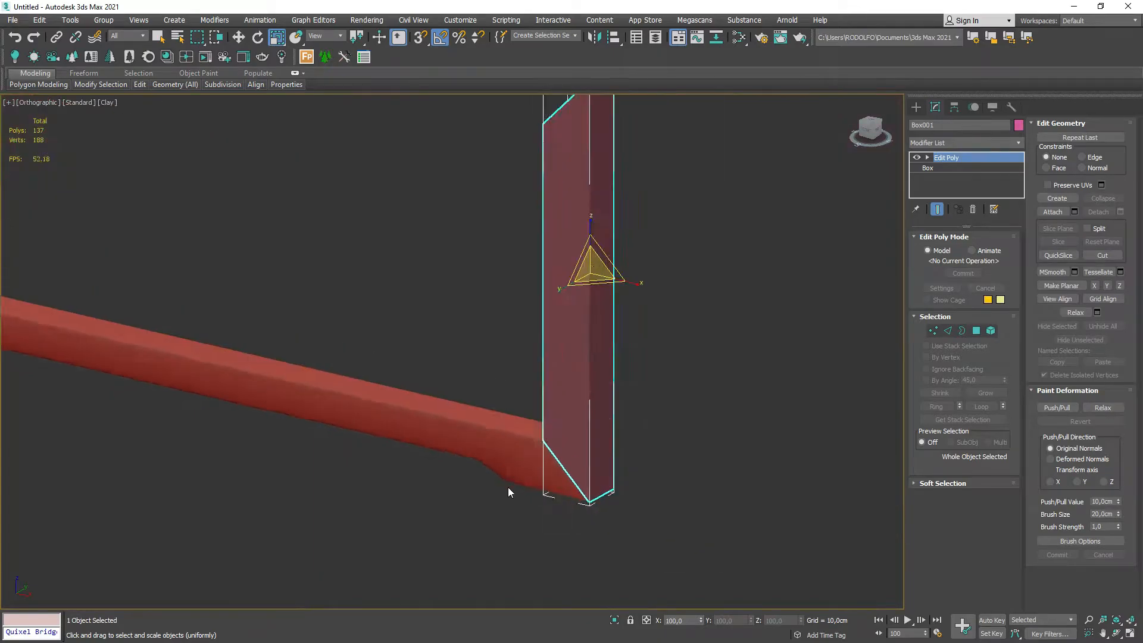
Chamfer all edges of the vertical post by 0.15 cm with 1 segment.
key("2")
left_click_drag(447, 290, 549, 440)
scroll(523, 463, "up", 10)
middle_click_drag(499, 463, 555, 466, "alt")
scroll(555, 466, "up", 3)
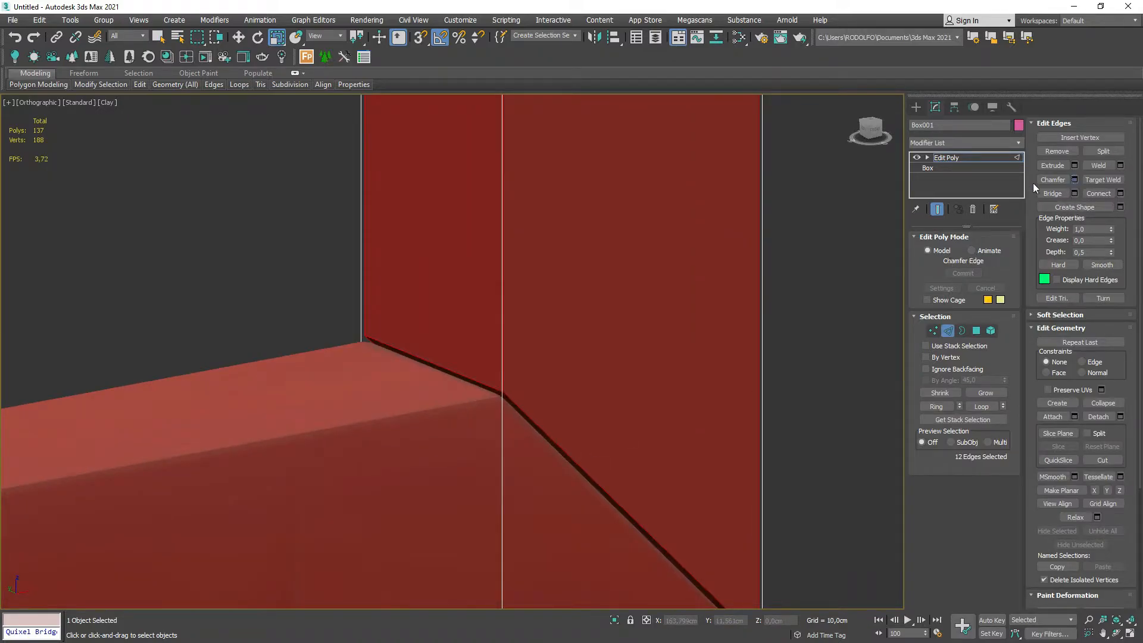
left_click(1074, 180)
left_click_drag(461, 376, 460, 368)
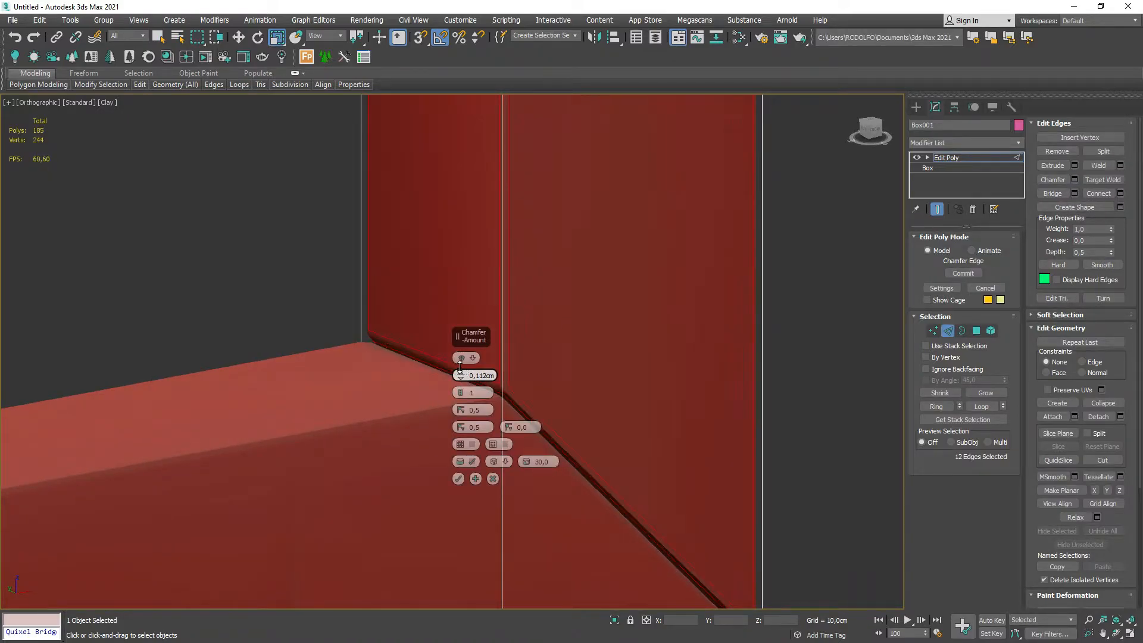
middle_click_drag(667, 396, 591, 388, "alt")
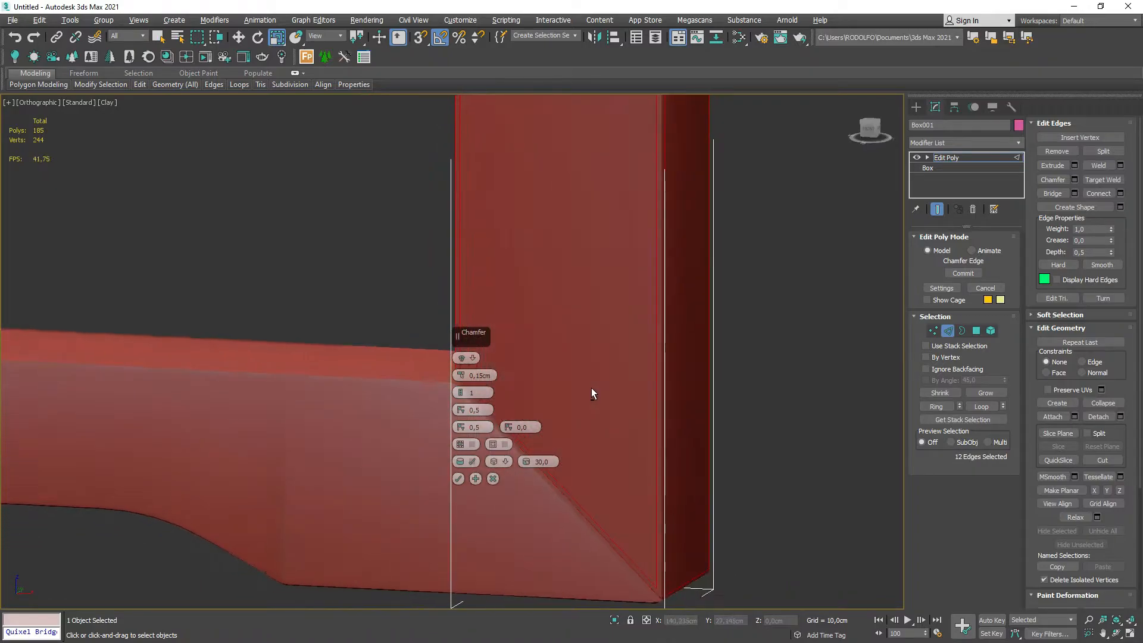
left_click(459, 478)
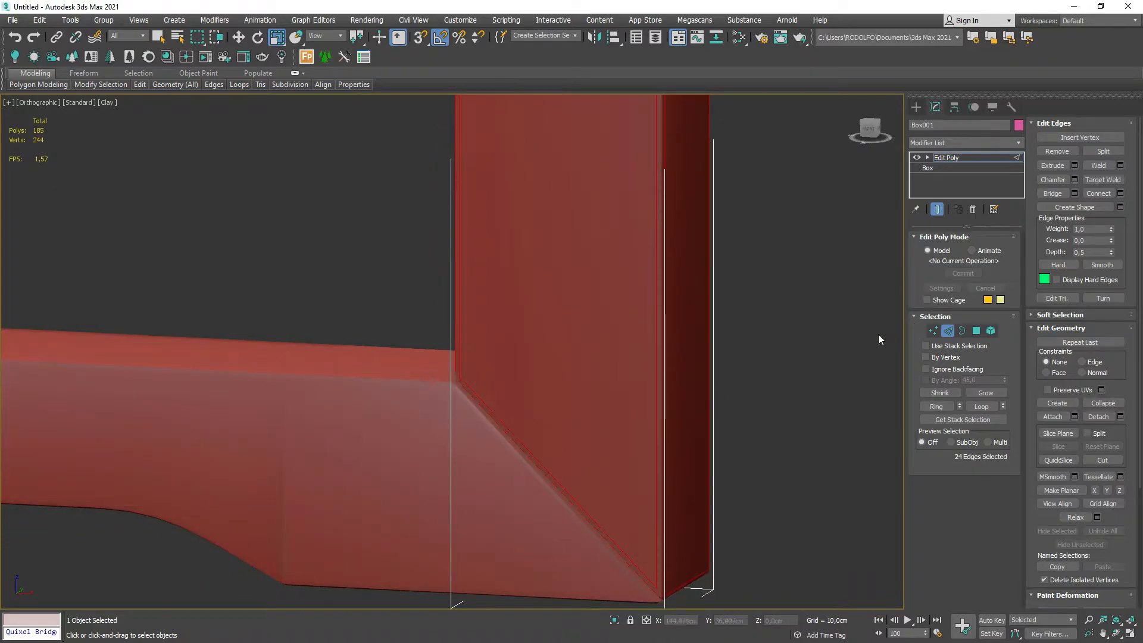
left_click(951, 332)
In the front view, nudge the vertices of the post's lower mitred end down by about 0.011 cm.
key("f")
key("1")
left_click_drag(376, 499, 501, 586)
scroll(446, 560, "up", 8)
key("w")
left_click_drag(505, 393, 506, 394)
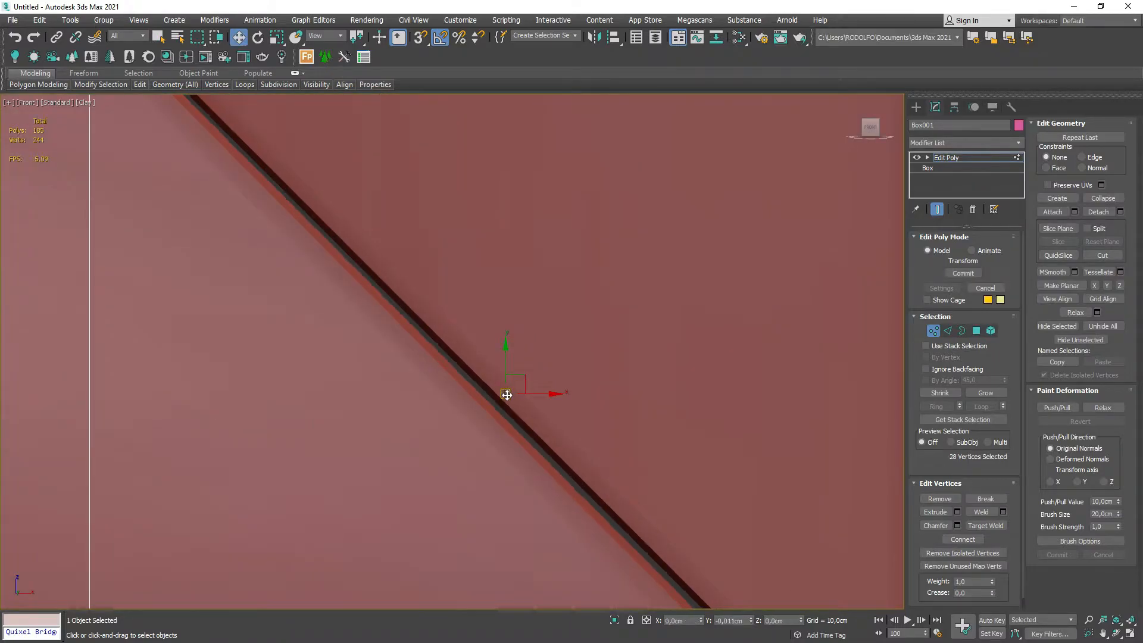
scroll(503, 394, "down", 6)
scroll(357, 233, "down", 7)
scroll(537, 362, "up", 7)
scroll(659, 467, "down", 7)
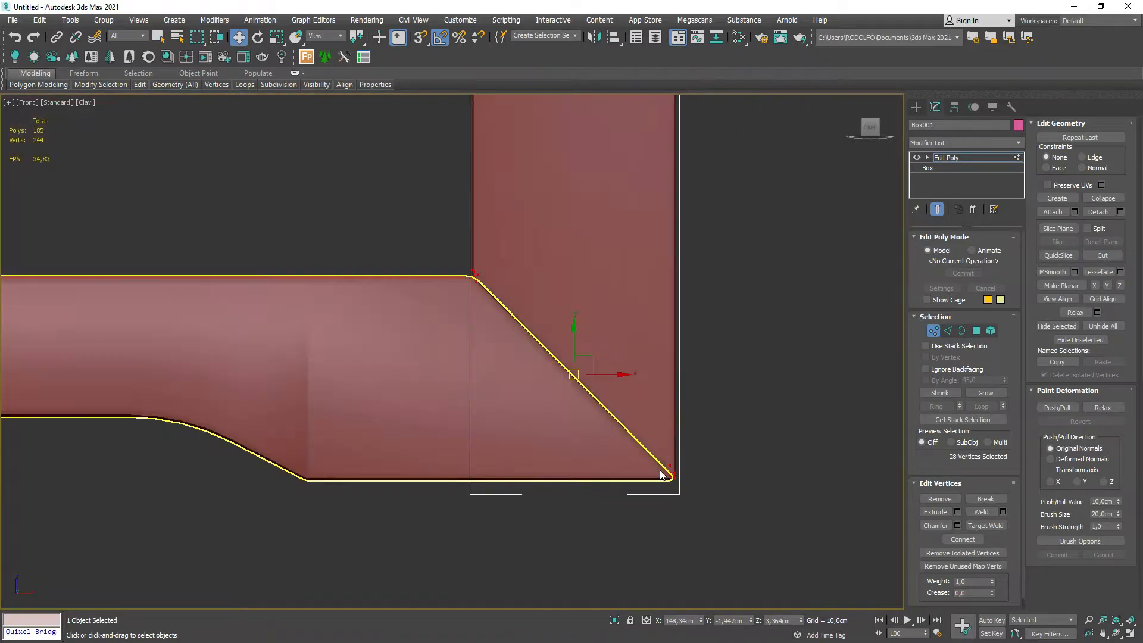
scroll(660, 474, "down", 5)
key("1")
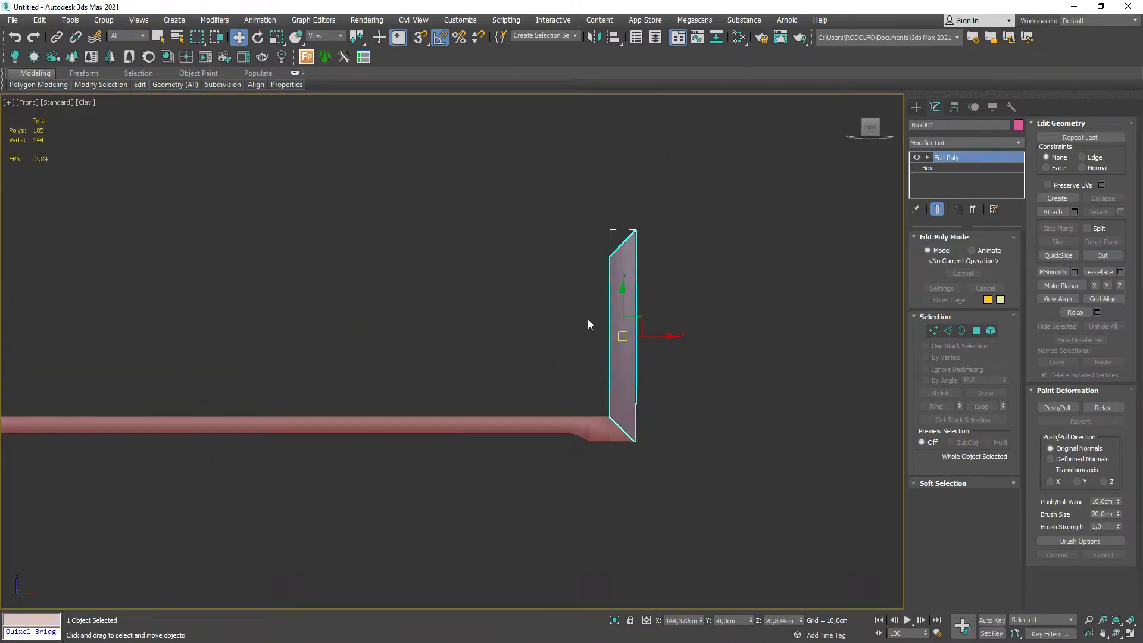
Copy the horizontal rail vertically to the upper end of the post.
left_click_drag(568, 356, 527, 498)
left_click_drag(531, 406, 531, 210, "shift")
left_click(574, 380)
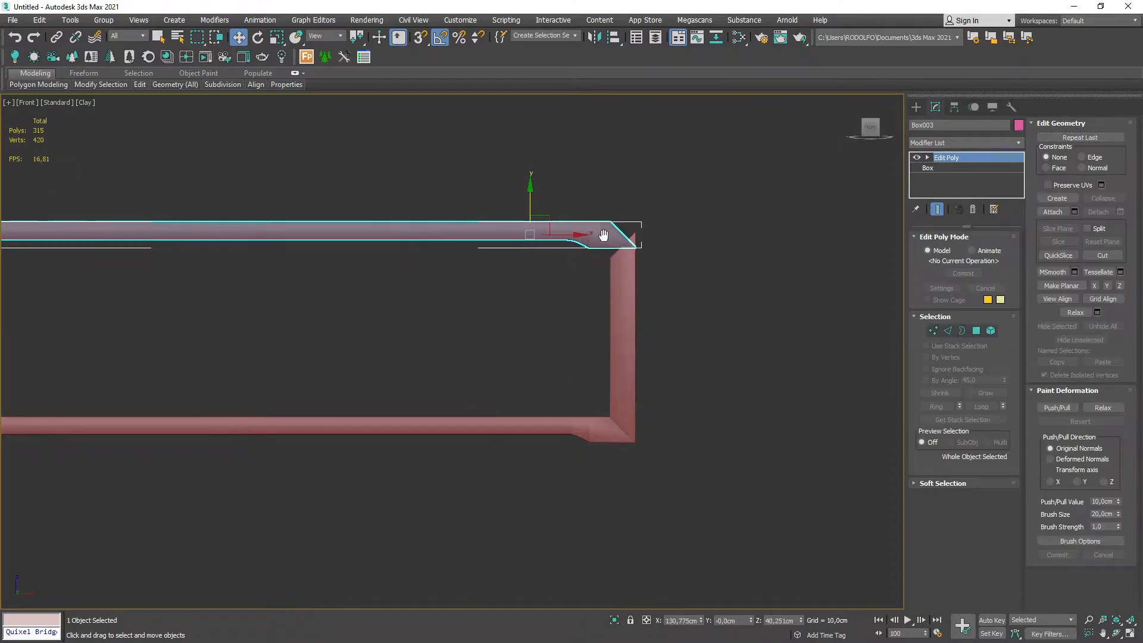
Mirror the copied upper rail on the Y axis without making a clone.
middle_click_drag(605, 232, 578, 299)
scroll(578, 299, "up", 5)
left_click(595, 38)
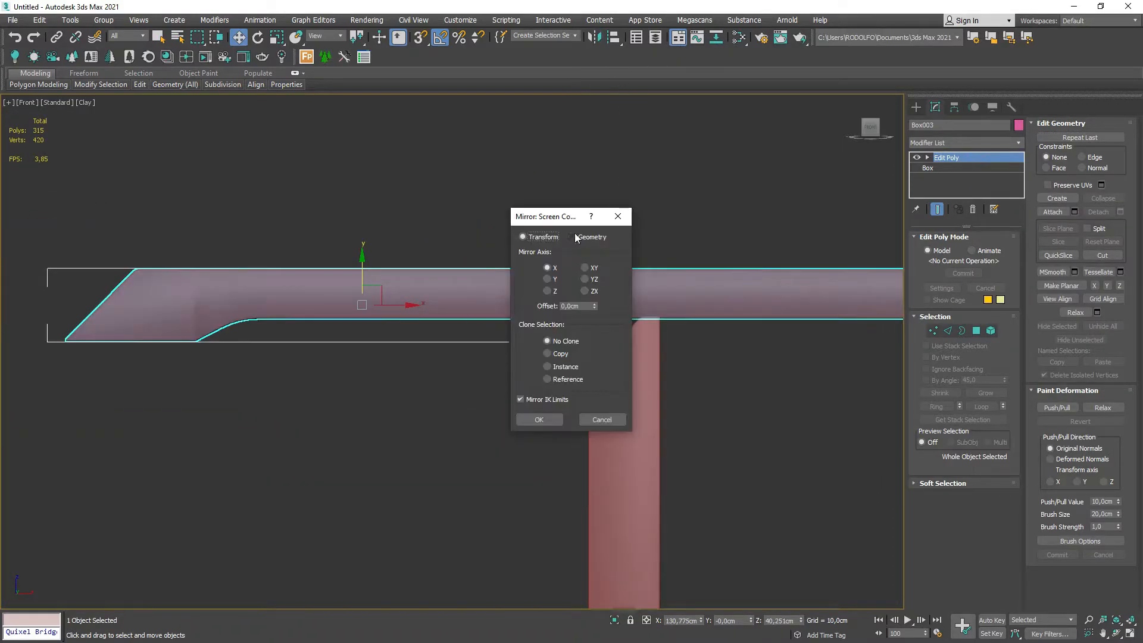
left_click(548, 279)
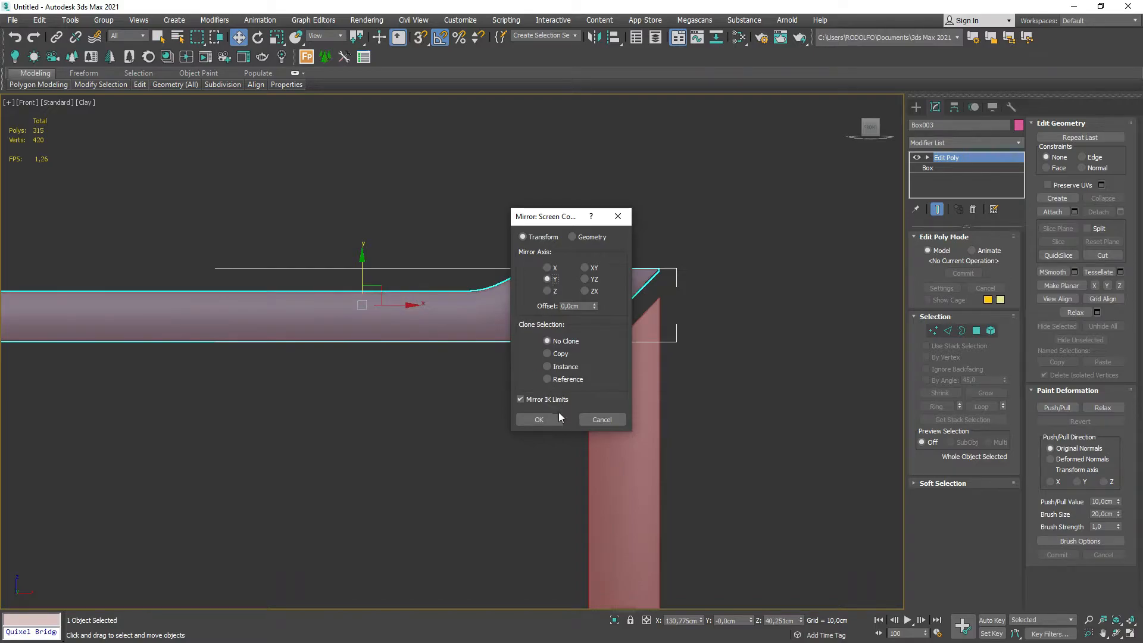
left_click(548, 353)
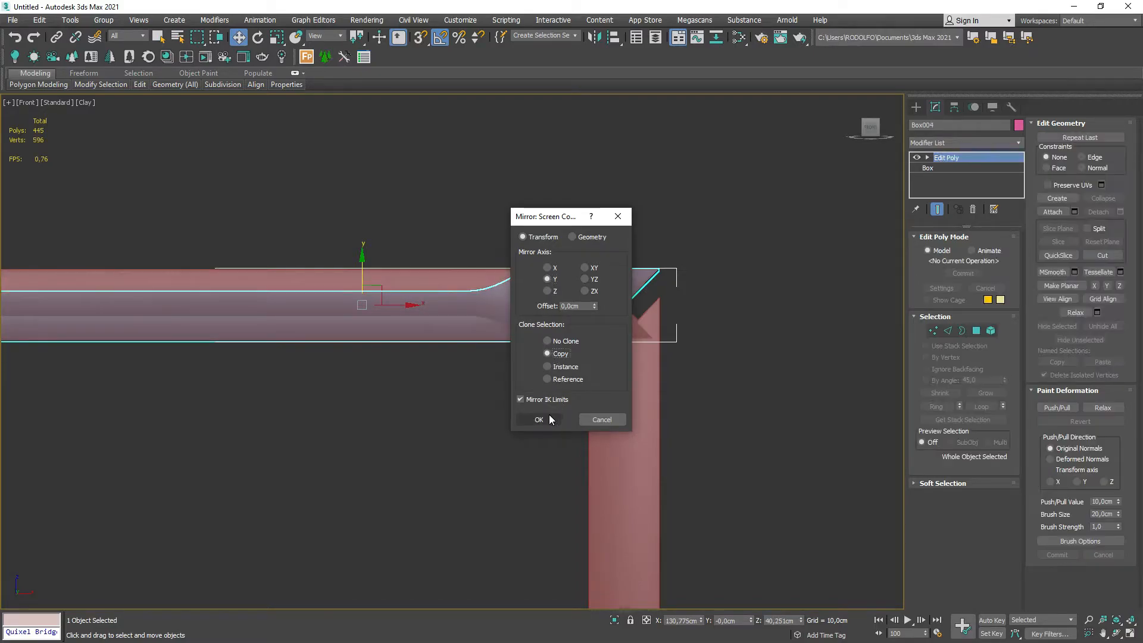
left_click(561, 341)
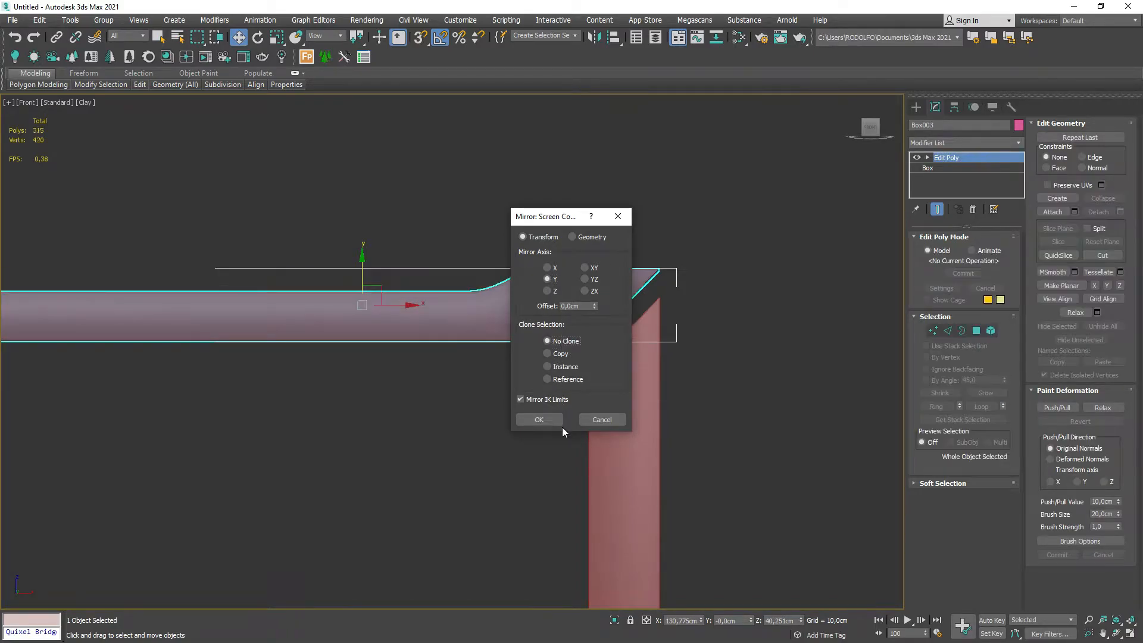
left_click(556, 422)
Lower the upper rail to about 38.4 cm in Z so its mitre meets the post.
scroll(565, 321, "down", 7)
scroll(559, 320, "up", 9)
scroll(471, 306, "up", 2)
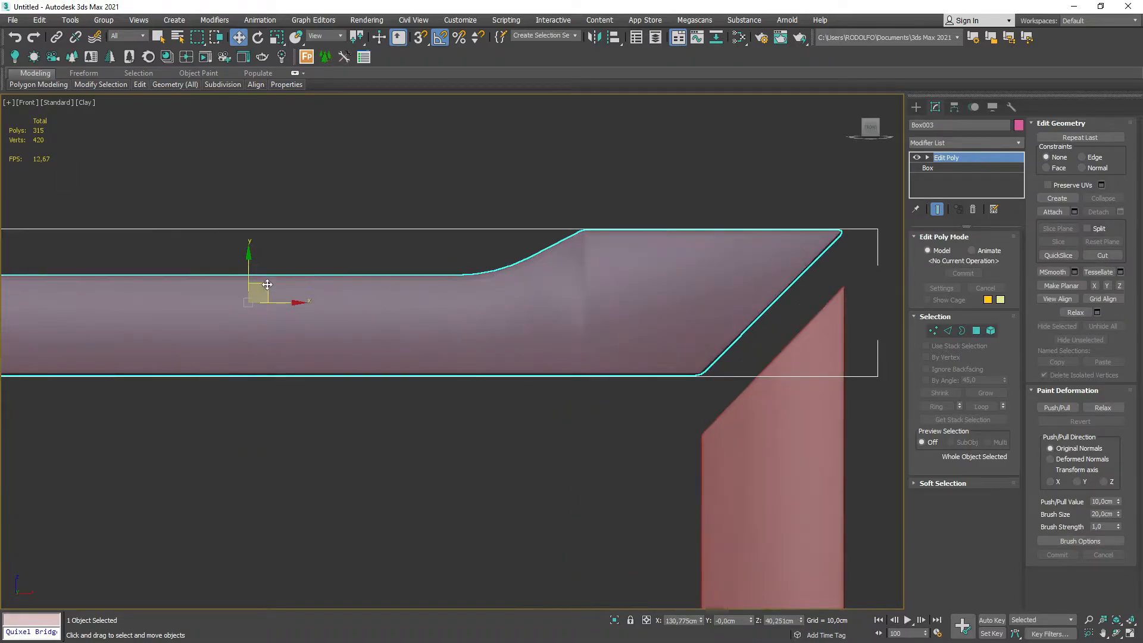
scroll(801, 239, "up", 2)
scroll(804, 244, "up", 3)
middle_click_drag(795, 376, 685, 128)
left_click_drag(581, 199, 578, 217)
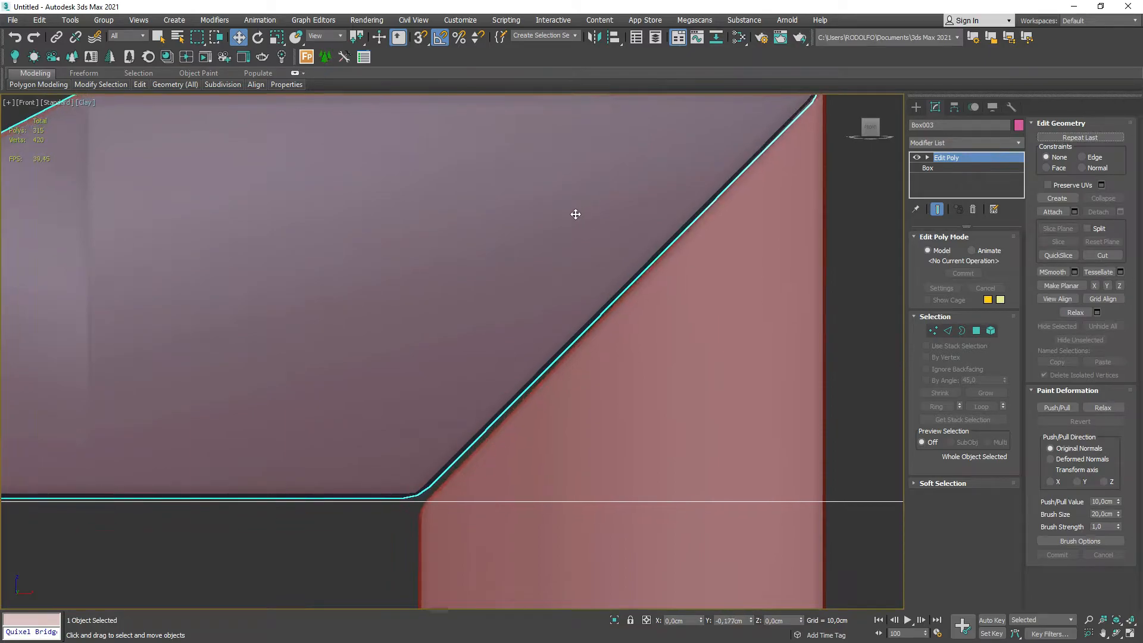
scroll(655, 258, "down", 2)
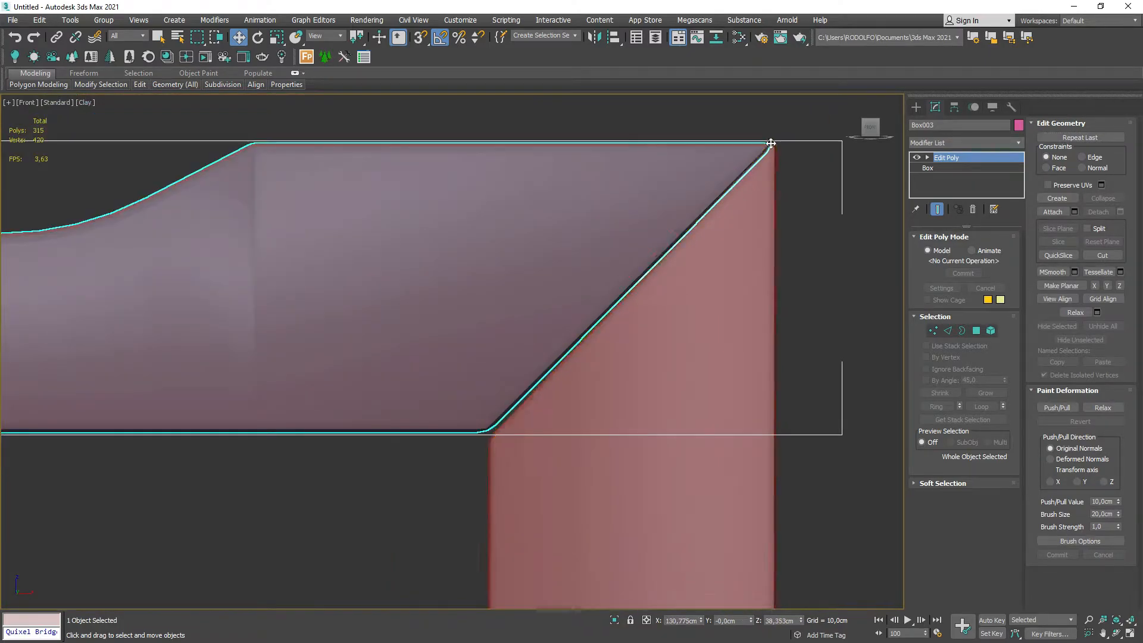
scroll(696, 184, "up", 4)
Select the vertices at the post's upper inner corner and inspect the mitre joint with the upper rail.
left_click(768, 245)
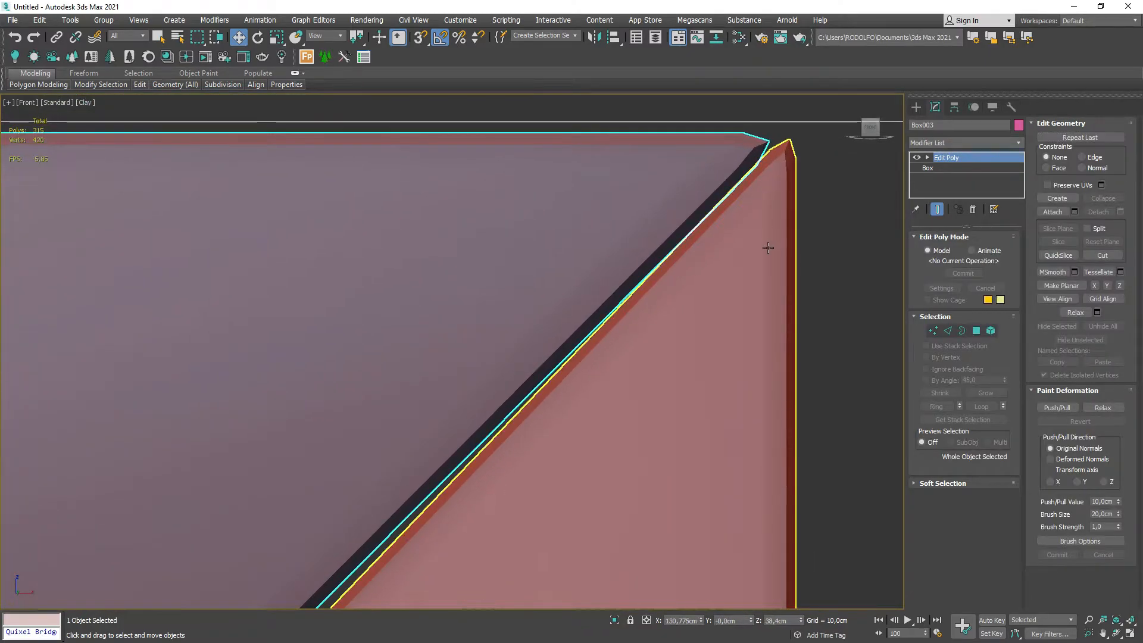
scroll(753, 268, "down", 2)
key("1")
scroll(751, 268, "down", 4)
scroll(652, 350, "up", 1)
scroll(654, 370, "up", 3)
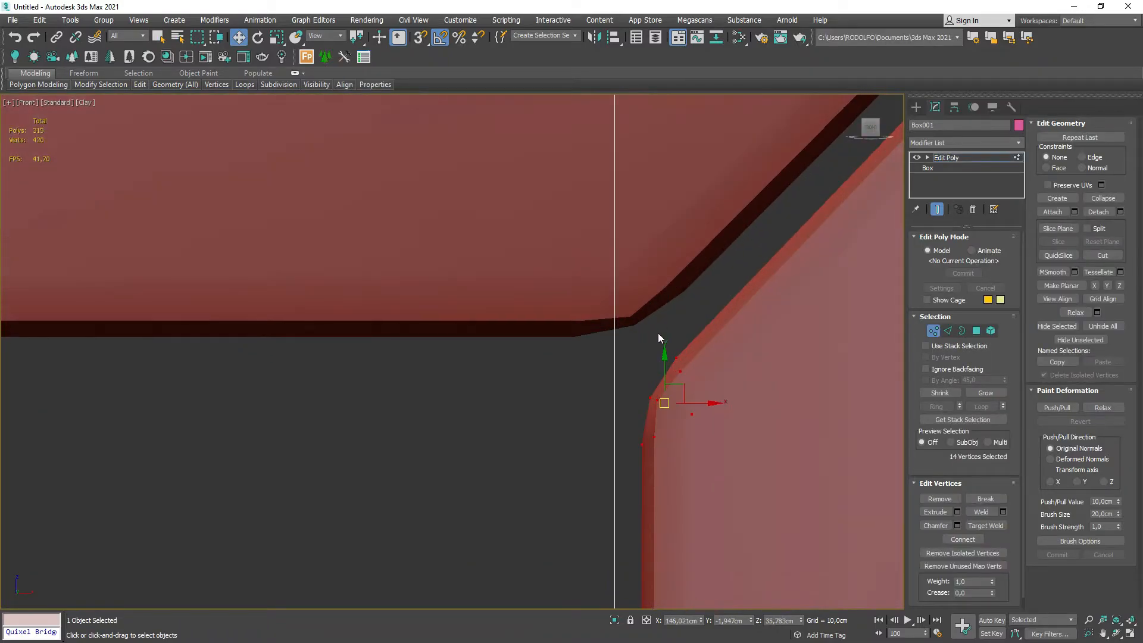
scroll(661, 366, "down", 1)
scroll(660, 333, "down", 2)
key("1")
Select both horizontal rails and the vertical post together.
scroll(661, 355, "down", 4)
middle_click_drag(699, 371, 717, 295)
left_click_drag(628, 440, 620, 470)
scroll(672, 370, "up", 6)
middle_click_drag(691, 102, 665, 251)
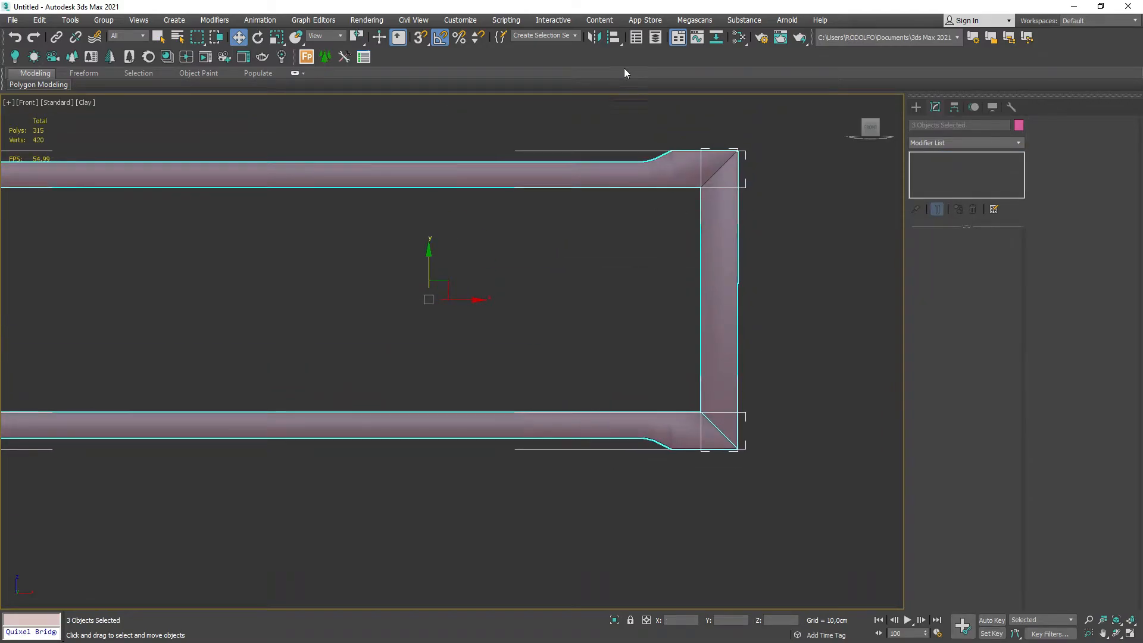
left_click(598, 39)
key("Return")
scroll(685, 250, "down", 3)
left_click(595, 38)
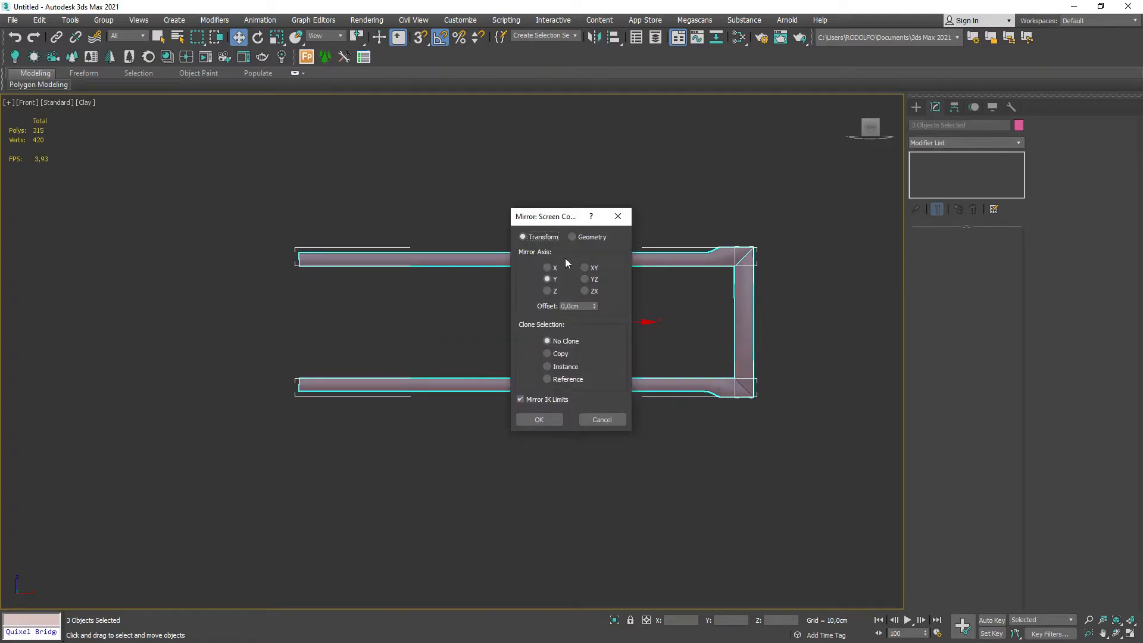
left_click(547, 268)
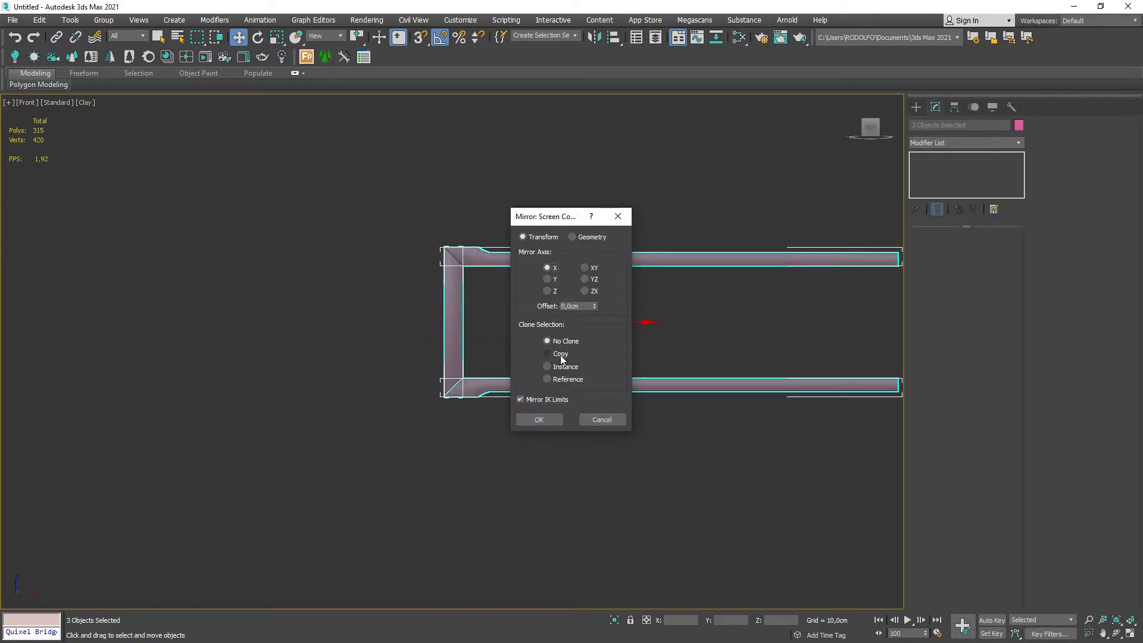
left_click(616, 218)
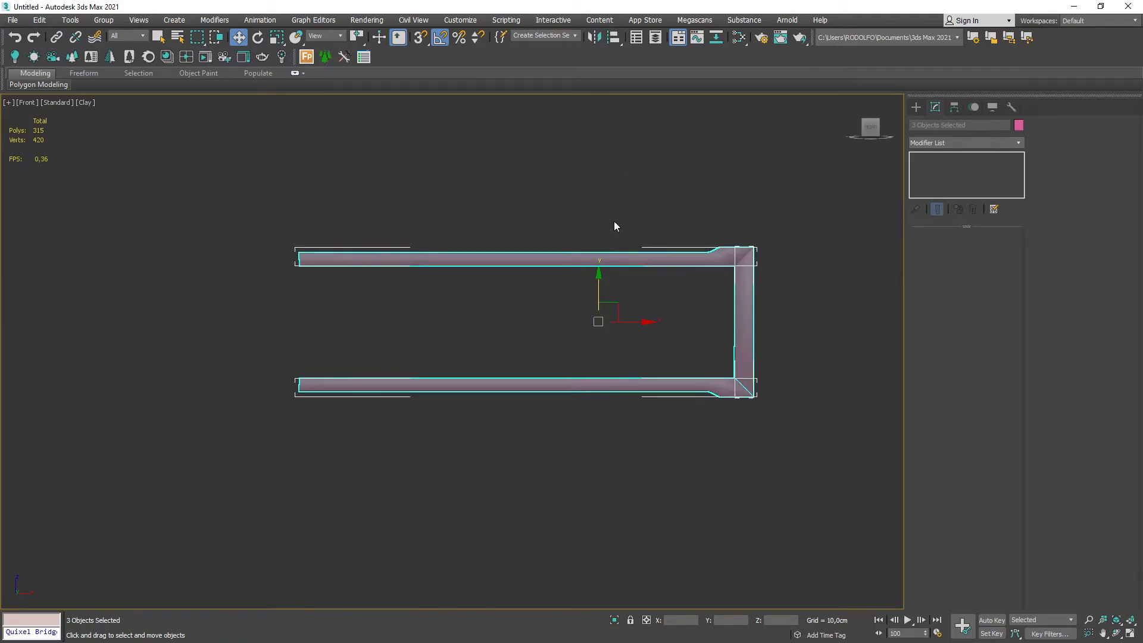
Apply a Symmetry modifier on the X axis to the three pieces, with a weld threshold of 0.01 cm.
left_click(1006, 142)
scroll(1001, 412, "down", 15)
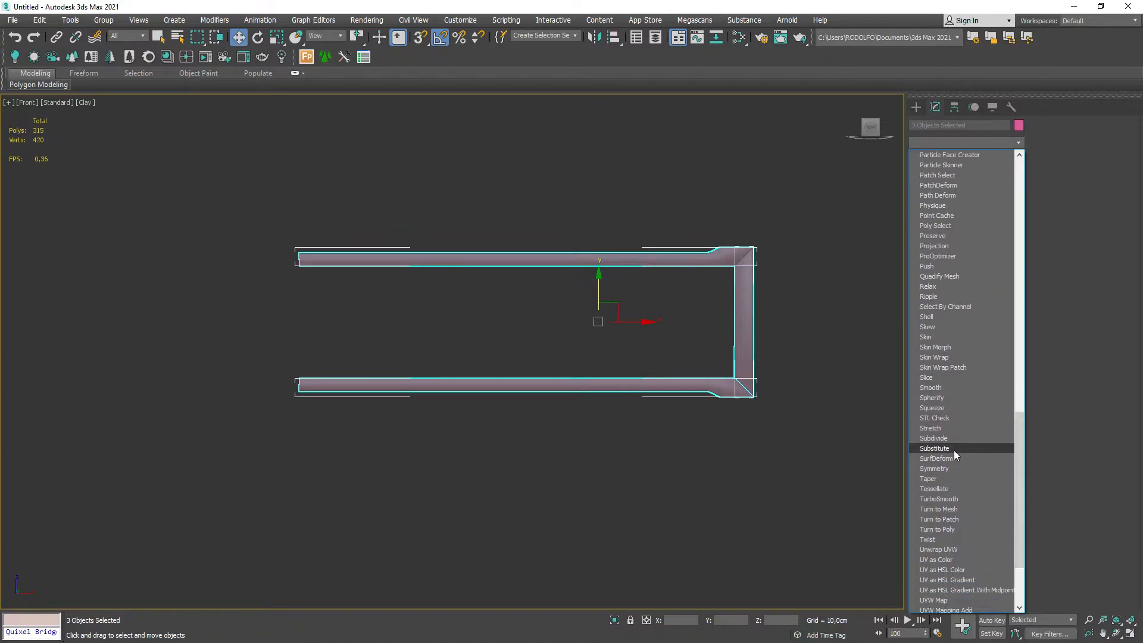
left_click(950, 468)
scroll(622, 310, "up", 4)
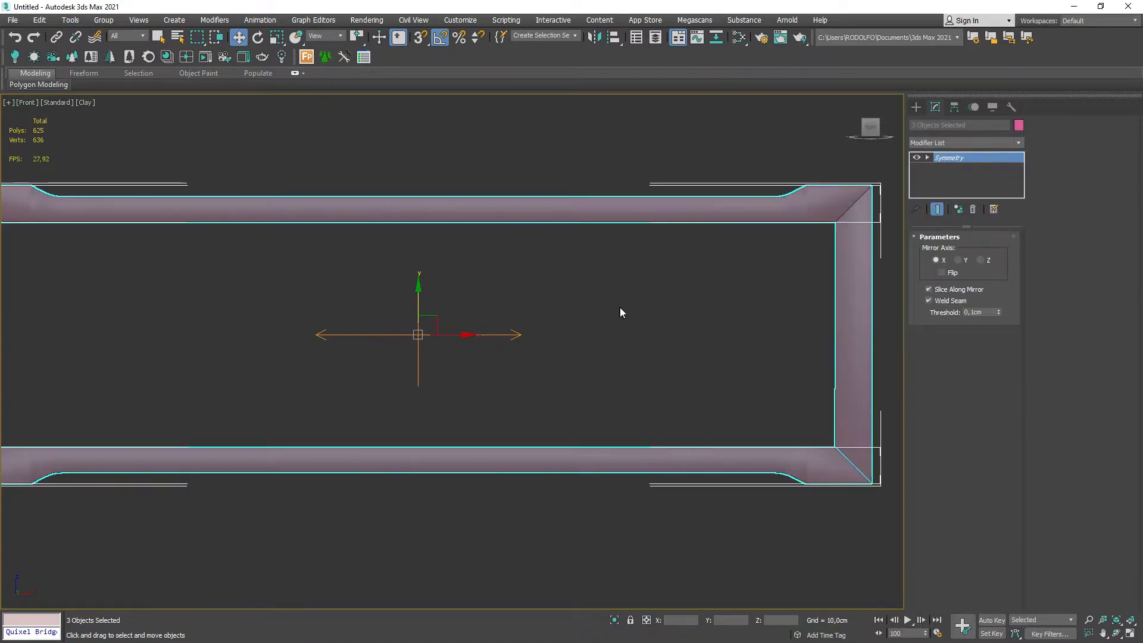
middle_click_drag(701, 293, 690, 293)
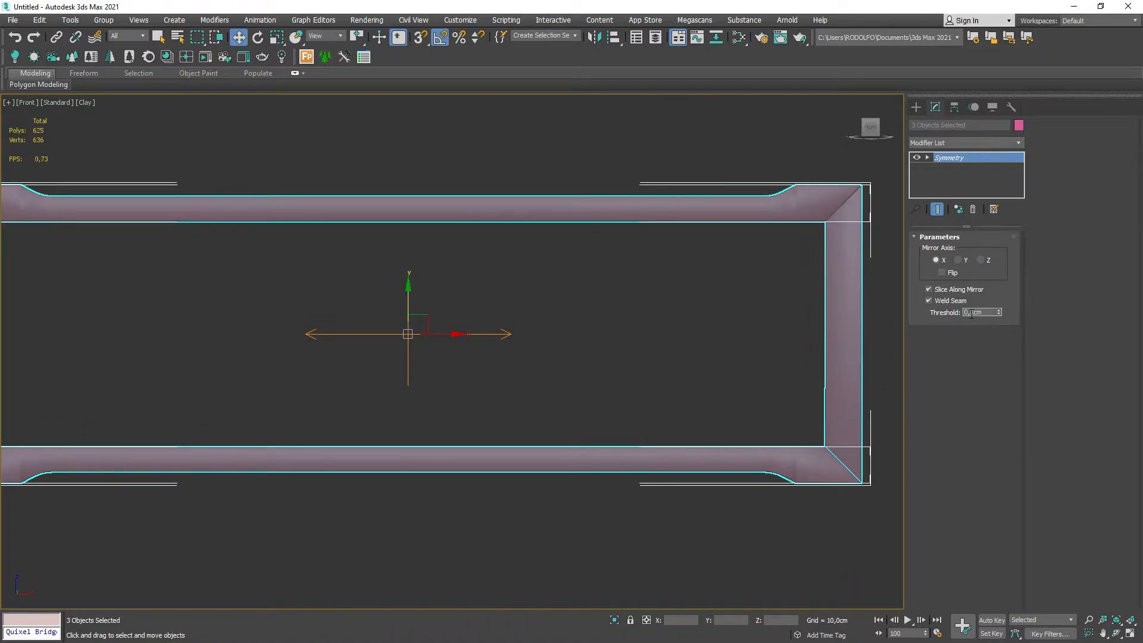
scroll(634, 278, "down", 4)
middle_click_drag(702, 324, 1000, 174, "alt")
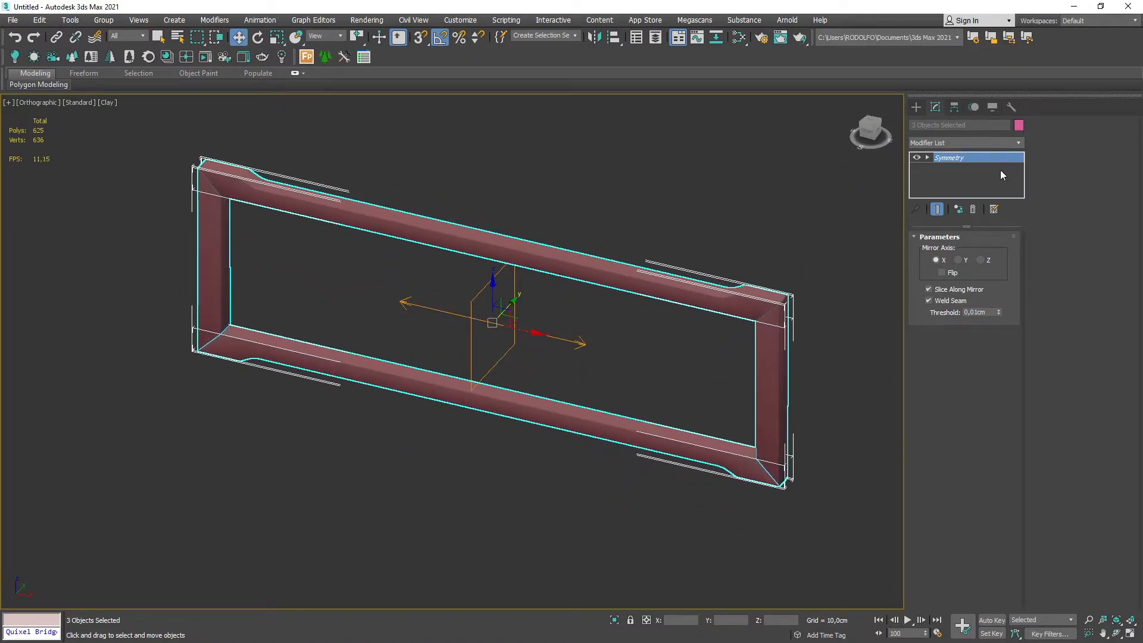
Examine the mirrored frame and its centre seam with edged faces shown.
left_click(961, 160)
key("F4")
middle_click_drag(524, 332, 626, 337, "alt")
key("F4")
scroll(575, 337, "down", 3)
scroll(567, 334, "up", 2)
left_click_drag(529, 327, 568, 325)
left_click(967, 158)
In the top view, rotate a copy of the frame about its centre to stand perpendicular to the original.
key("t")
key("F3")
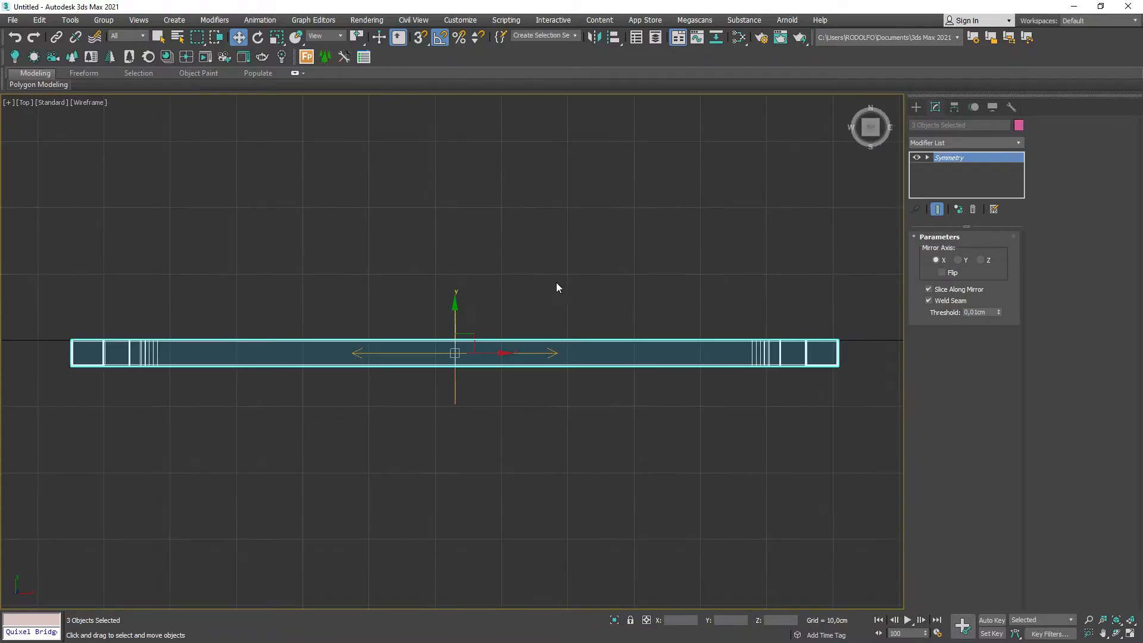
key("e")
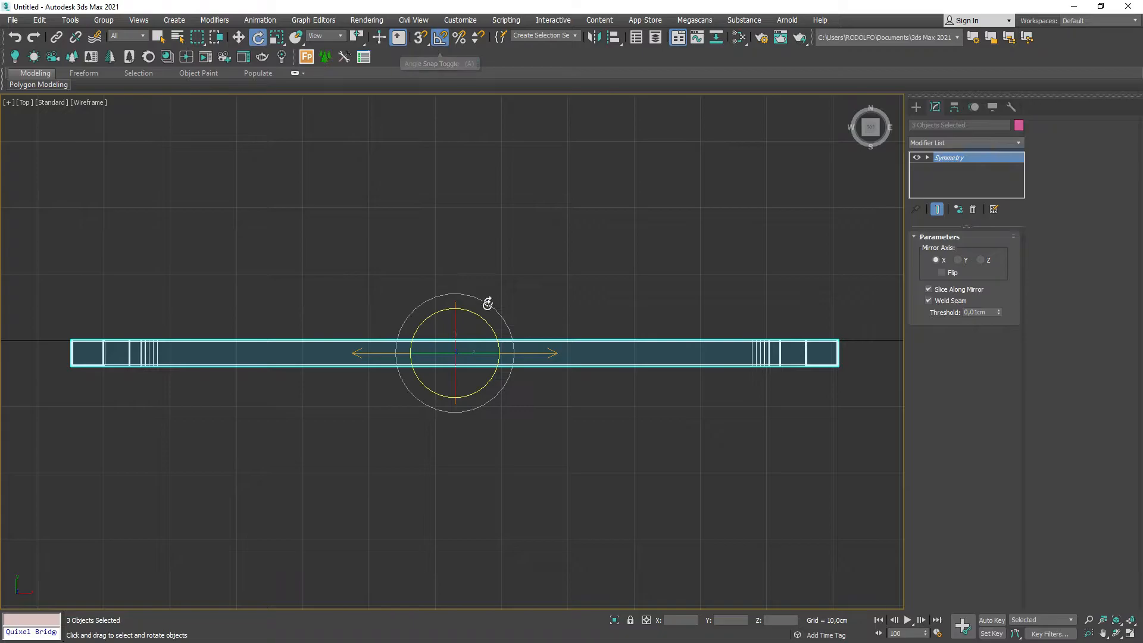
left_click_drag(484, 317, 544, 326, "shift")
left_click(560, 379)
mouse_move(559, 379)
middle_mouse_down("alt")
mouse_move(536, 314)
mouse_move(594, 244)
middle_mouse_up("alt")
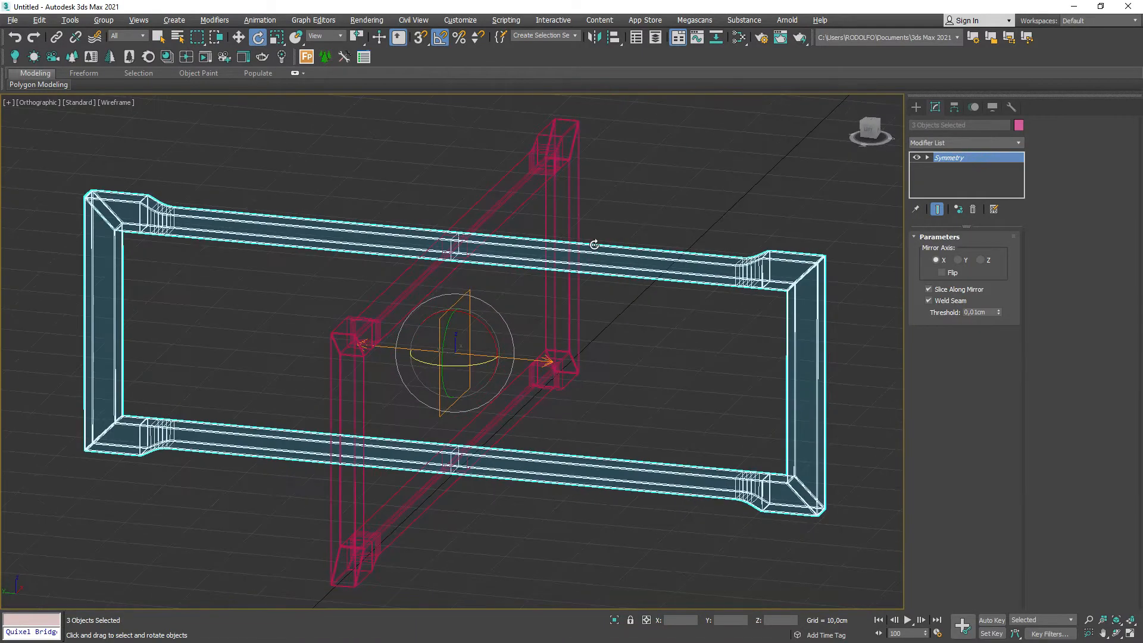
key("F3")
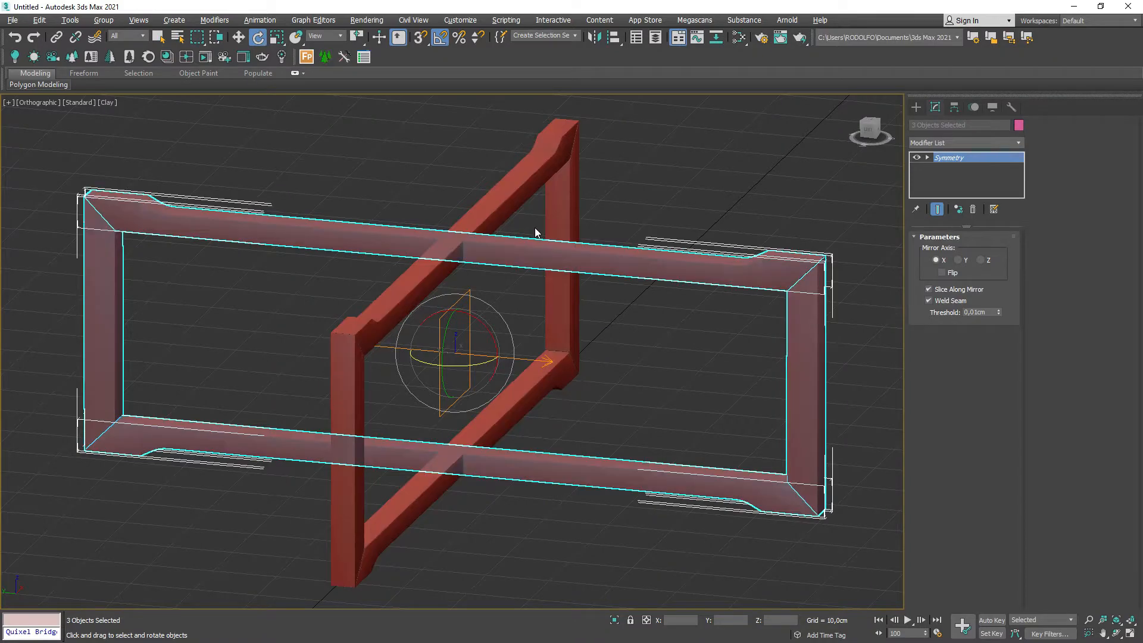
Add an Edit Poly modifier above Symmetry on the selected frame and select the edge loop at the upper rail's centre.
scroll(417, 232, "up", 5)
left_click(1015, 144)
scroll(951, 182, "down", 5)
left_click(952, 182)
left_click_drag(491, 165, 806, 303)
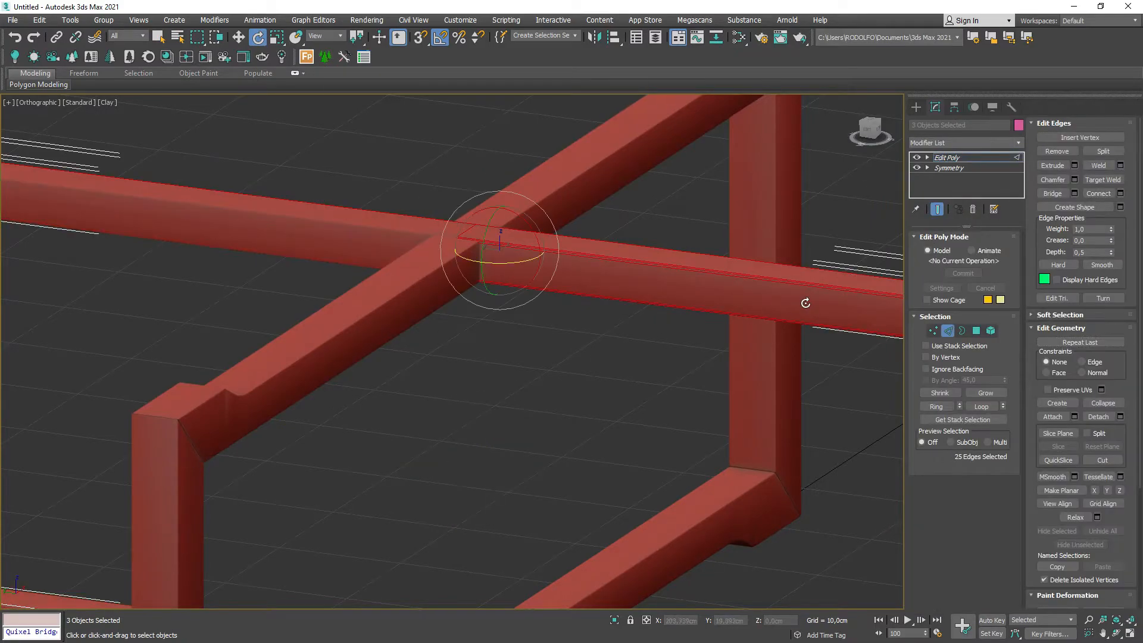
scroll(476, 241, "up", 5)
left_click(443, 219)
double_click(443, 217)
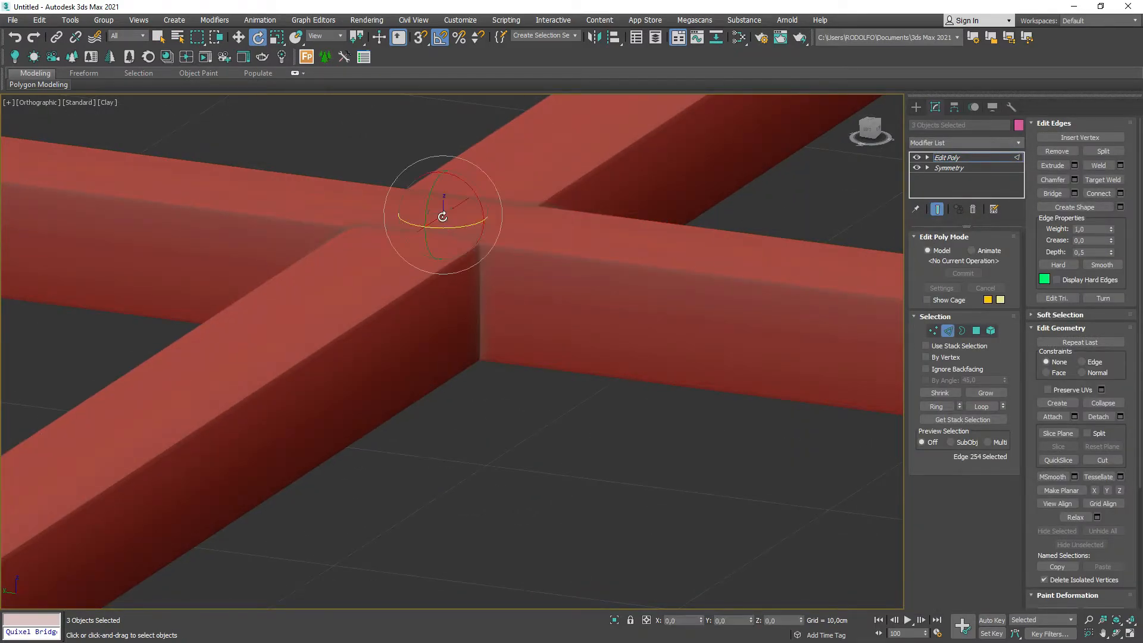
Move the upper rail's centre loop along Y to about -3.88 cm, level with one side of the crossing rail.
key("w")
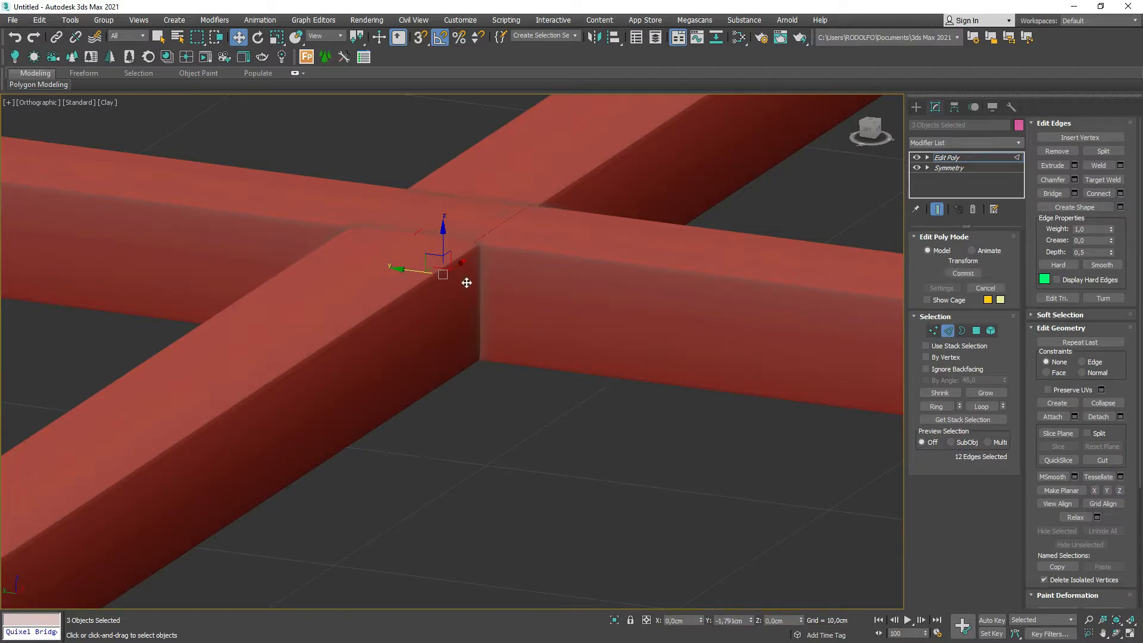
left_click_drag(471, 284, 471, 284)
scroll(471, 284, "down", 2)
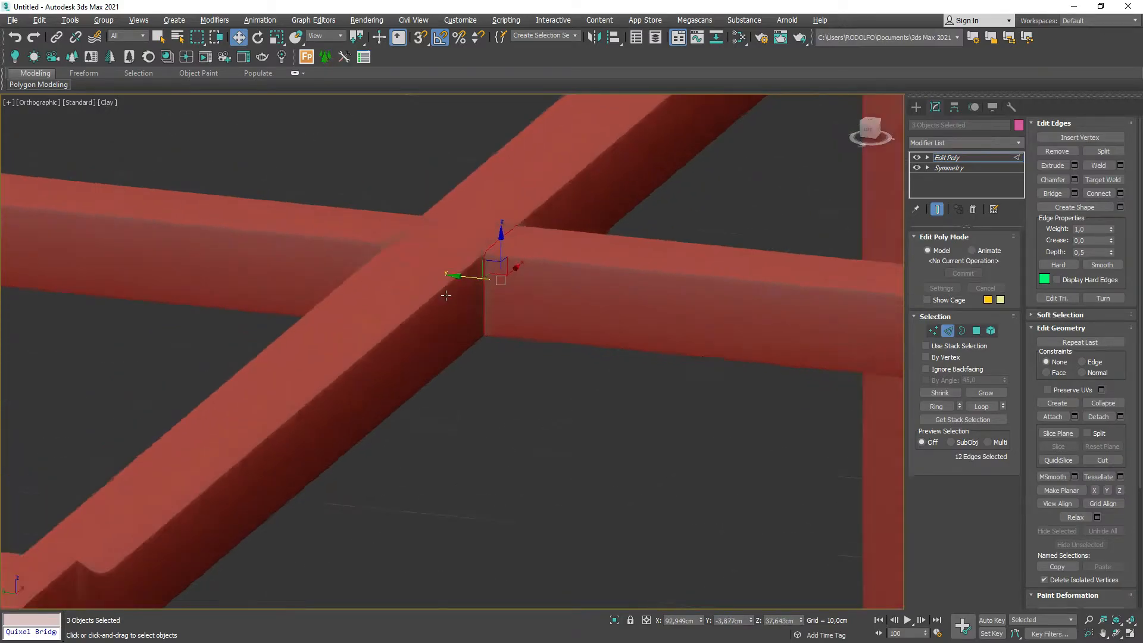
middle_click_drag(448, 283, 471, 290, "alt")
scroll(493, 240, "up", 7)
scroll(496, 238, "down", 3)
middle_click_drag(497, 238, 311, 166, "alt")
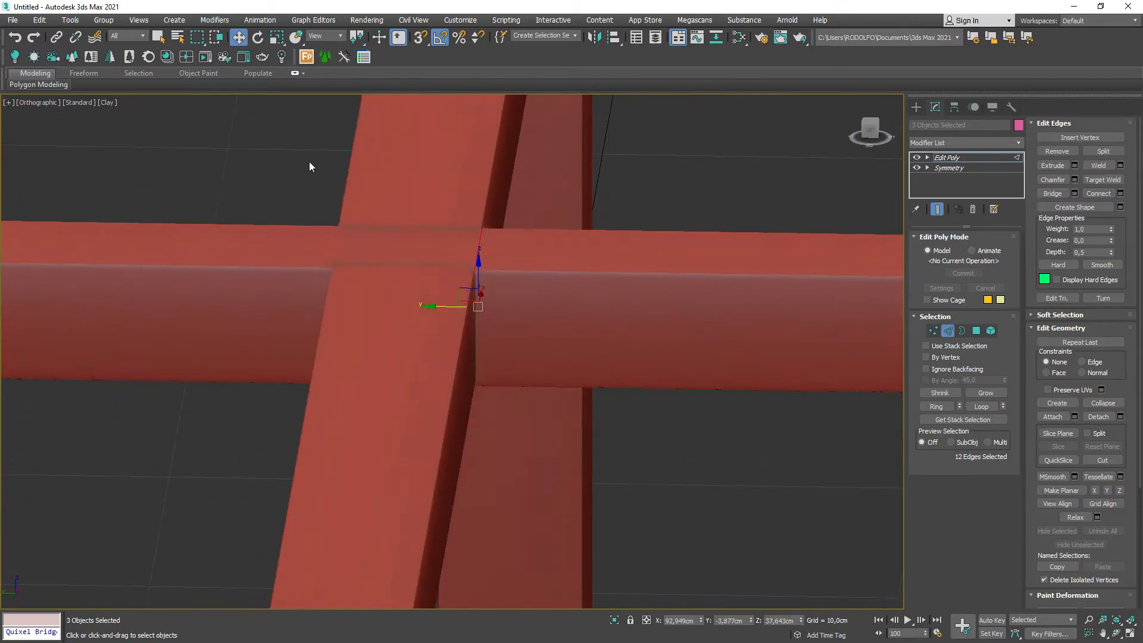
Add a second edge loop to the upper rail with Connect and move it to the crossing rail's opposite side.
left_click(1097, 195)
scroll(305, 348, "down", 5)
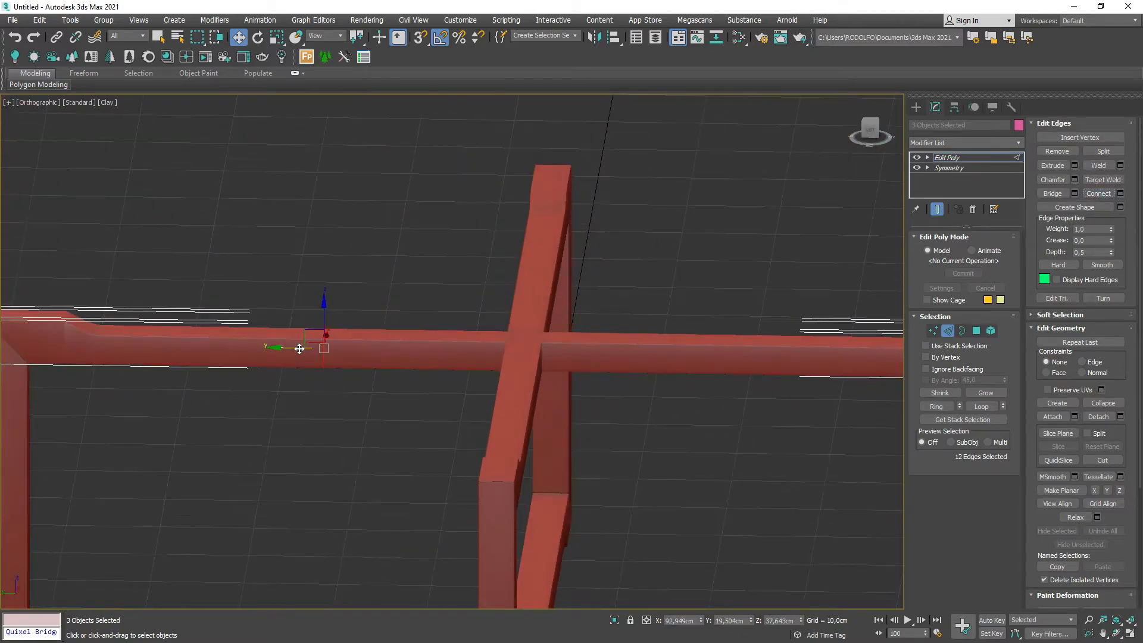
scroll(518, 355, "up", 6)
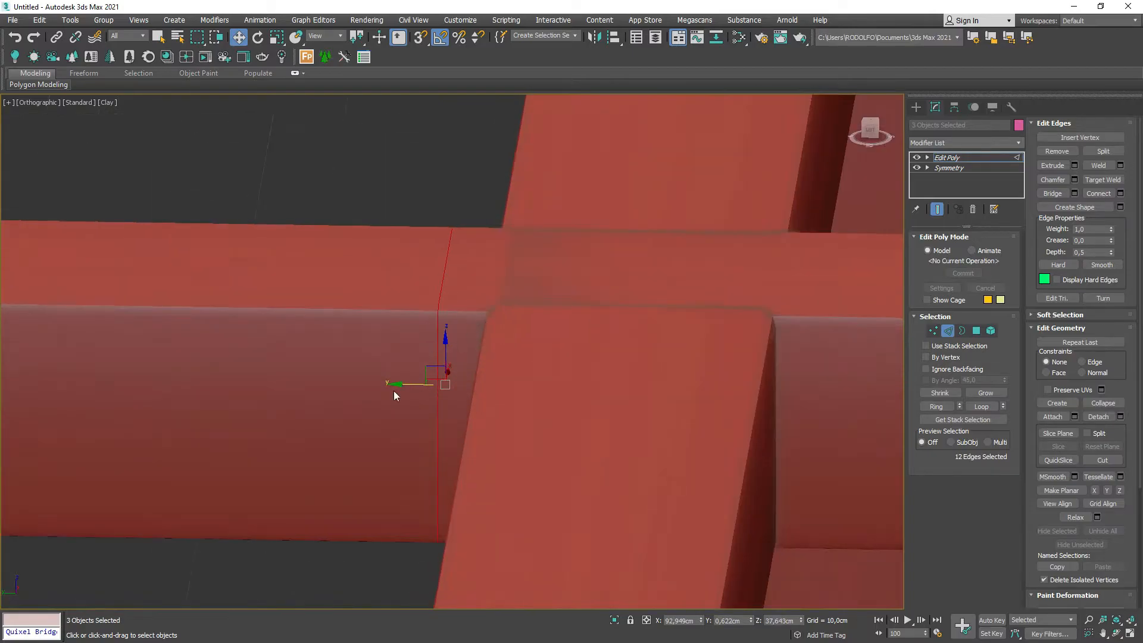
left_click_drag(406, 387, 451, 385)
scroll(524, 361, "down", 4)
Select the upper rail's polygons between the two loops and delete them where the crossing rail passes through.
key("4")
left_click_drag(599, 244, 592, 490)
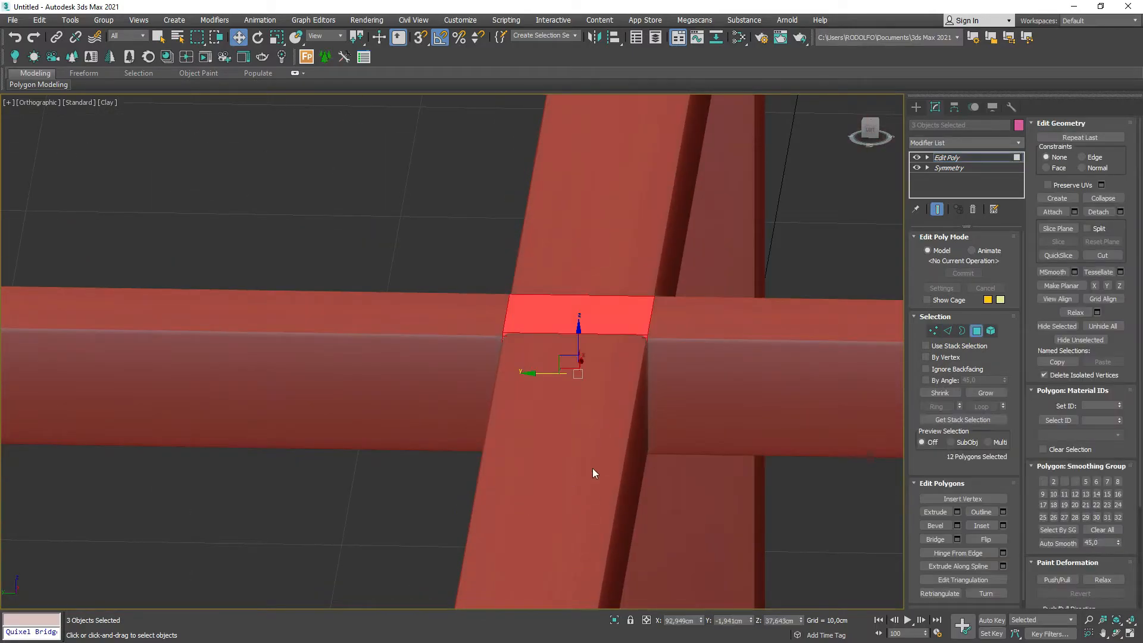
key("F3")
key("Delete")
key("F3")
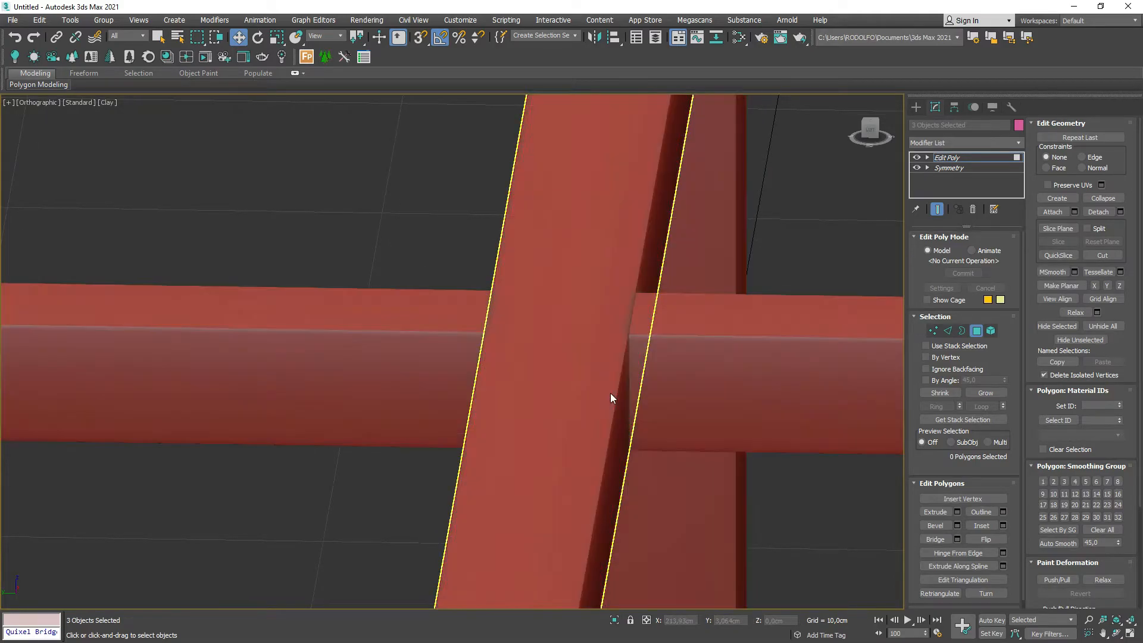
Connect the lower rail's long edges with 2 segments, pinch -58 and slide 596, near the crossing.
scroll(612, 396, "down", 5)
mouse_move(612, 396)
middle_mouse_down("alt")
mouse_move(508, 324)
mouse_move(573, 407)
middle_mouse_up("alt")
middle_click_drag(570, 470, 570, 385)
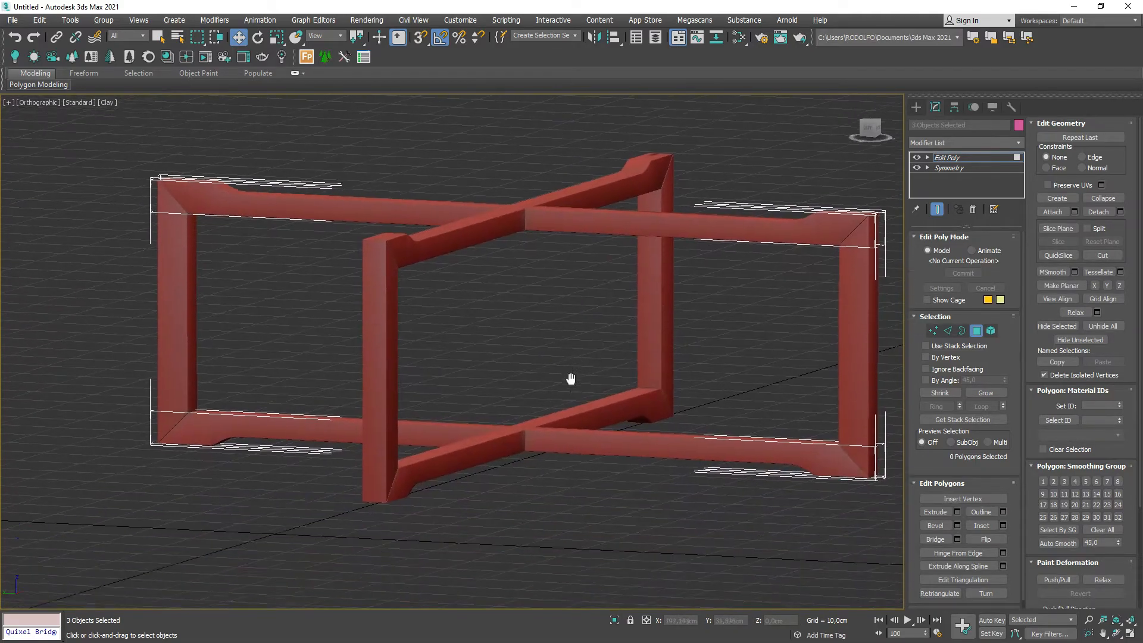
scroll(524, 221, "up", 6)
key("2")
left_click_drag(607, 147, 538, 530)
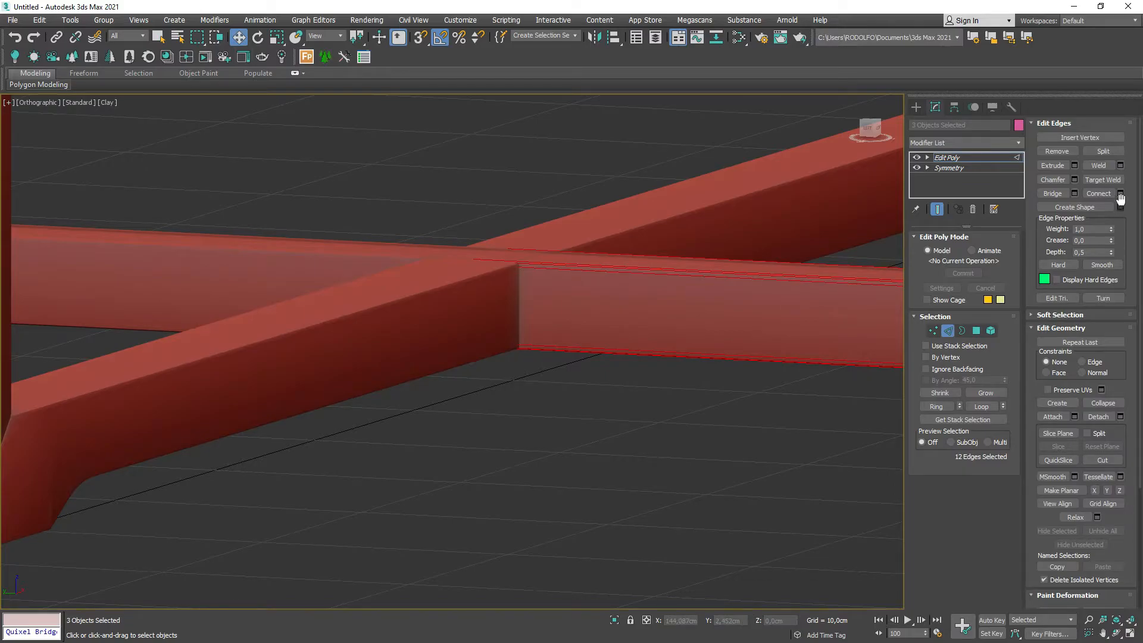
left_click(1121, 194)
middle_click_drag(556, 215, 369, 291, "alt")
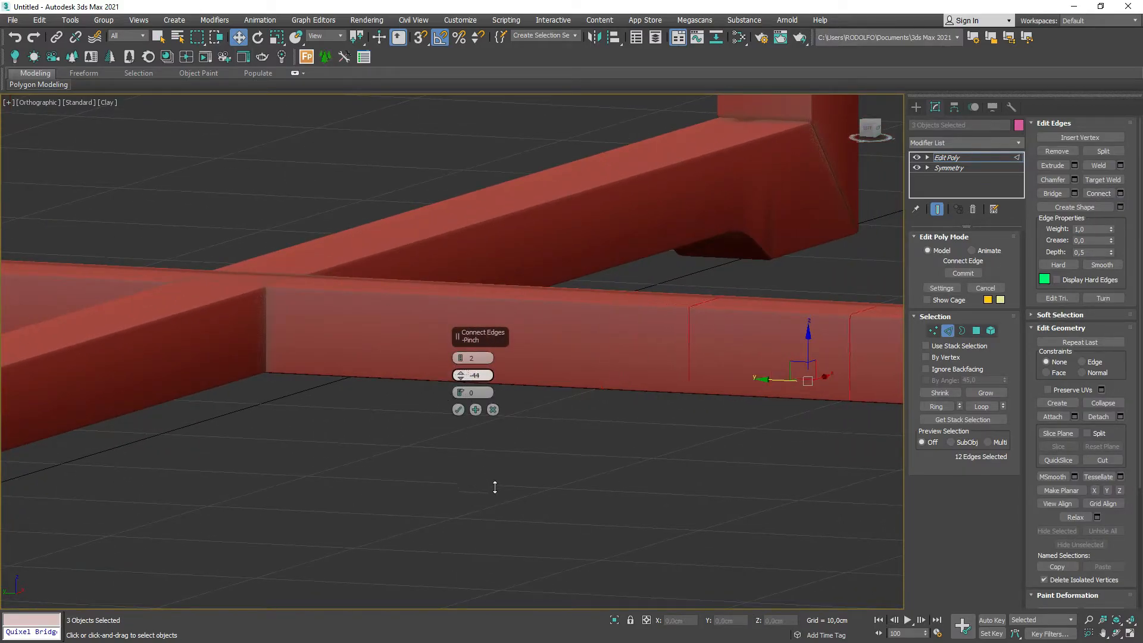
left_click_drag(502, 514, 503, 513)
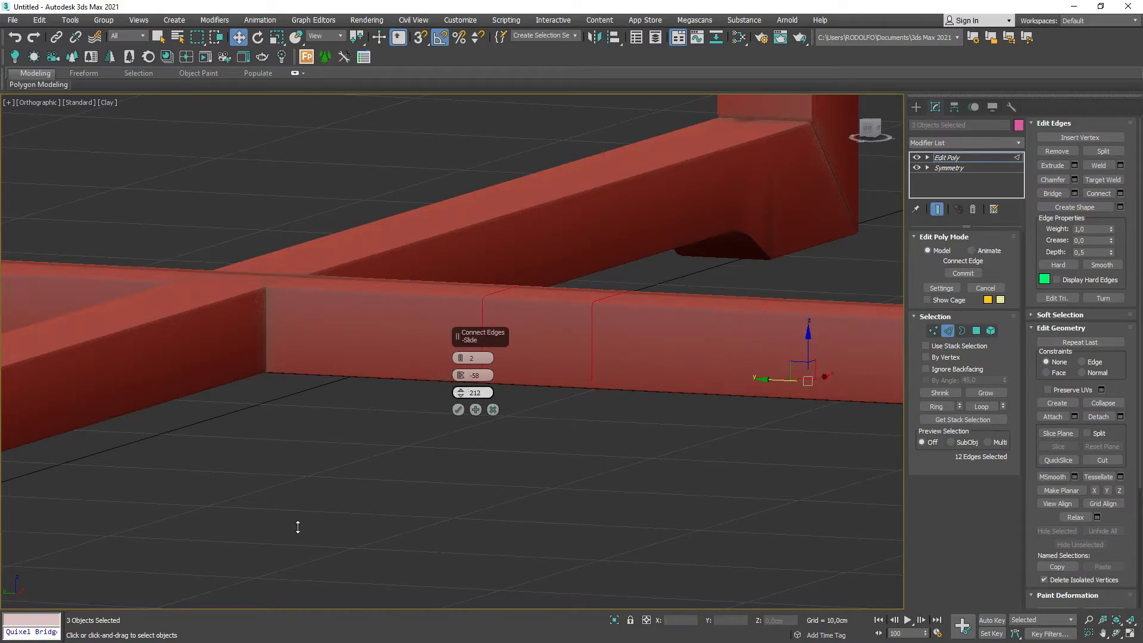
left_click_drag(270, 255, 449, 416)
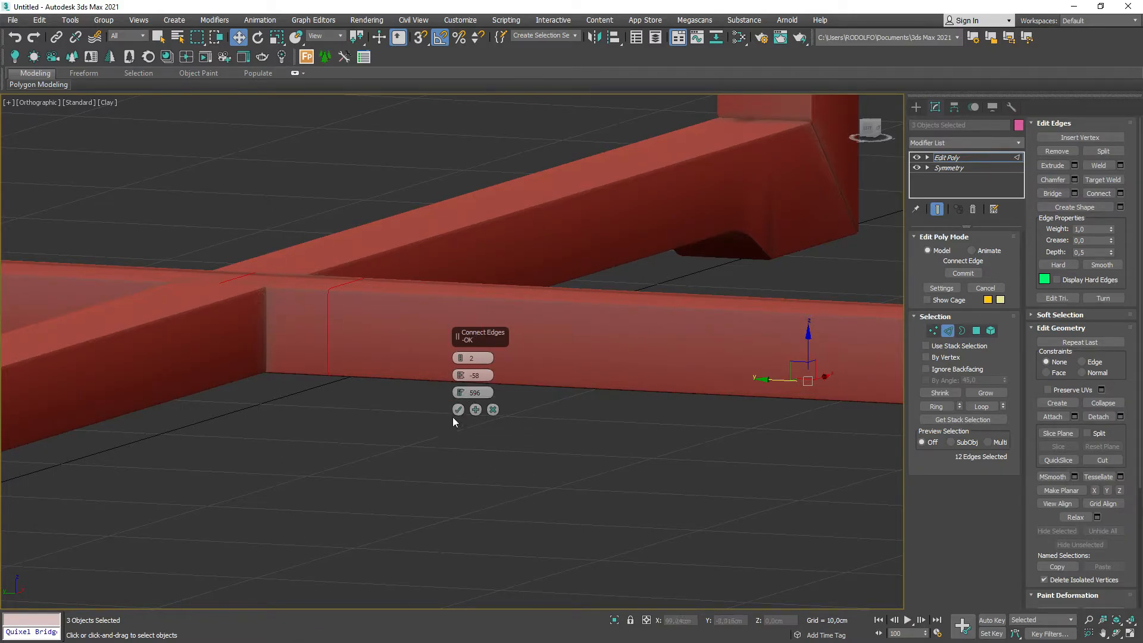
left_click(458, 409)
Move the lower rail's new edge loops along Y towards the side faces of the crossing rail.
middle_click_drag(358, 301, 393, 348, "alt")
scroll(179, 245, "up", 4)
middle_click_drag(181, 246, 199, 252, "alt")
left_click_drag(264, 283, 165, 308)
double_click(456, 277)
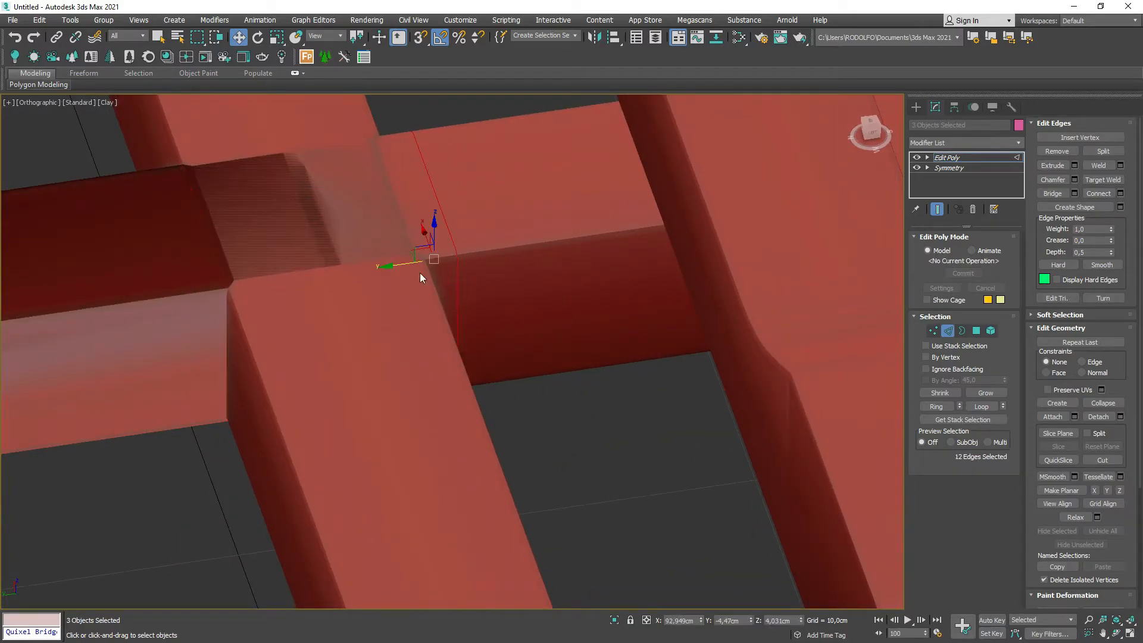
middle_click_drag(393, 268, 434, 316, "alt")
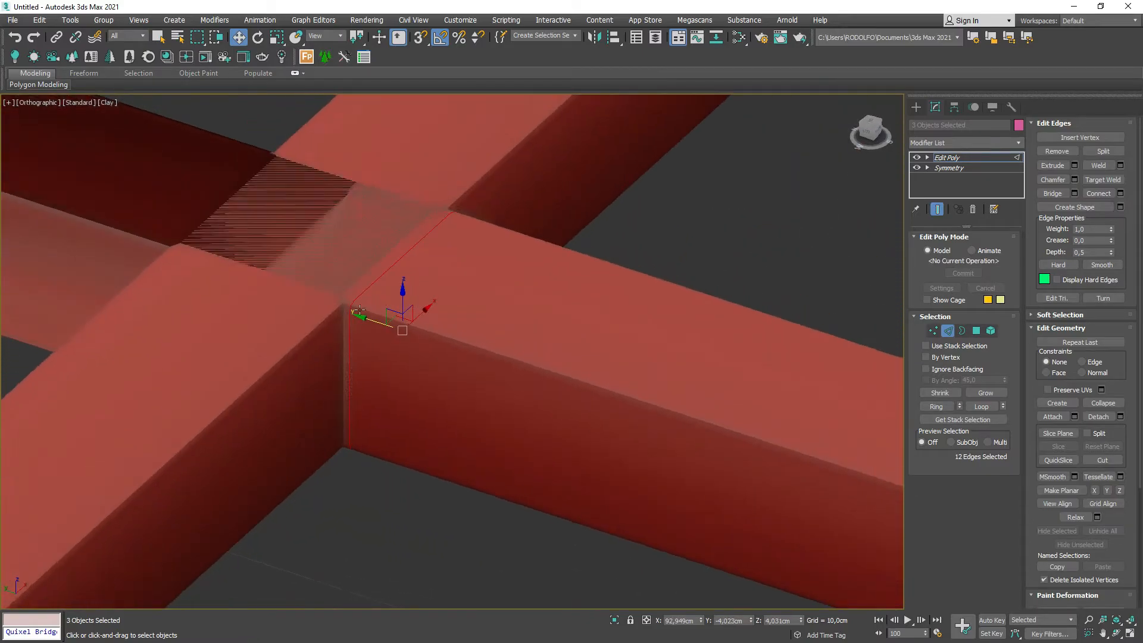
scroll(416, 333, "up", 4)
left_click_drag(411, 340, 395, 337)
scroll(395, 337, "down", 4)
middle_click_drag(396, 337, 456, 340, "alt")
Try to delete the lower rail's selected polygons around the crossing.
key("4")
middle_click_drag(400, 296, 399, 286, "alt")
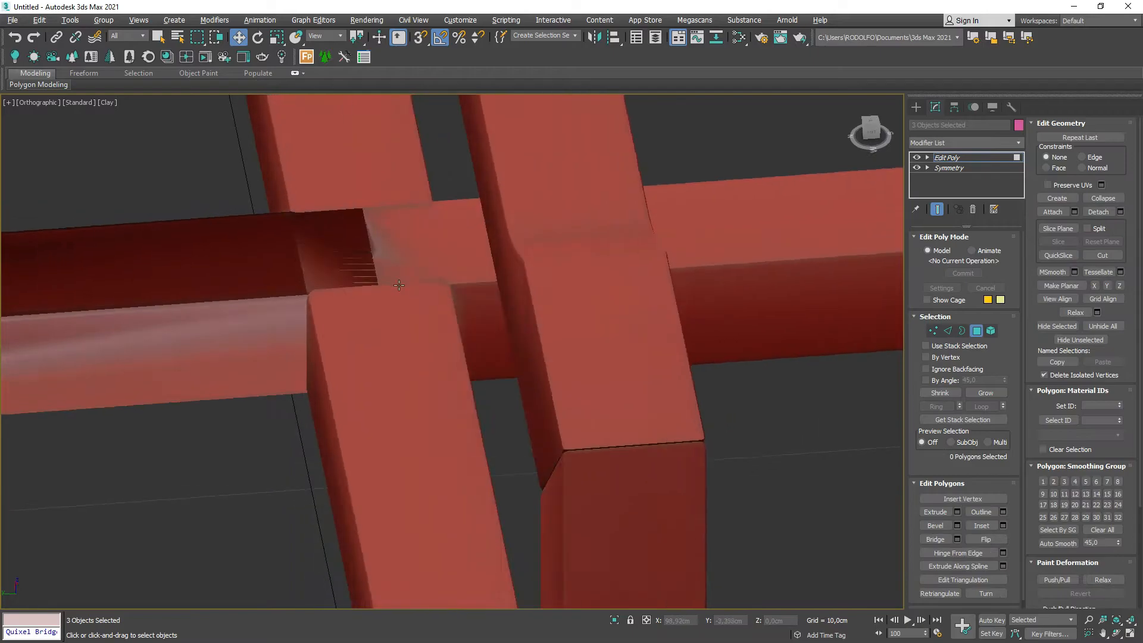
key("ctrl+z")
key("Delete")
key("ctrl+z")
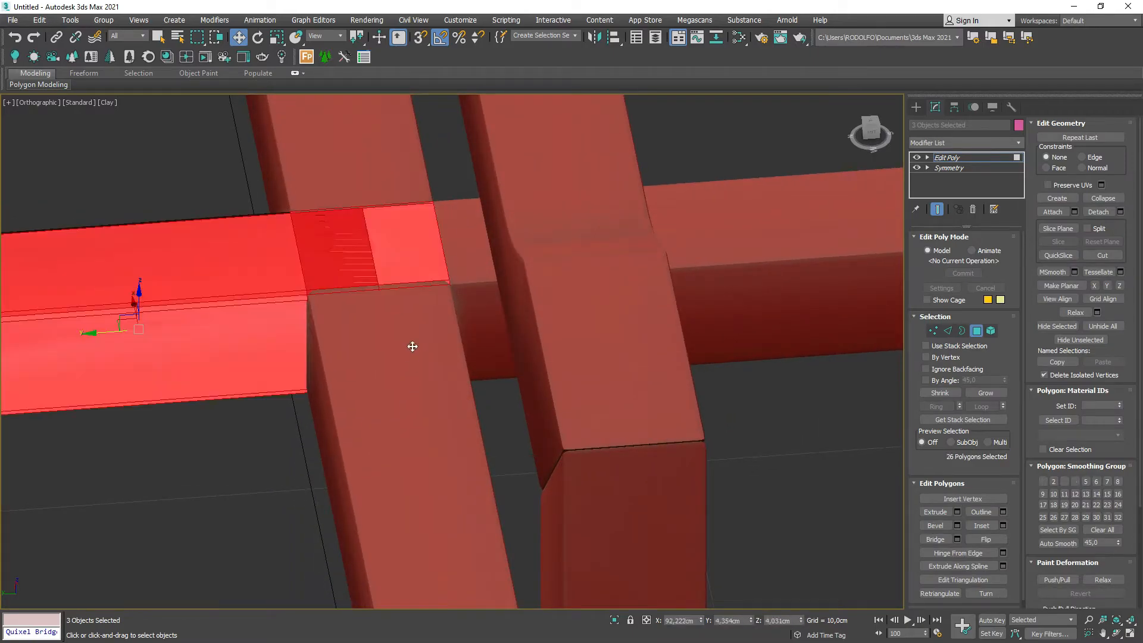
In wireframe, select only the lower rail's polygons between the two loops at the crossing and delete them.
scroll(355, 364, "down", 3)
middle_click_drag(308, 395, 478, 392, "alt")
scroll(306, 336, "up", 3)
scroll(292, 356, "up", 4)
key("F3")
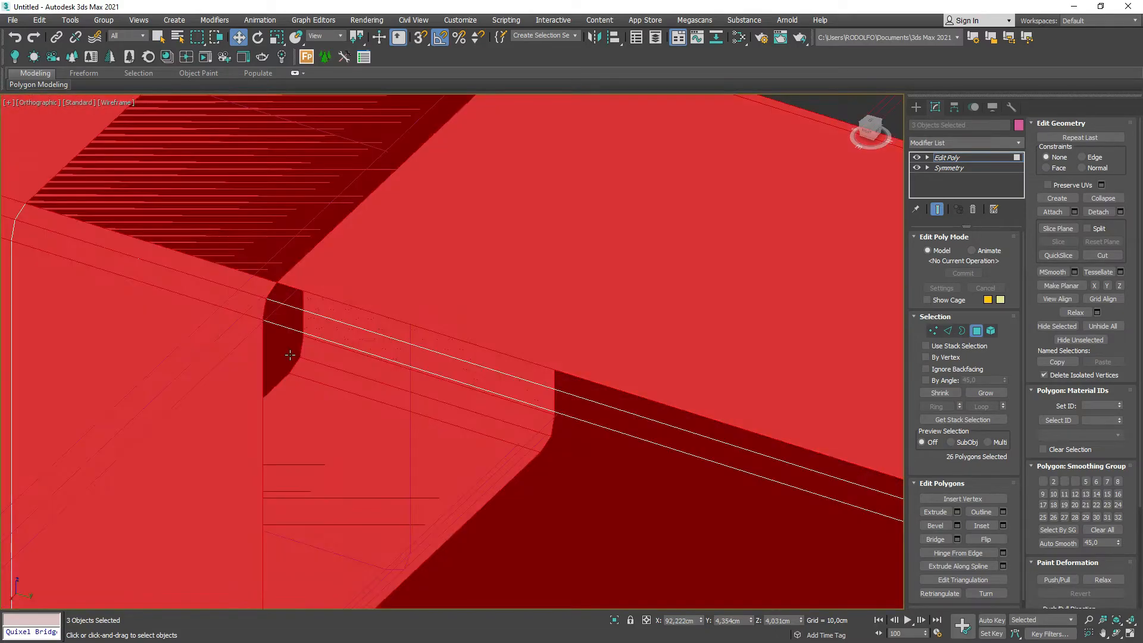
scroll(291, 354, "down", 4)
middle_click_drag(310, 349, 431, 355, "alt")
scroll(431, 355, "down", 1)
scroll(431, 355, "down", 3)
left_click_drag(425, 294, 454, 510)
scroll(375, 354, "up", 6)
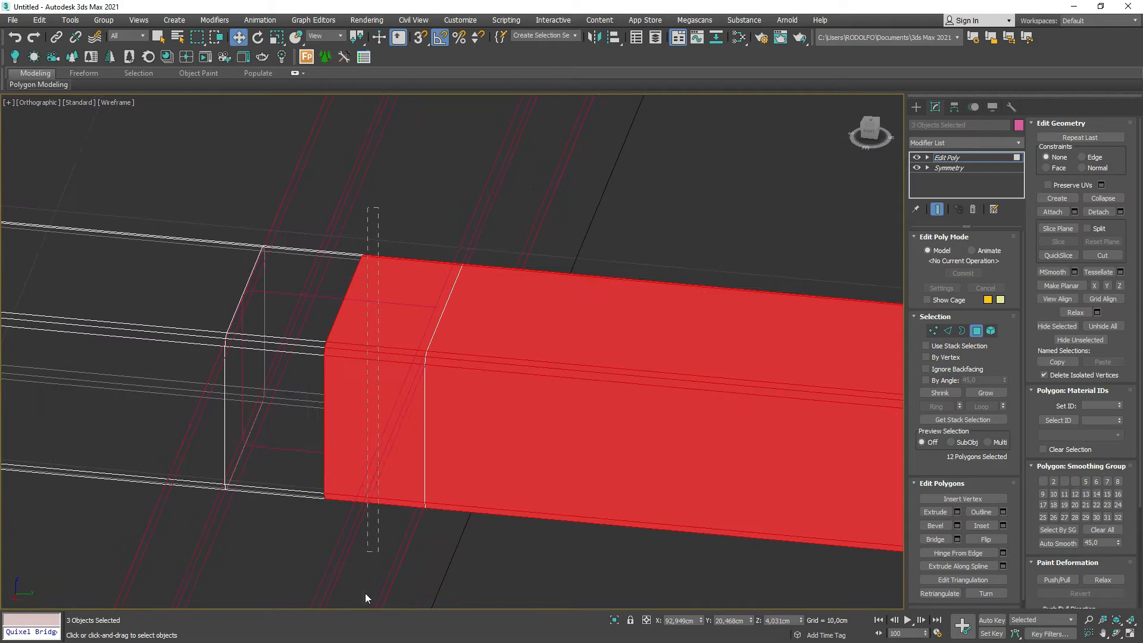
left_click_drag(369, 554, 369, 552)
mouse_move(375, 453)
middle_mouse_down("alt")
mouse_move(393, 482)
mouse_move(379, 455)
middle_mouse_up("alt")
left_click_drag(651, 593, 729, 242, "alt")
key("Delete")
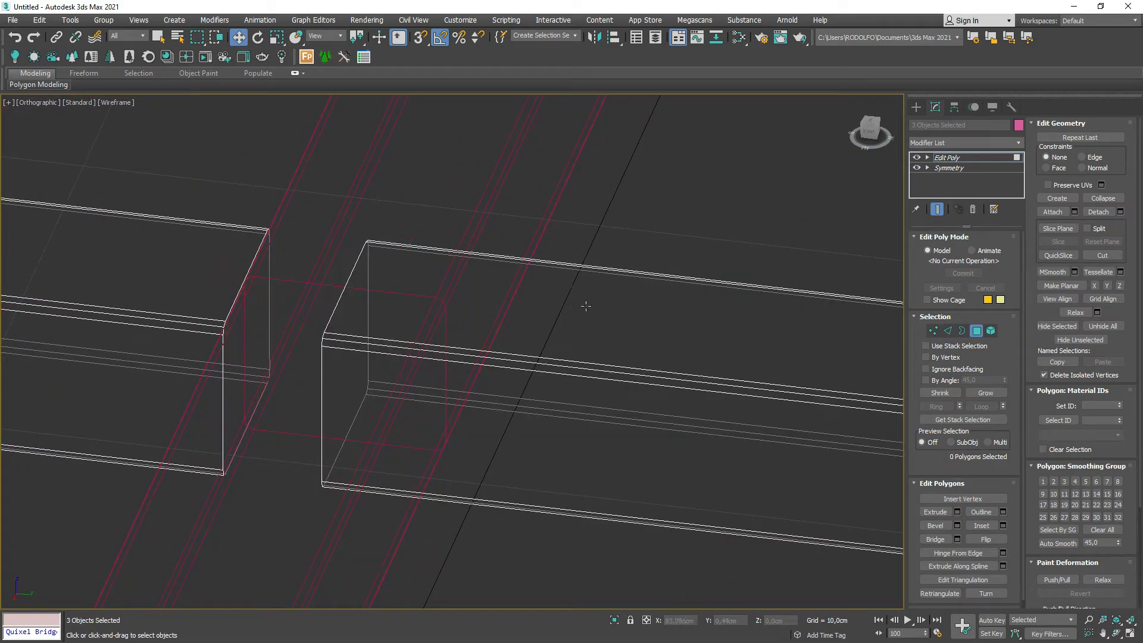
Move the end vertices of the lower rail's cut segment along Y until they meet the crossing rail's side.
key("1")
left_click_drag(442, 186, 365, 480)
middle_click_drag(332, 504, 388, 362, "alt")
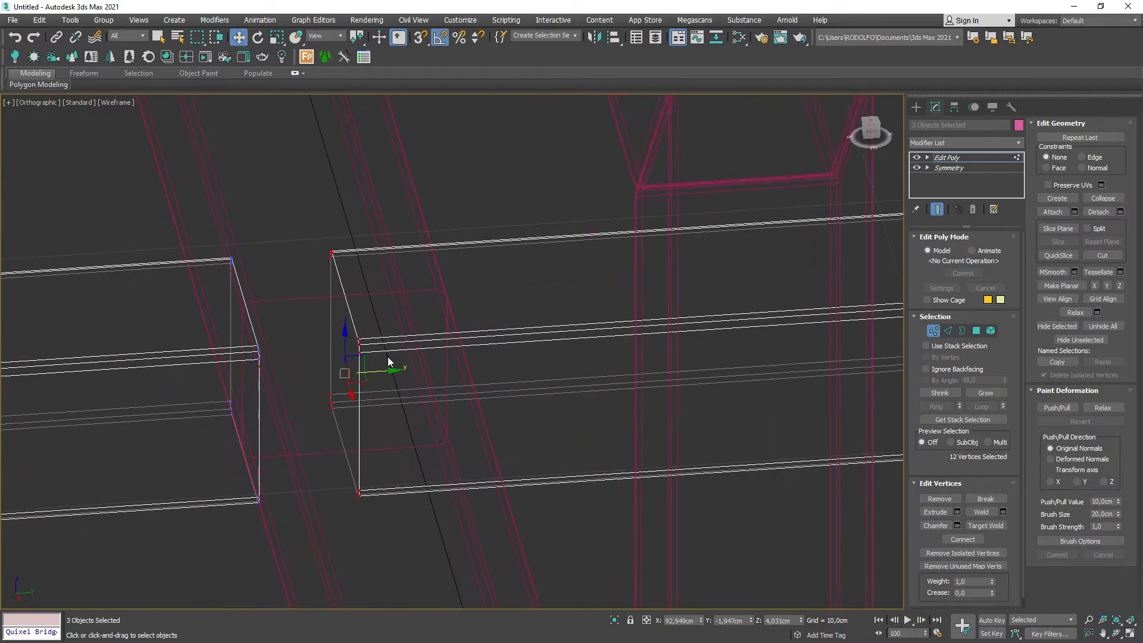
left_click_drag(384, 371, 482, 359)
key("F3")
scroll(527, 390, "down", 5)
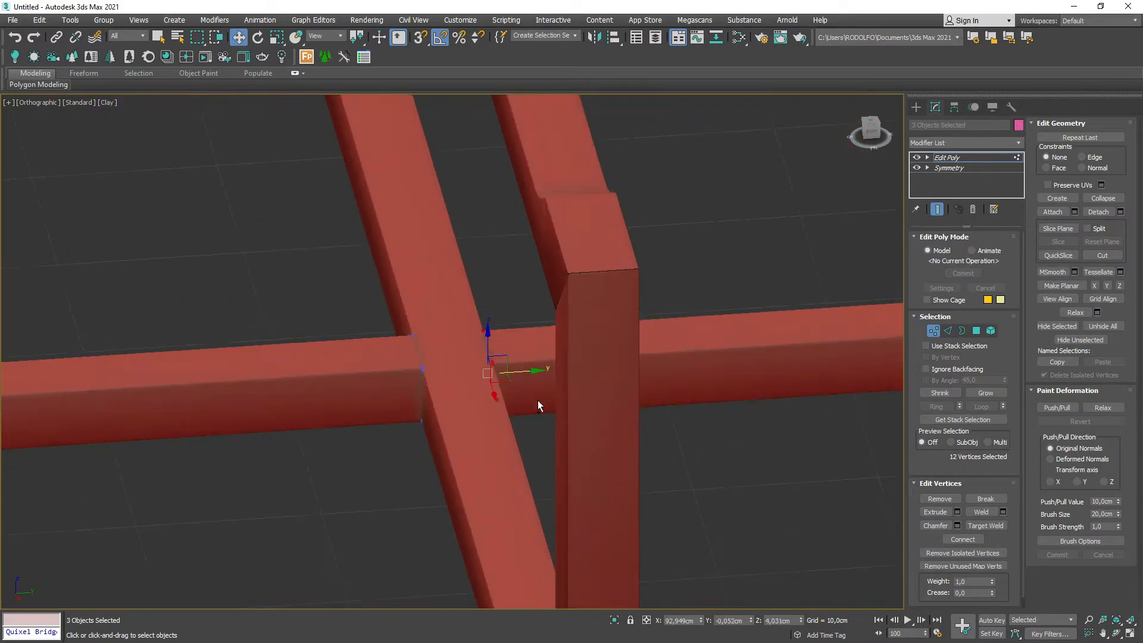
middle_click_drag(531, 396, 504, 408, "alt")
scroll(462, 380, "up", 8)
left_click_drag(587, 433, 589, 434)
scroll(442, 384, "down", 9)
key("1")
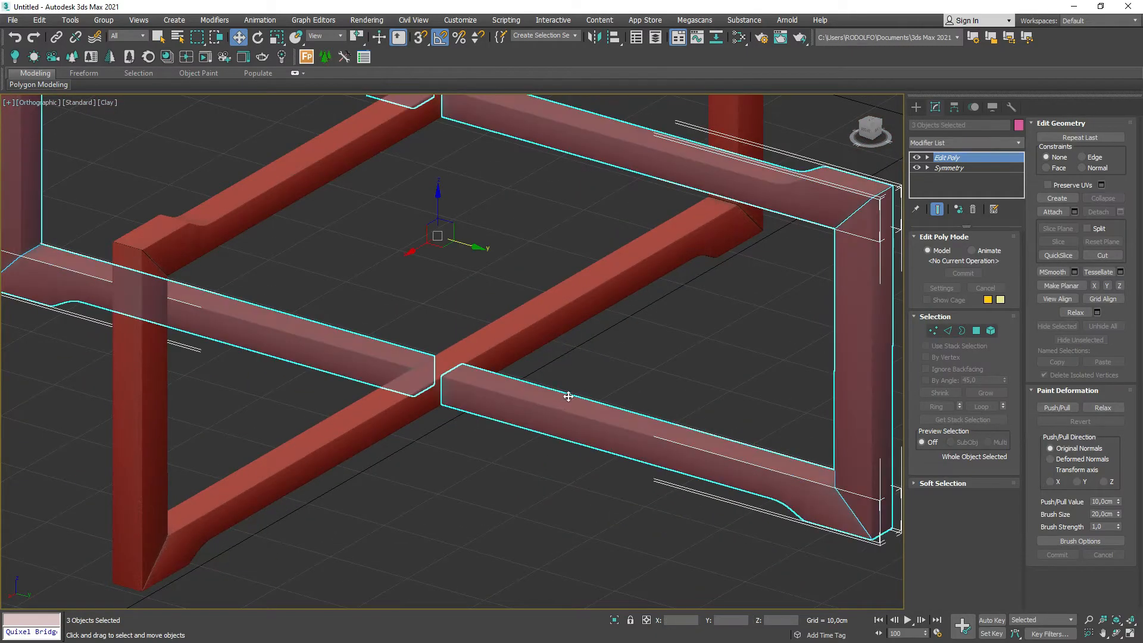
Try a TurboSmooth modifier on all six frame pieces.
scroll(600, 419, "down", 2)
middle_click_drag(600, 419, 485, 421, "alt")
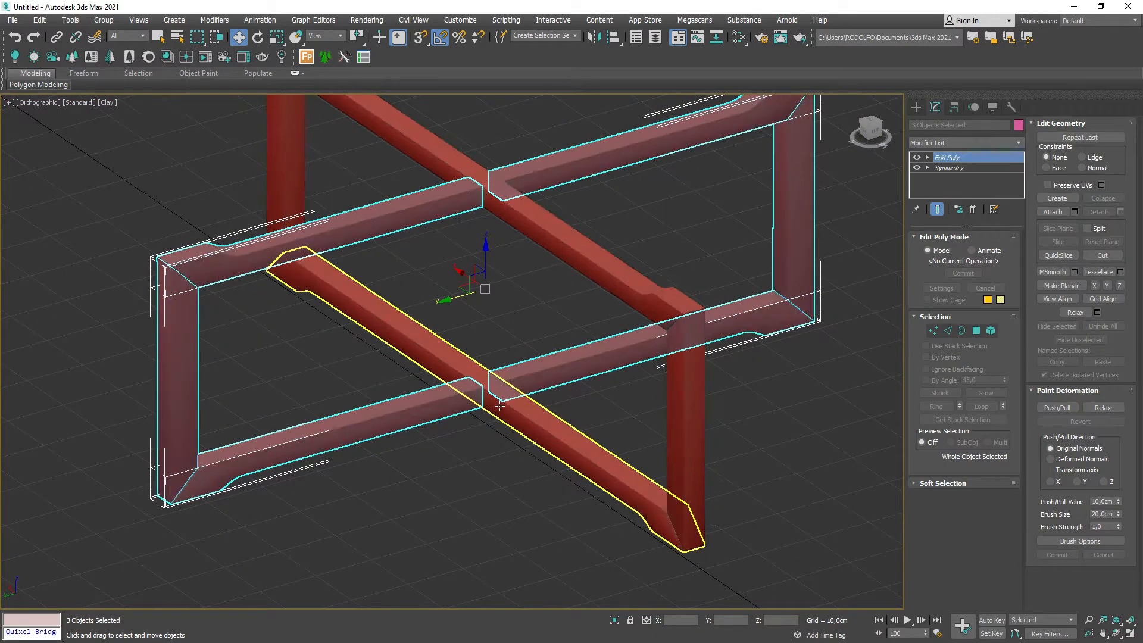
left_click(515, 303)
scroll(516, 302, "down", 5)
left_click_drag(795, 102, 661, 305)
left_click(1006, 143)
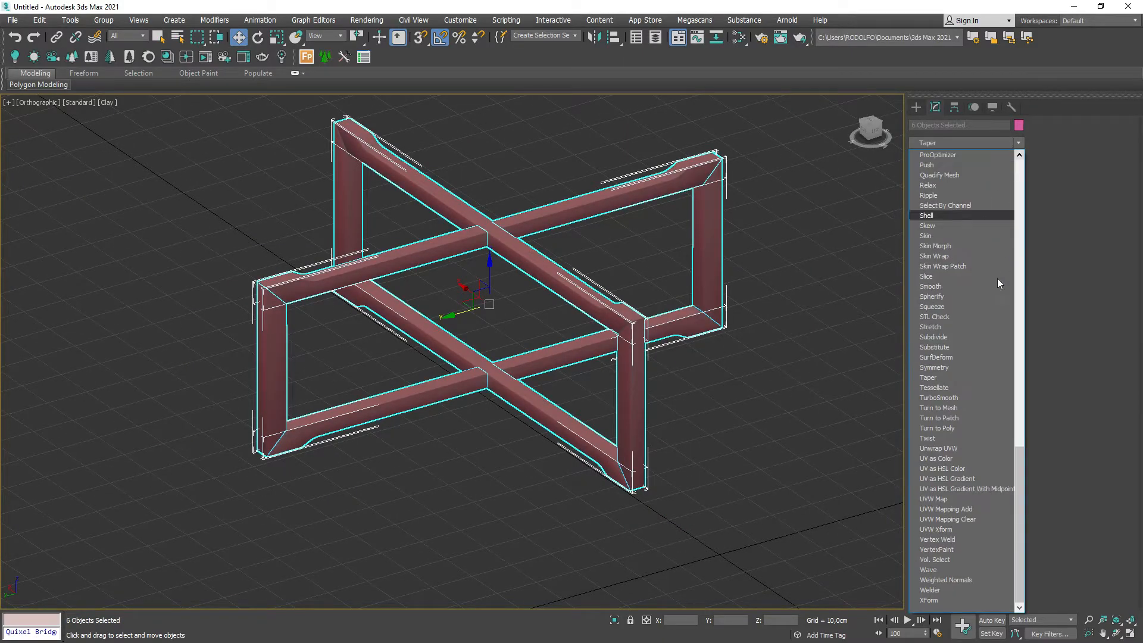
left_click(963, 396)
right_click(1003, 168)
left_click(989, 177)
From the top view, create a cylinder at the centre of the crossing, about 0.91 cm in radius and 3.11 cm high.
middle_click_drag(452, 216, 387, 214, "alt")
scroll(510, 358, "up", 5)
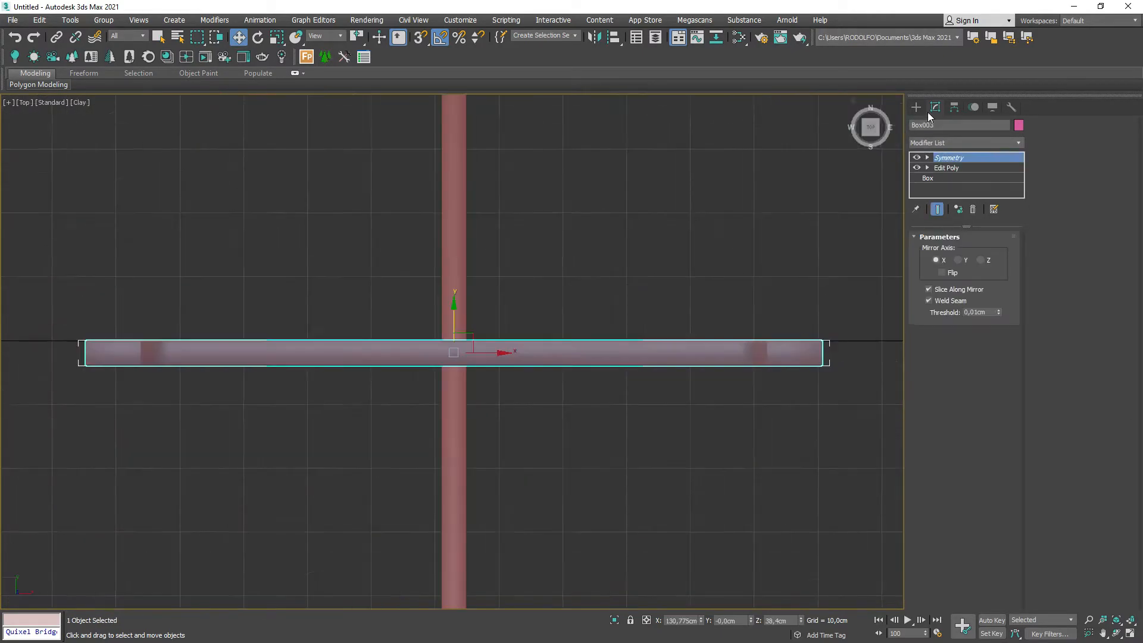
left_click(923, 112)
left_click(941, 203)
scroll(509, 345, "up", 10)
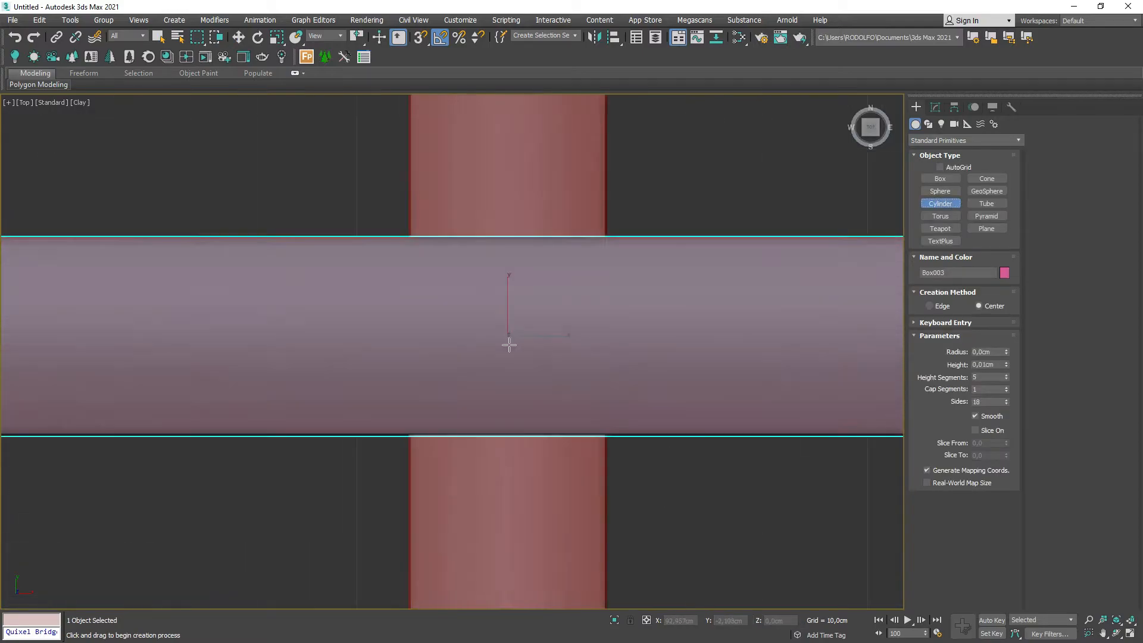
key("F3")
left_click_drag(506, 336, 551, 334)
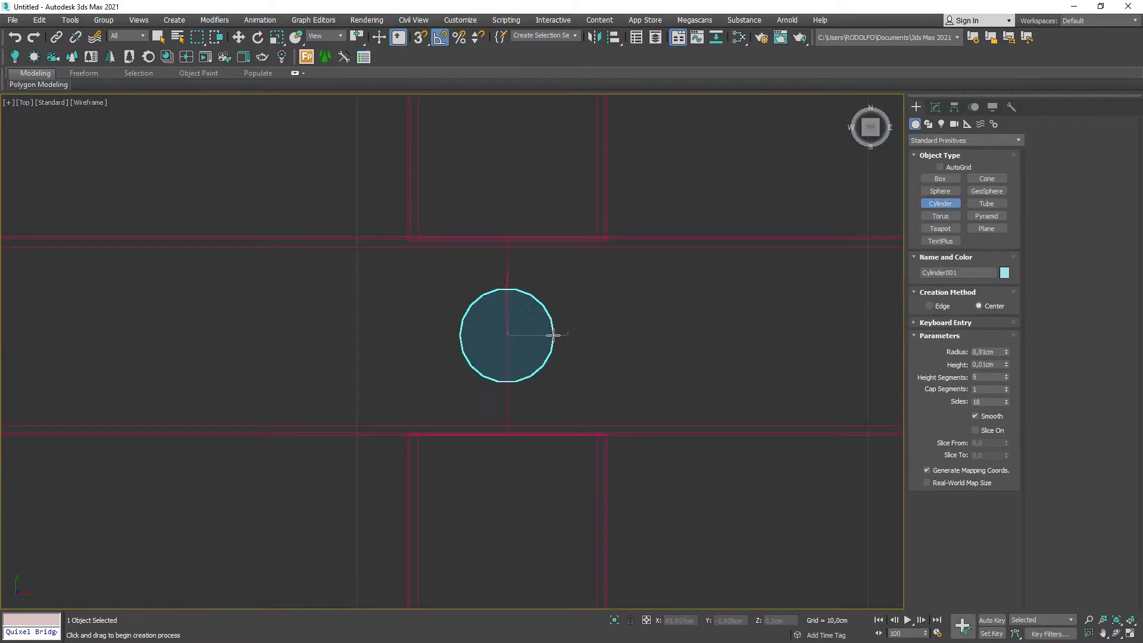
key("f")
scroll(554, 305, "down", 6)
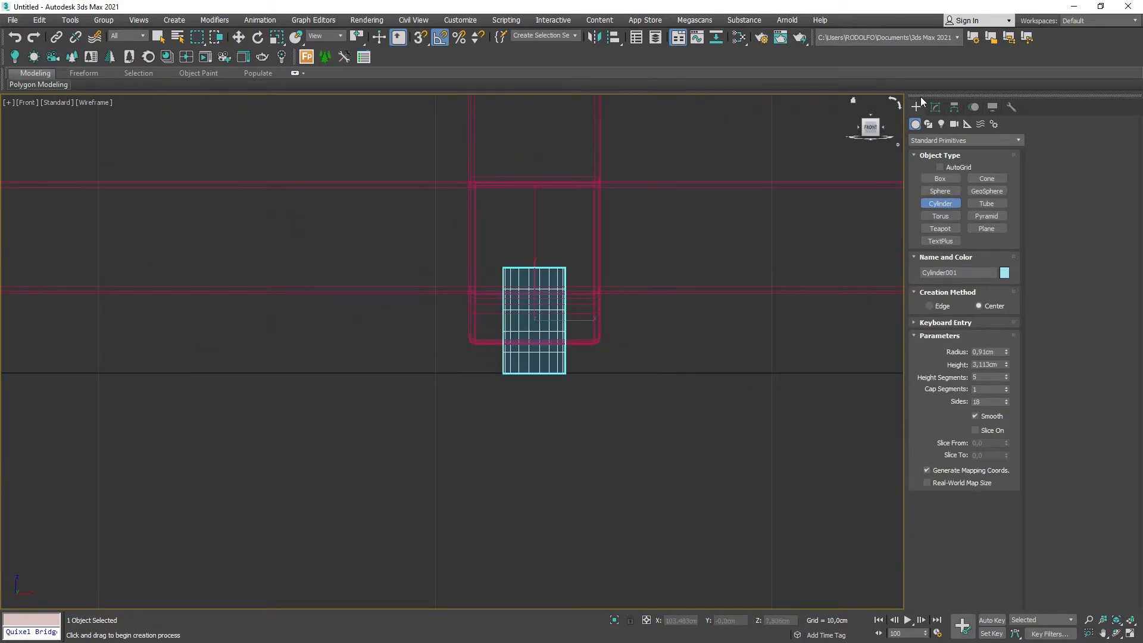
left_click(935, 107)
Raise the cylinder in the front view to a Z position of about 5.74 cm, onto the lower crossing.
middle_click_drag(546, 267, 516, 437)
scroll(516, 437, "down", 3)
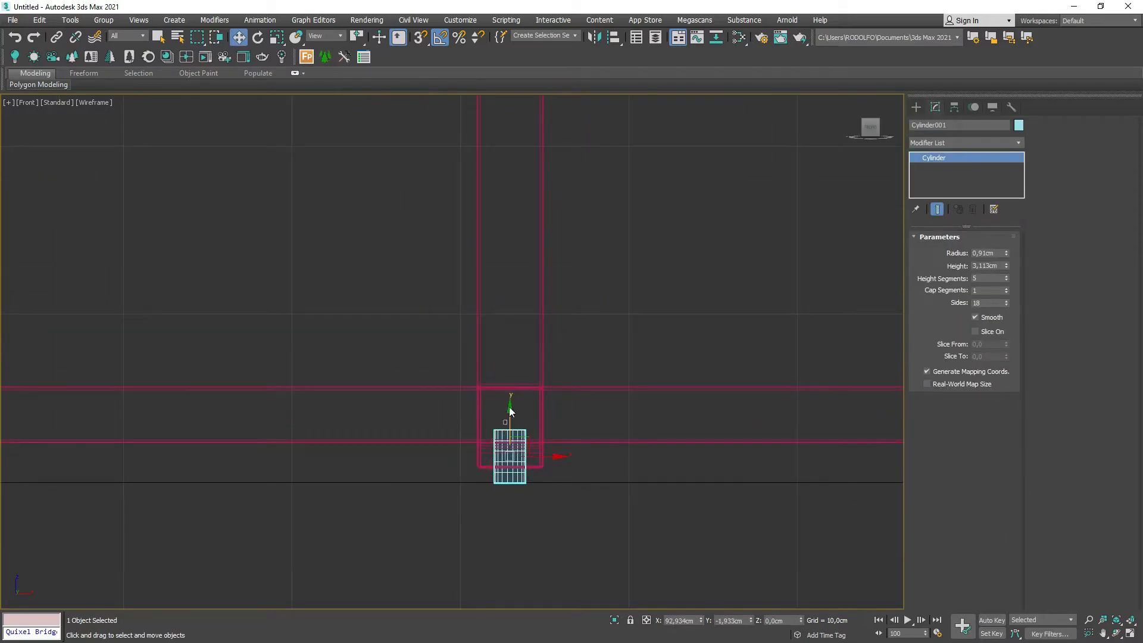
left_click_drag(509, 424, 511, 373)
left_click(515, 430)
left_click_drag(511, 421, 512, 327)
middle_click_drag(506, 333, 558, 344, "alt")
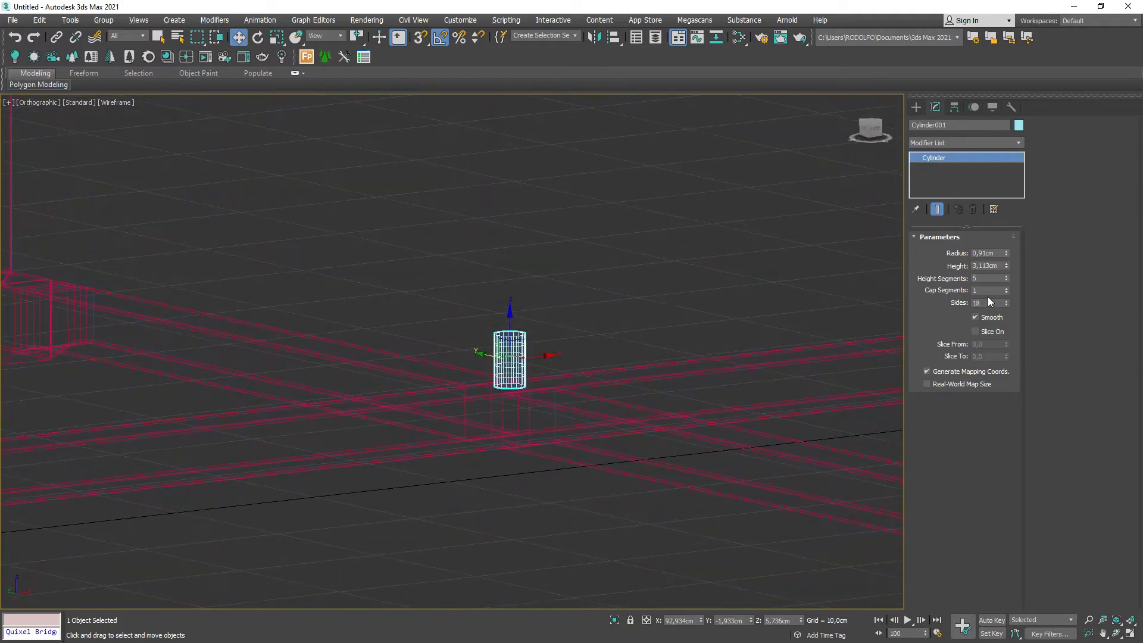
Set the post cylinder's height segments to 1.
key("F3")
right_click(1008, 278)
scroll(708, 470, "down", 5)
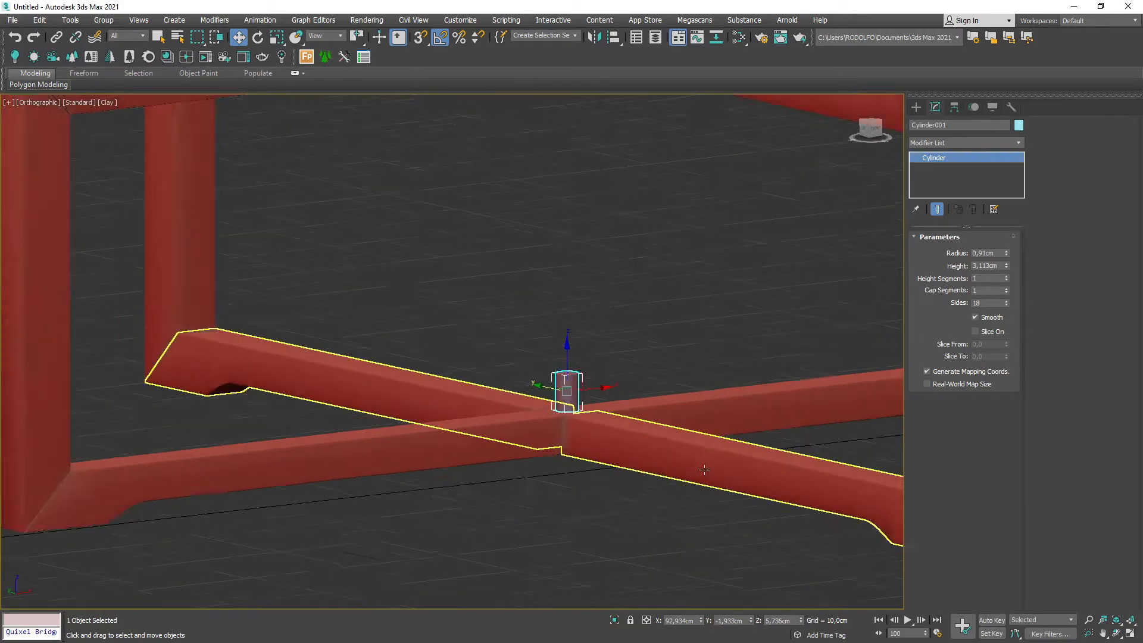
middle_click_drag(709, 470, 698, 497)
Increase the post's height to about 30.57 cm so it spans from the lower crossing to the upper one.
left_click_drag(1006, 266, 840, 460)
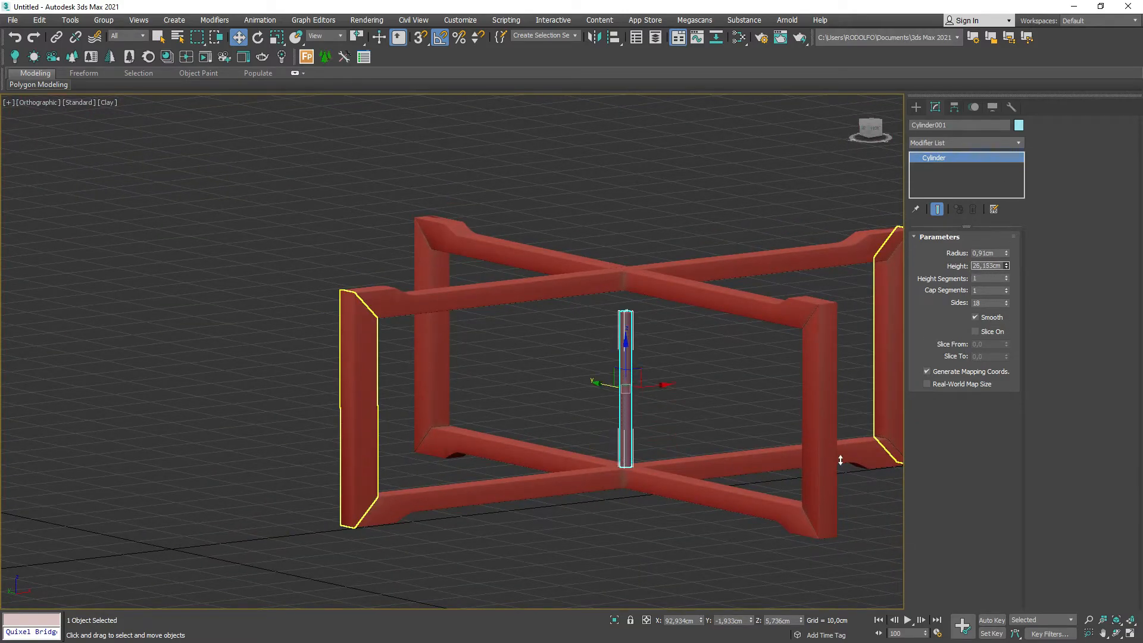
left_click_drag(837, 413, 834, 399)
key("f")
key("z")
scroll(457, 128, "up", 4)
middle_click_drag(457, 128, 503, 264)
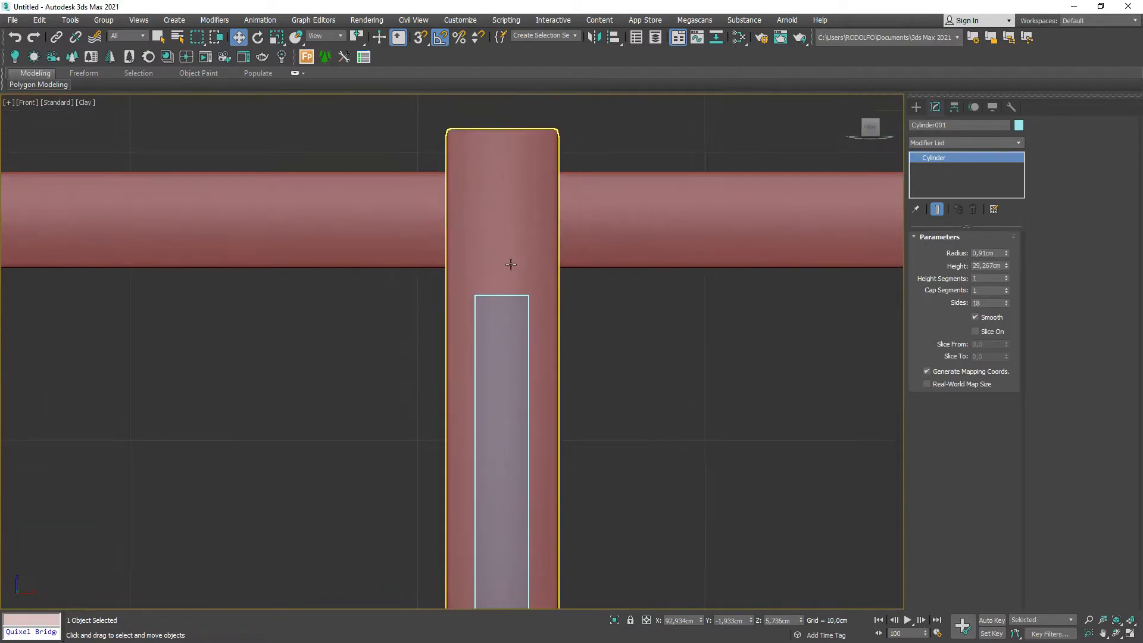
scroll(504, 263, "up", 2)
key("F3")
mouse_move(1006, 266)
left_mouse_down()
mouse_move(1008, 241)
mouse_move(1009, 268)
mouse_move(1007, 256)
left_mouse_up()
Set the post's radius to about 0.8 cm and its number of sides to 14.
scroll(473, 277, "down", 3)
mouse_move(472, 278)
middle_mouse_down("alt")
mouse_move(494, 360)
mouse_move(513, 363)
middle_mouse_up("alt")
key("F3")
key("z")
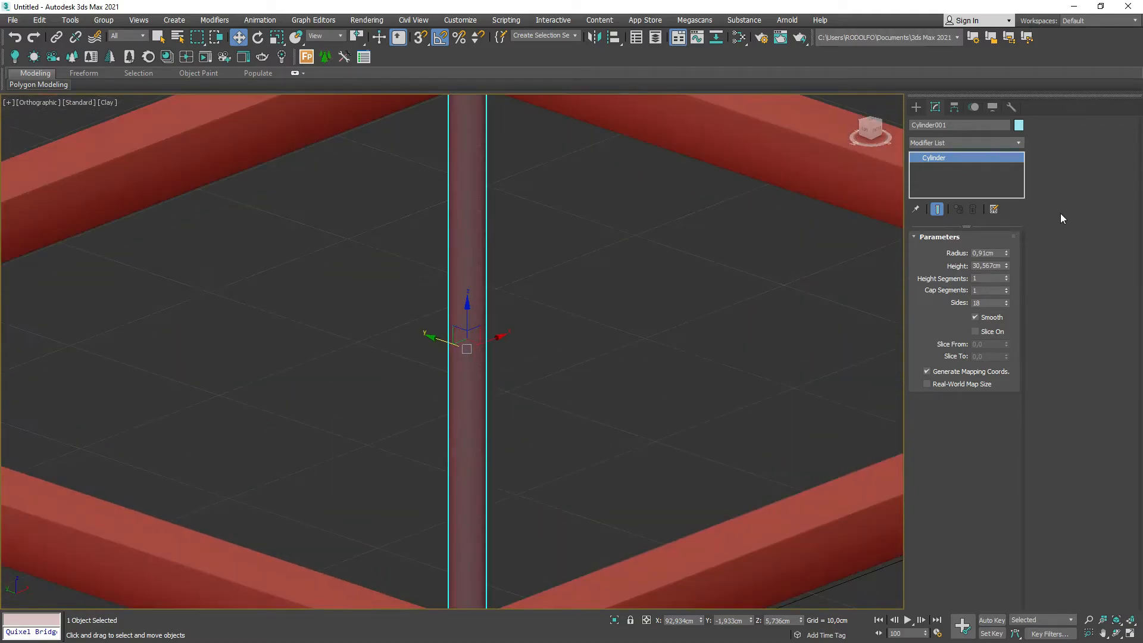
left_click_drag(1006, 254, 1006, 269)
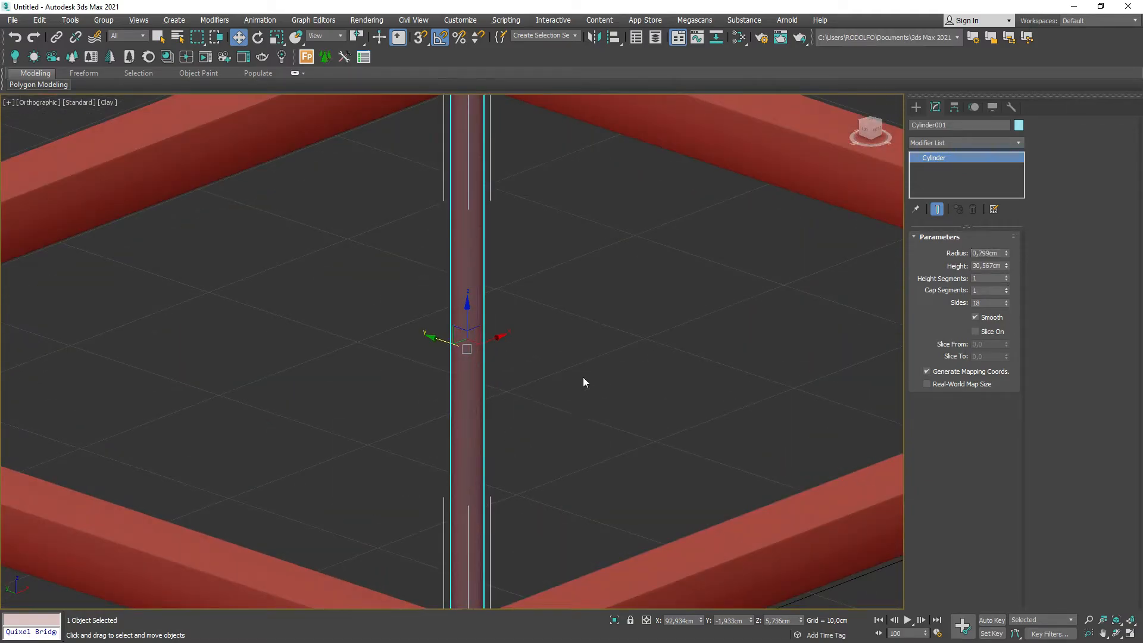
scroll(599, 378, "down", 3)
scroll(520, 504, "up", 5)
key("F4")
middle_click_drag(562, 461, 516, 262)
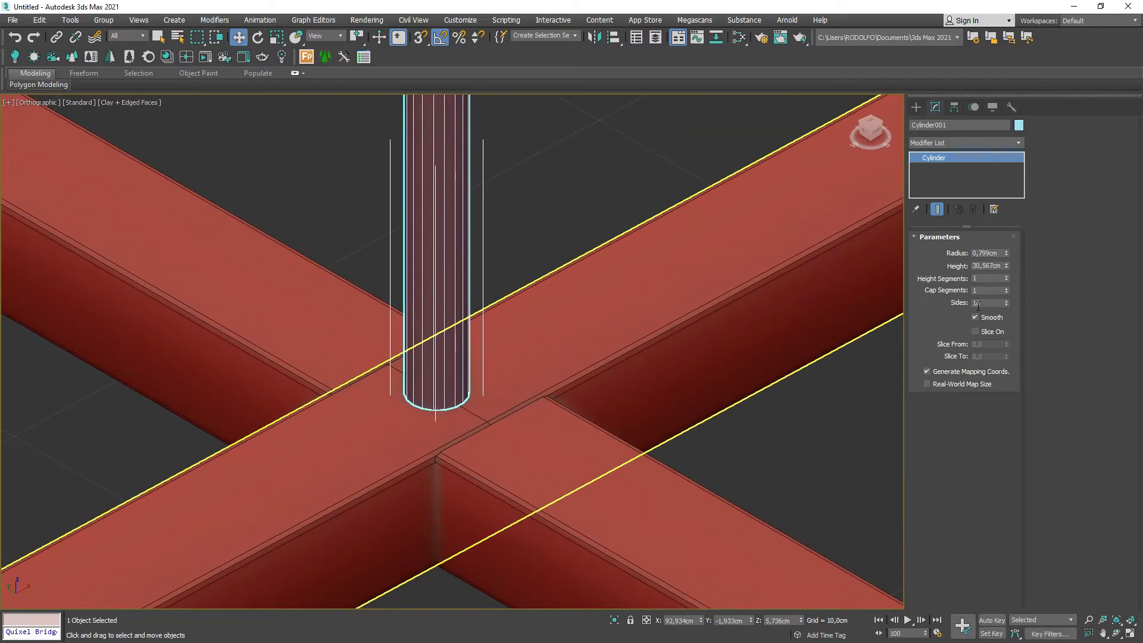
type("14")
key("Return")
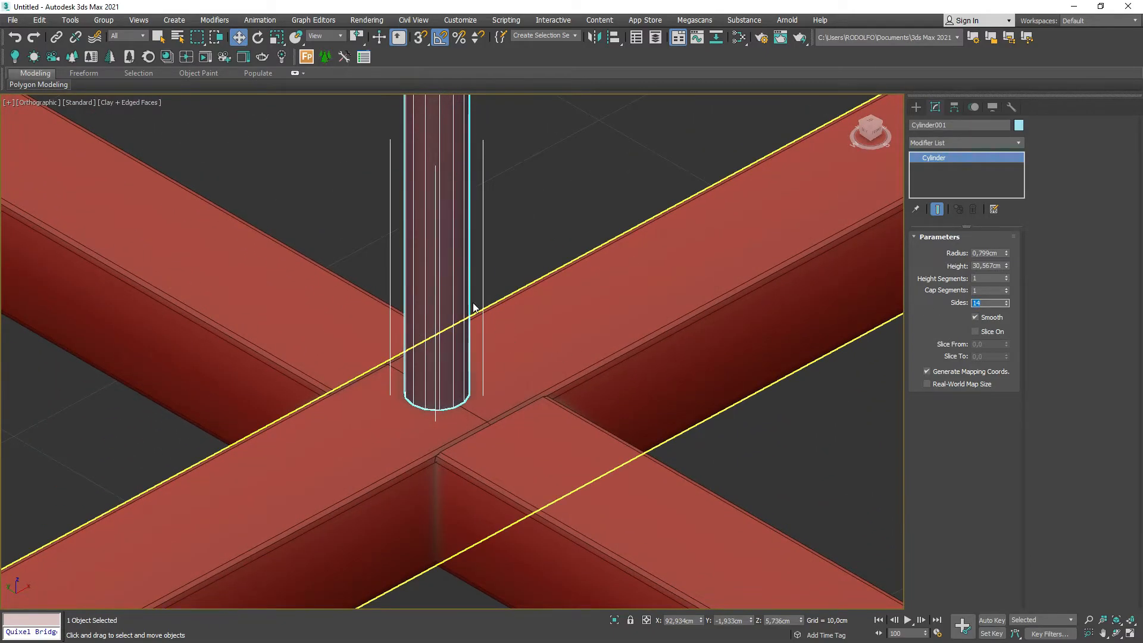
scroll(564, 420, "down", 5)
middle_click_drag(566, 421, 554, 427, "alt")
left_click(588, 358)
scroll(588, 358, "down", 5)
mouse_move(590, 359)
middle_mouse_down("alt")
mouse_move(587, 369)
mouse_move(596, 362)
middle_mouse_up("alt")
key("t")
key("z")
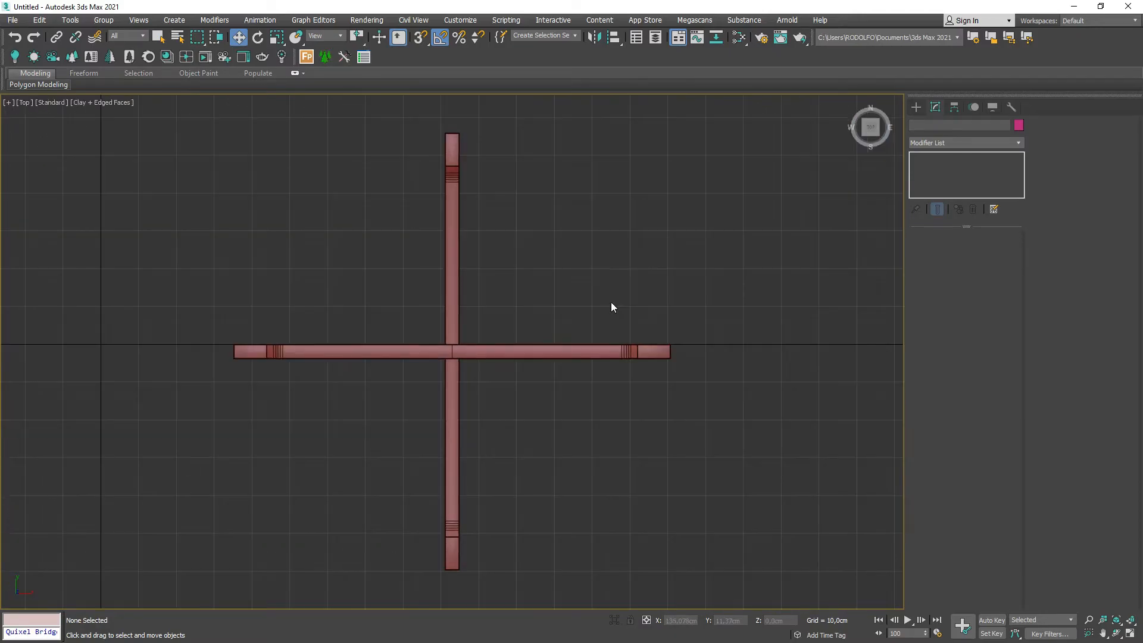
scroll(465, 362, "up", 10)
left_click(917, 106)
middle_click_drag(760, 224, 726, 202)
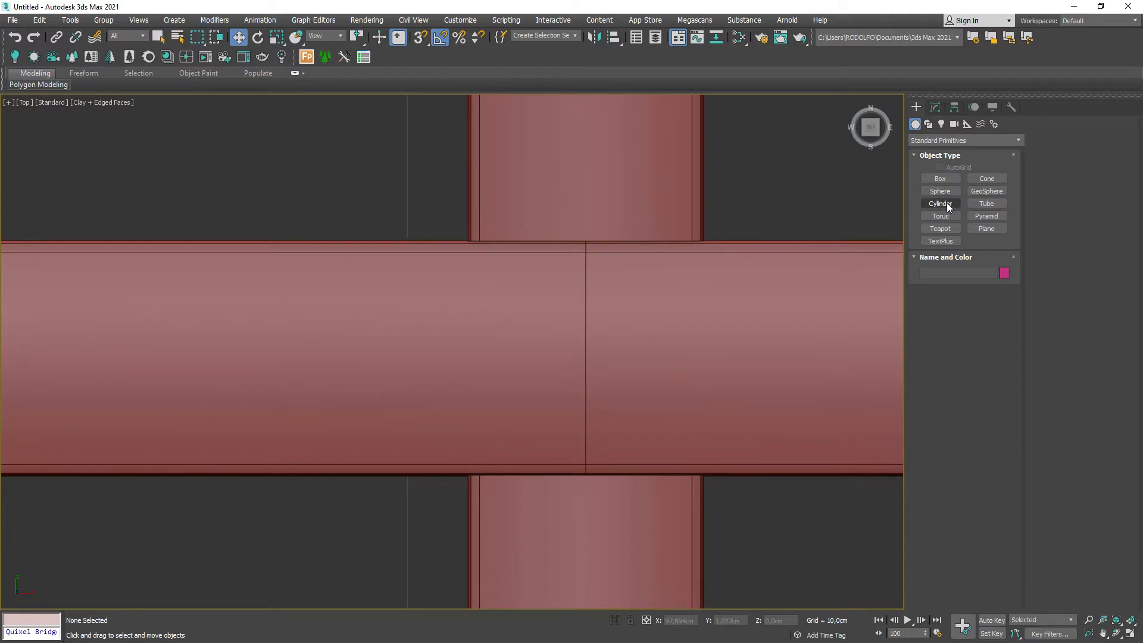
left_click(941, 203)
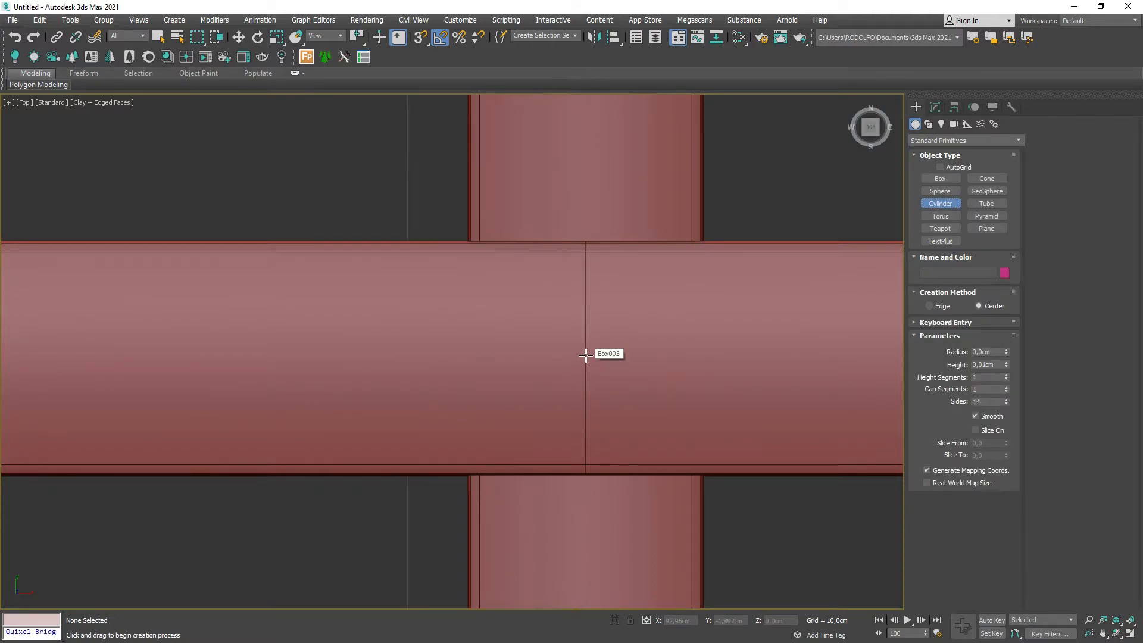
key("F3")
key("w")
From the top view, create a cylinder centred on the post, about 49 cm in radius and 2.8 cm high.
left_click(624, 325)
key("f")
key("z")
scroll(531, 360, "down", 5)
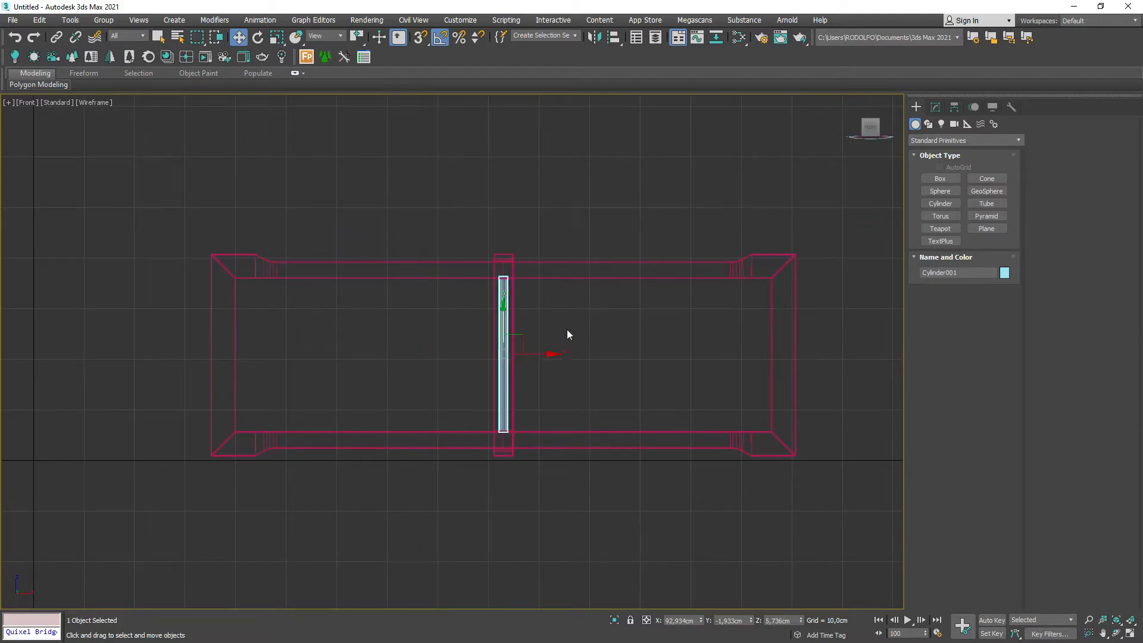
scroll(567, 330, "down", 2)
middle_click_drag(552, 329, 595, 348, "alt")
key("t")
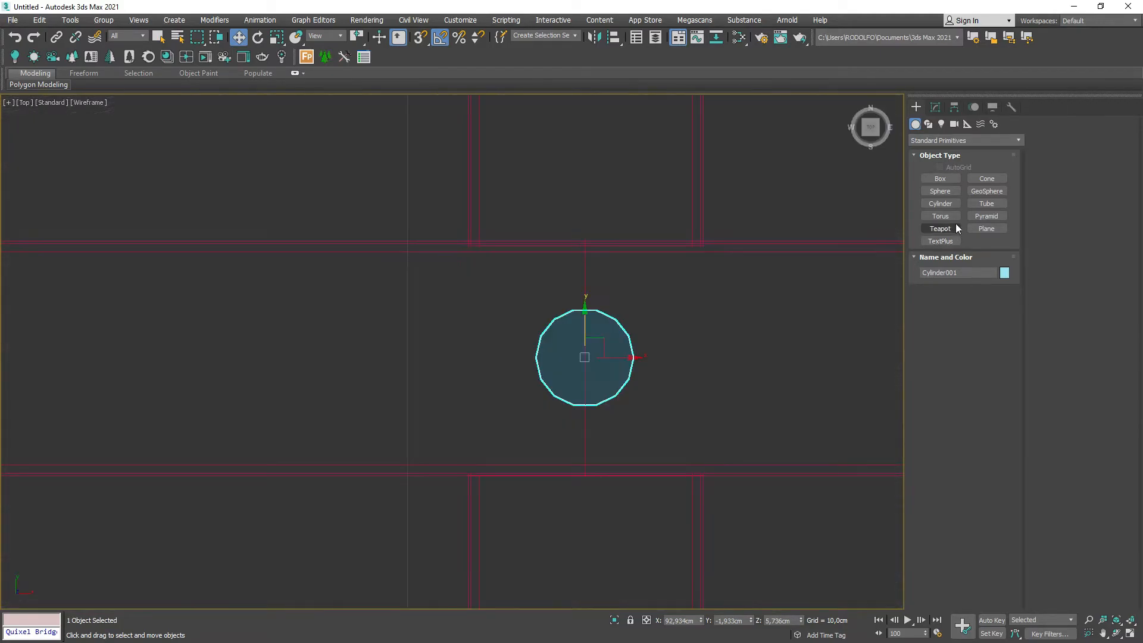
key("z")
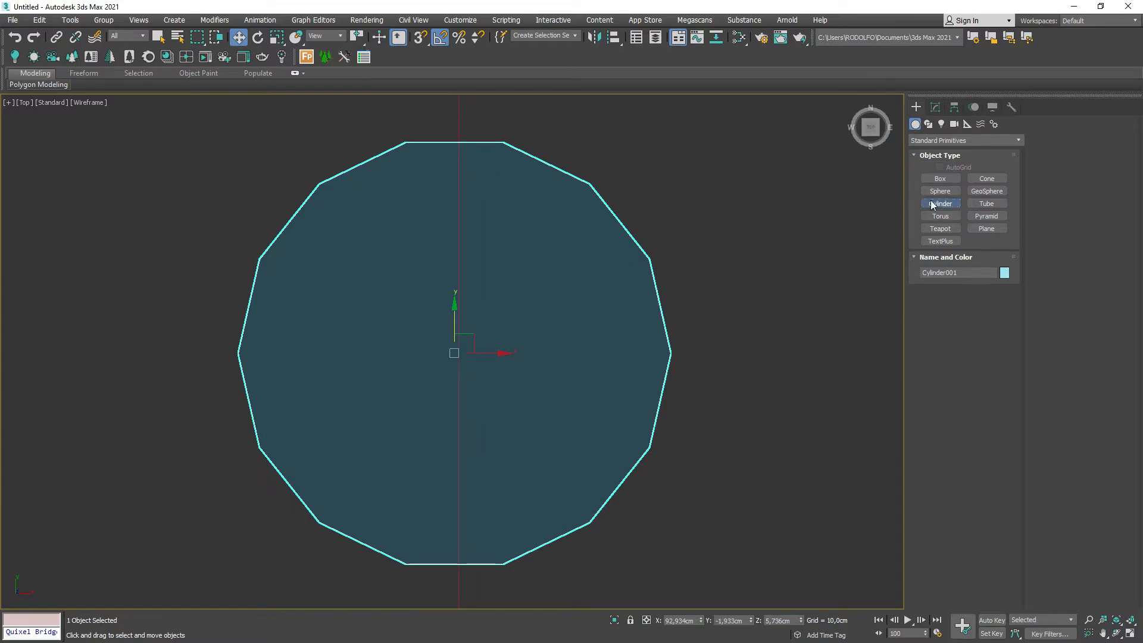
left_click(933, 205)
left_click_drag(454, 353, 840, 356)
scroll(740, 362, "down", 8)
scroll(653, 354, "down", 5)
left_click_drag(860, 357, 863, 357)
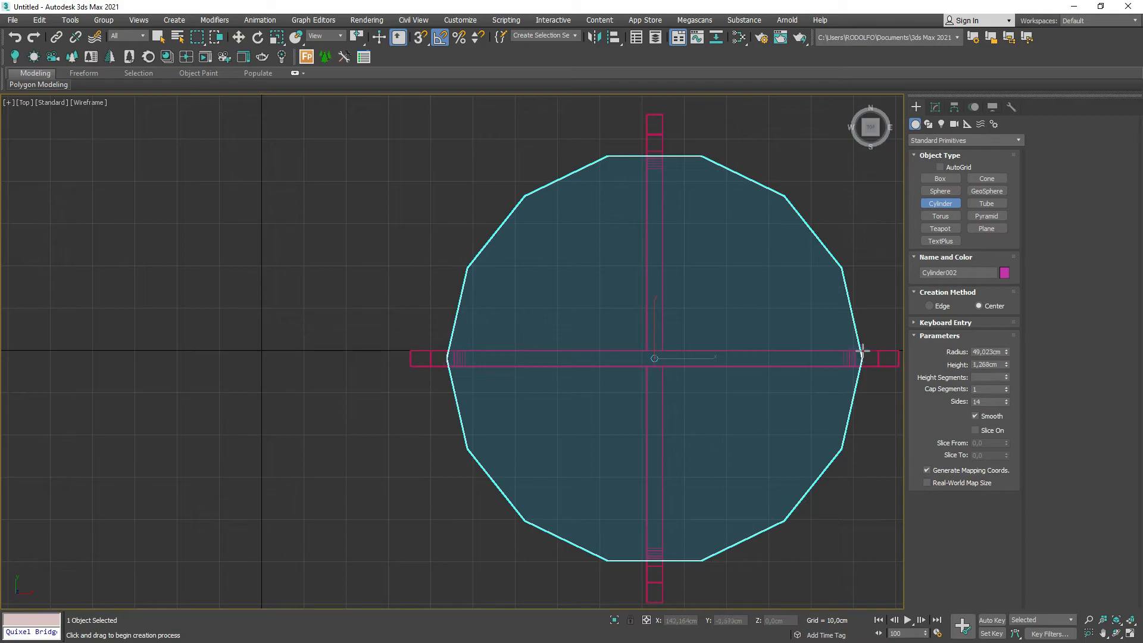
left_click(863, 345)
Raise the large cylinder in the front view to a Z position of about 40.77 cm, onto the top of the frames.
key("f")
key("z")
key("F3")
scroll(417, 405, "down", 3)
key("w")
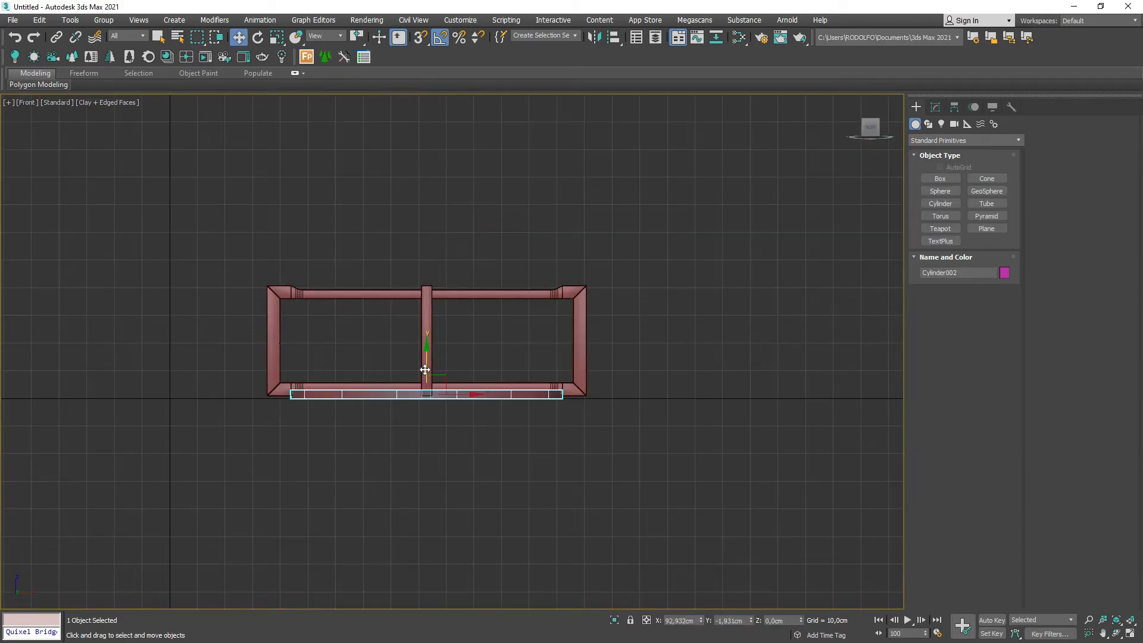
left_click_drag(423, 366, 424, 258)
scroll(287, 290, "up", 5)
scroll(288, 291, "up", 5)
left_click_drag(338, 306, 359, 314)
Set the tabletop's radius to about 49.95 cm and height to 0.93 cm, and raise it slightly to Z 40.83 cm.
left_click(935, 107)
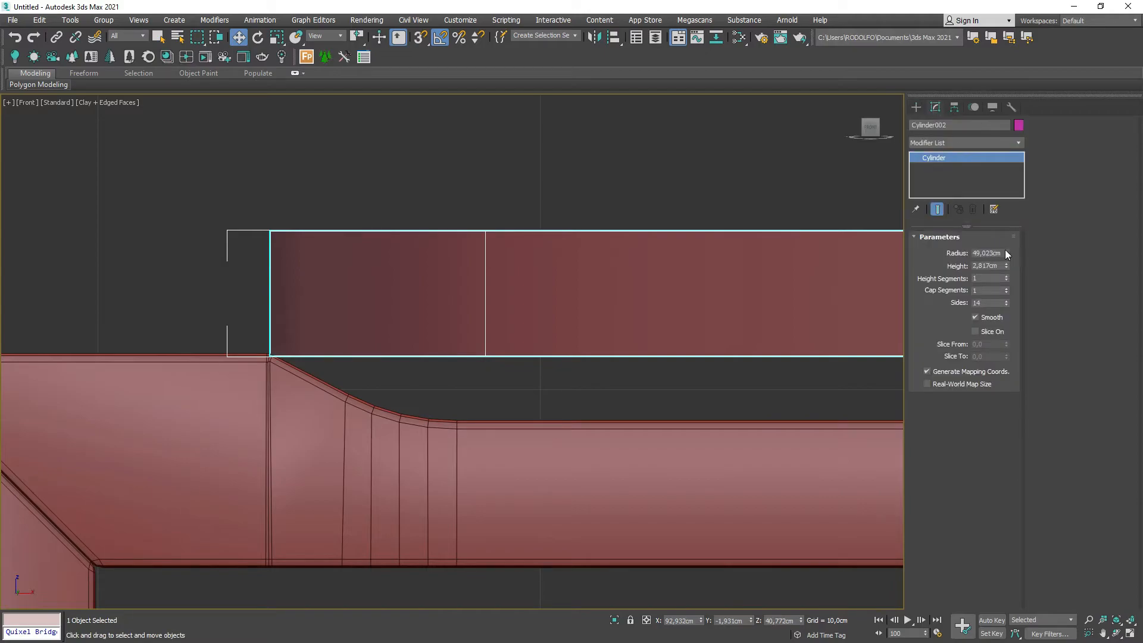
left_click_drag(1008, 266, 1009, 305)
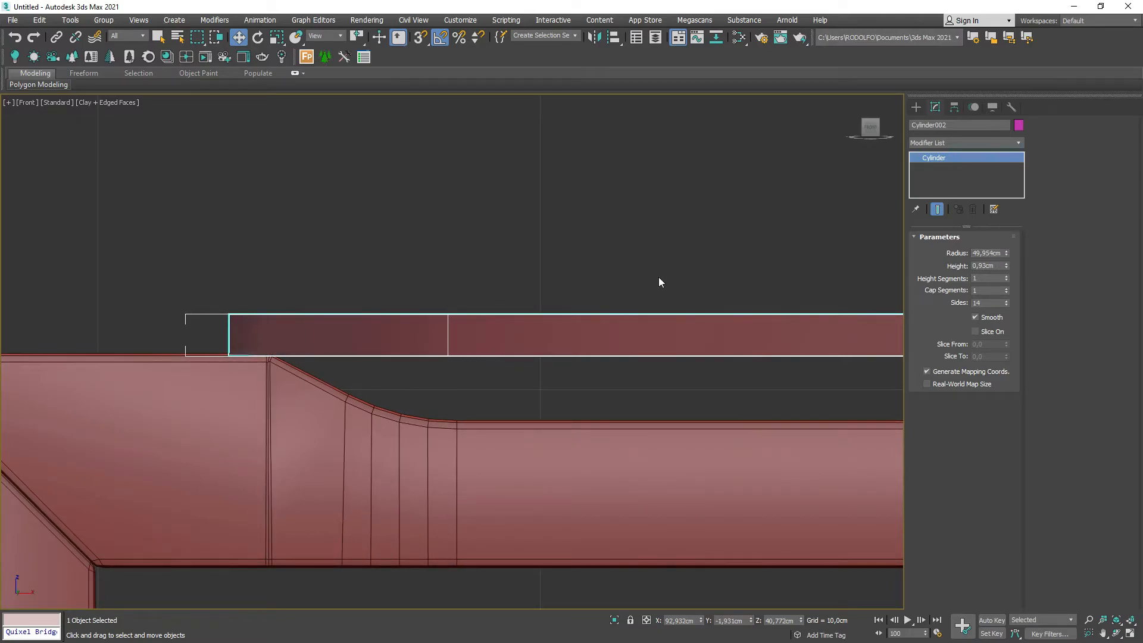
scroll(262, 339, "up", 6)
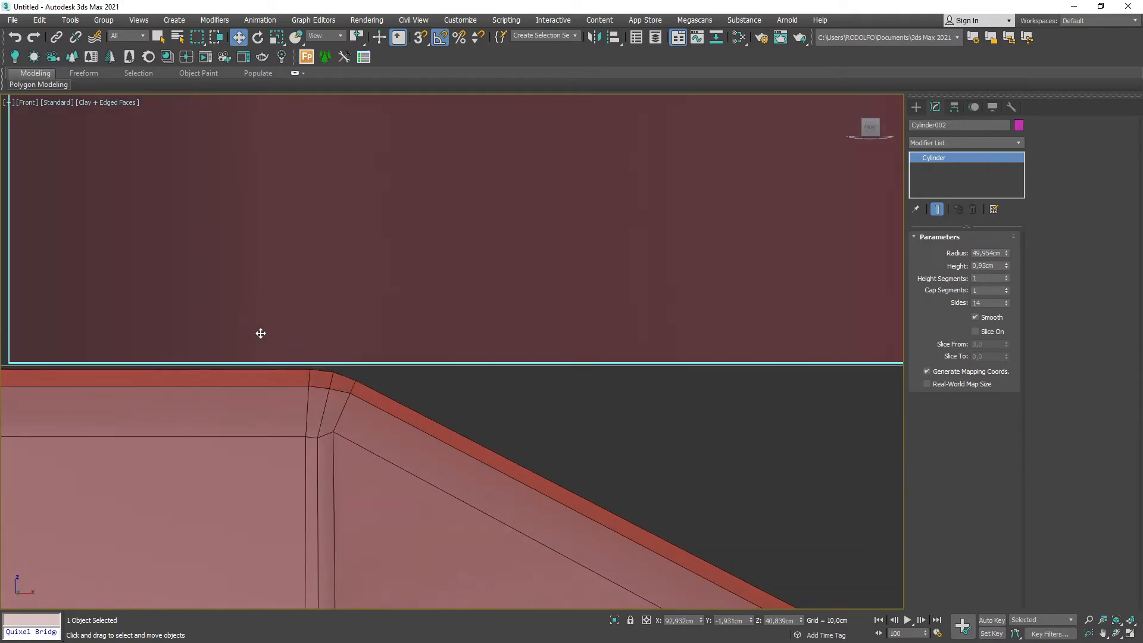
scroll(358, 352, "down", 6)
Give the round tabletop 32 sides and 2 cap segments.
middle_click_drag(359, 352, 457, 393, "alt")
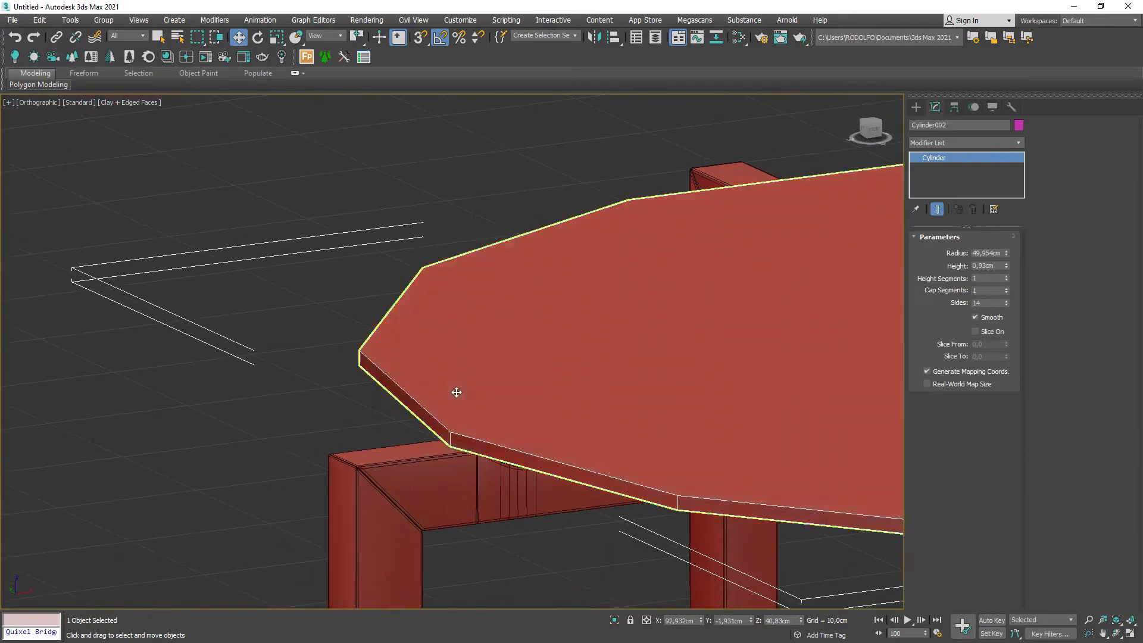
type("32")
key("Return")
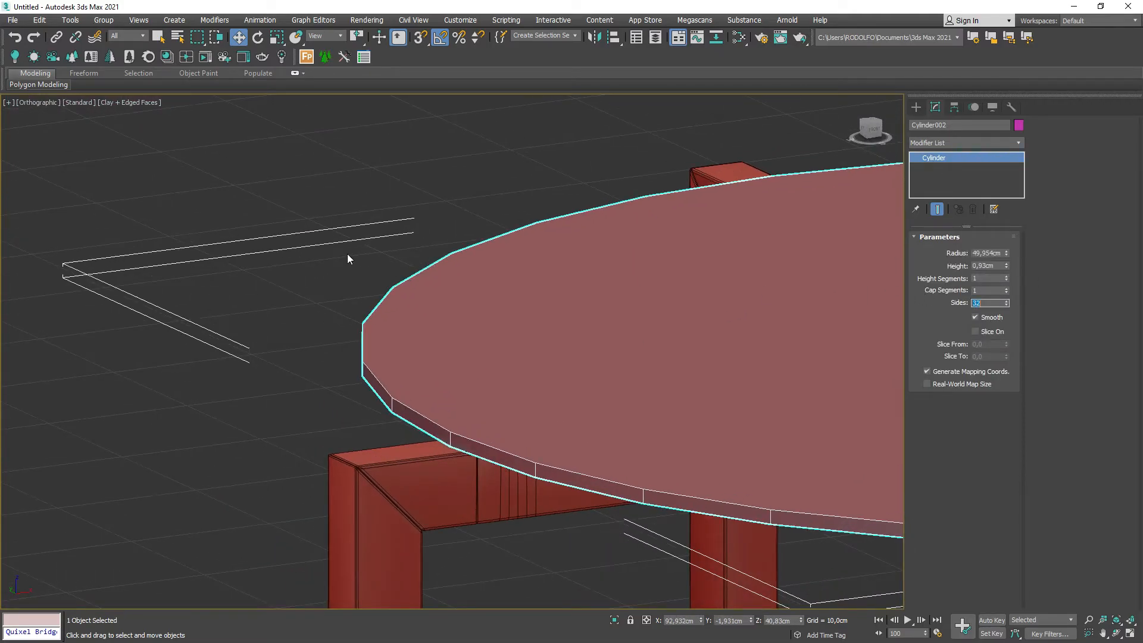
scroll(398, 298, "down", 6)
scroll(522, 362, "up", 3)
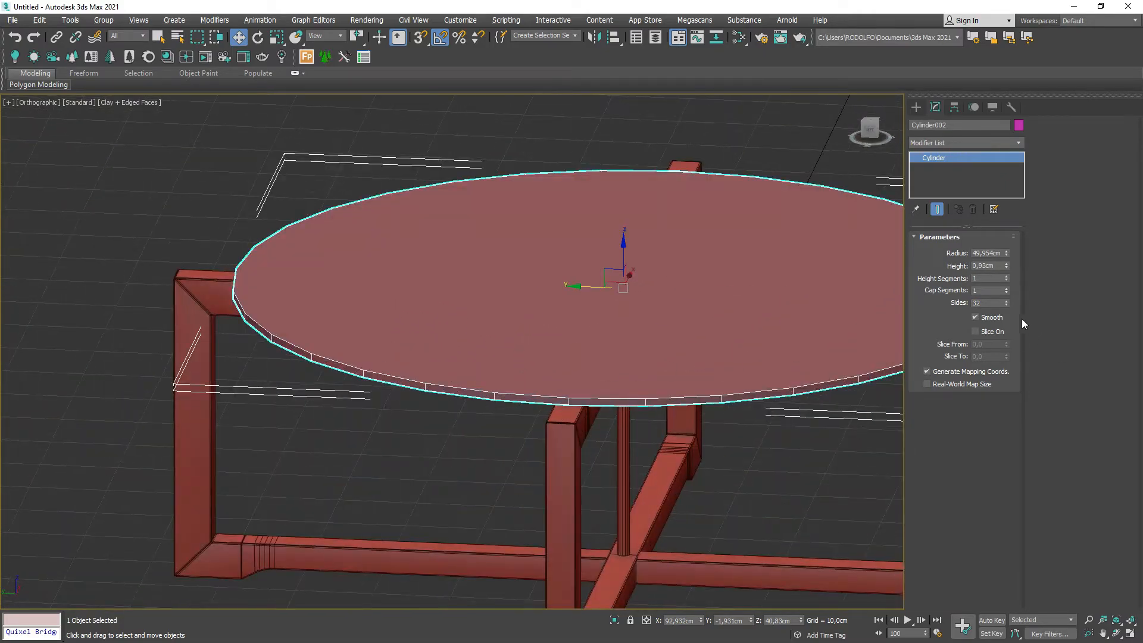
left_click(1006, 288)
scroll(548, 429, "up", 3)
scroll(541, 419, "down", 5)
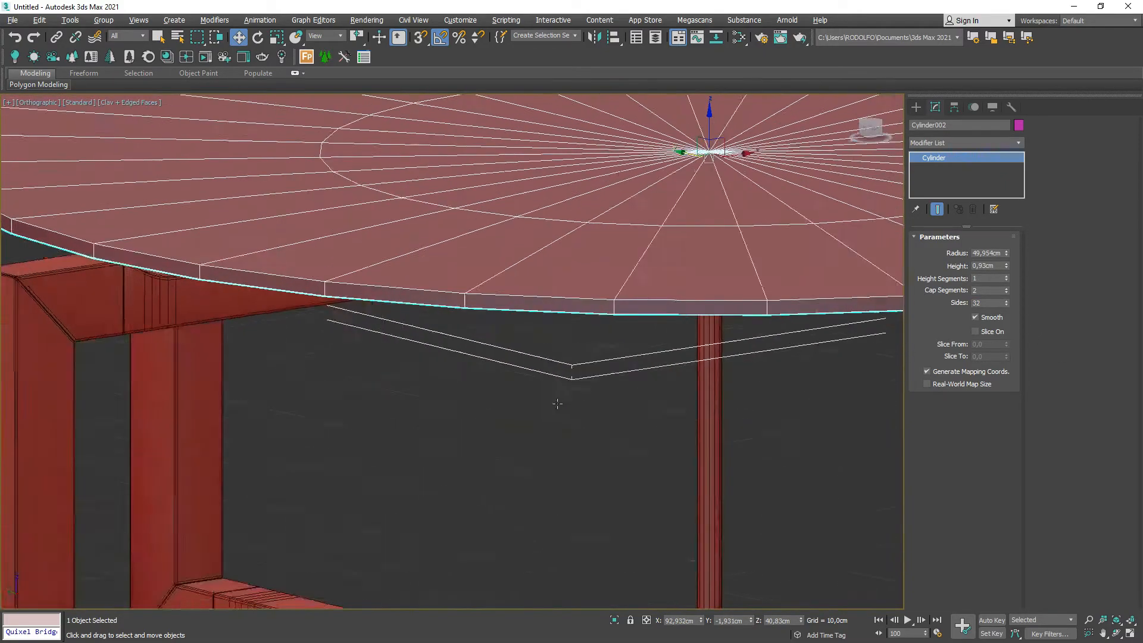
Add an Edit Poly modifier to the central post and enter vertex editing.
middle_click_drag(541, 419, 518, 420, "alt")
scroll(548, 347, "up", 3)
scroll(546, 343, "down", 3)
middle_click_drag(546, 343, 554, 374, "alt")
scroll(538, 360, "up", 5)
scroll(532, 362, "down", 4)
left_click(541, 372)
scroll(544, 335, "up", 2)
left_click(1020, 141)
key("e")
left_click(951, 187)
key("1")
Delete the cap polygons at the post's upper and lower ends, leaving the side polygons.
left_click_drag(602, 324, 499, 390)
scroll(542, 373, "up", 4)
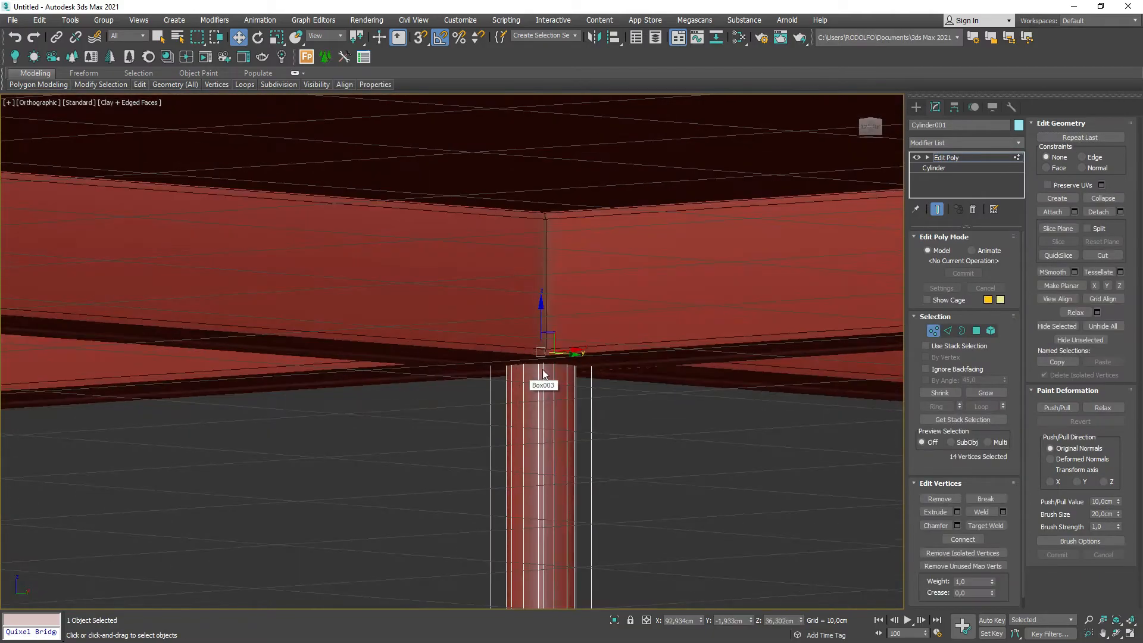
key("F3")
key("4")
left_click_drag(636, 304, 508, 393)
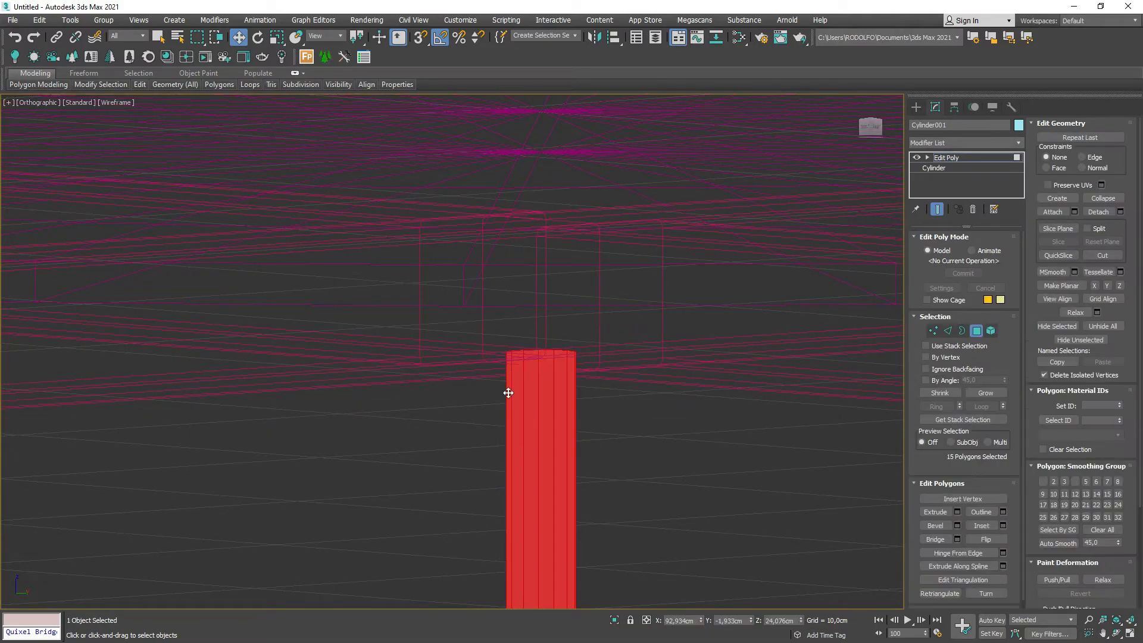
left_click_drag(689, 467, 283, 487, "alt")
middle_click_drag(474, 475, 483, 381)
scroll(482, 381, "down", 5)
middle_click_drag(563, 586, 566, 287)
left_click_drag(551, 327, 479, 344)
left_click_drag(573, 201, 451, 315, "alt")
scroll(494, 359, "up", 10)
key("Delete")
Extend the post's upper open border upward in short steps in the front view, scaling it in and out to form a narrow groove.
scroll(532, 393, "down", 11)
middle_click_drag(532, 393, 564, 462)
scroll(563, 462, "down", 3)
scroll(580, 284, "up", 10)
key("3")
left_click(511, 329)
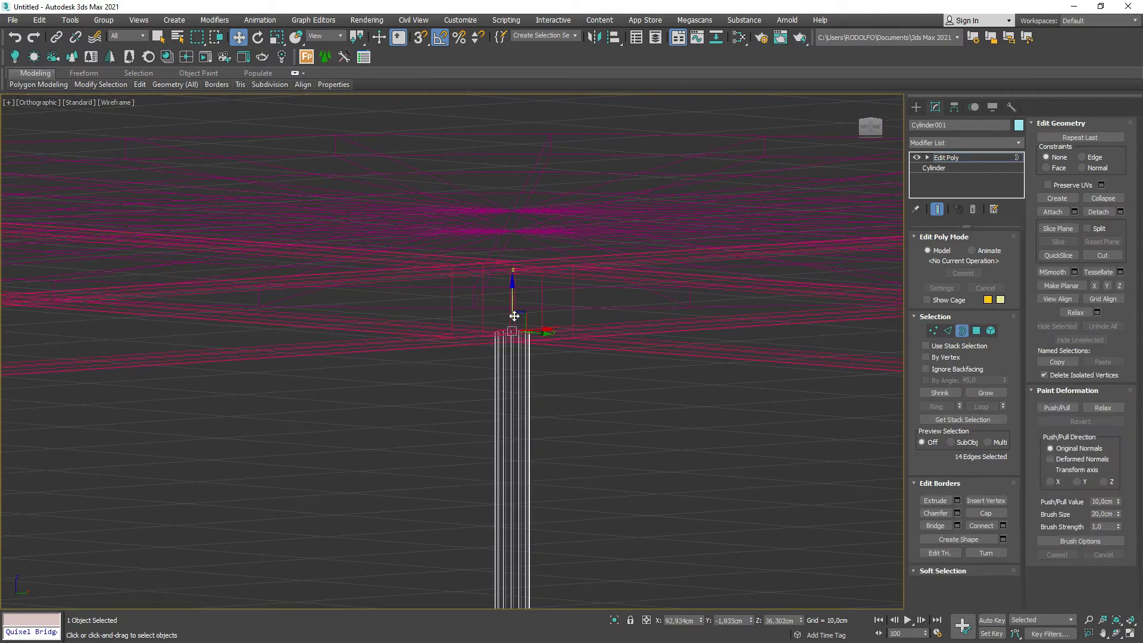
middle_click_drag(510, 314, 504, 330)
key("f")
scroll(541, 332, "up", 8)
scroll(581, 337, "down", 5)
scroll(582, 369, "up", 4)
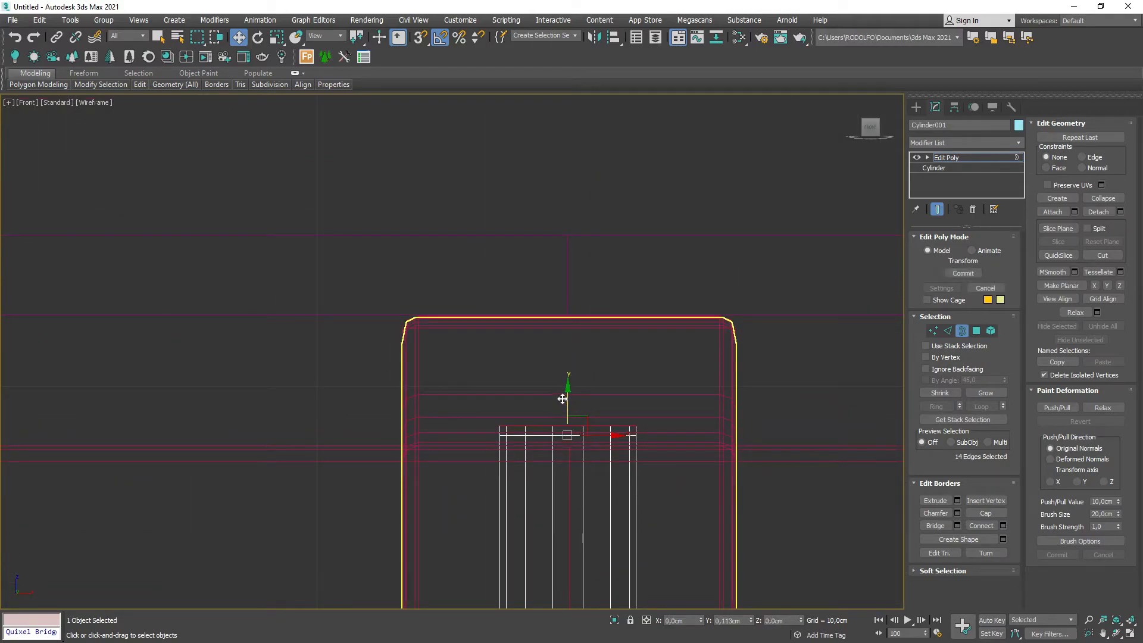
scroll(564, 420, "up", 3)
key("r")
key("w")
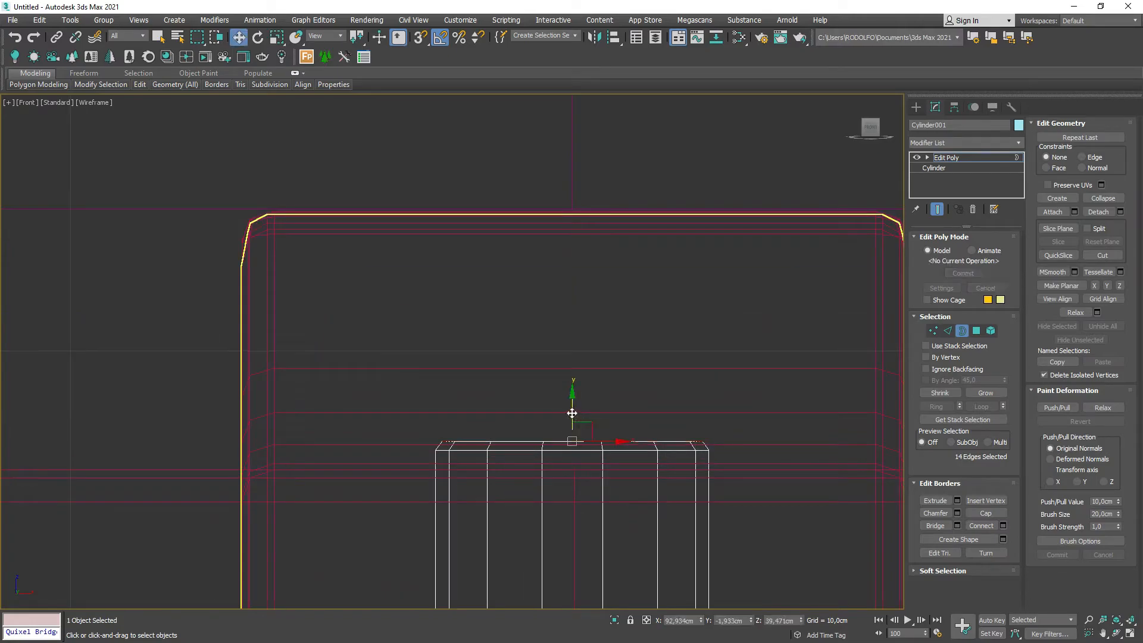
key("r")
Extend the border up to the top of the upper crossing and finish it with a bevelled rim scaled inward to about 91%.
key("w")
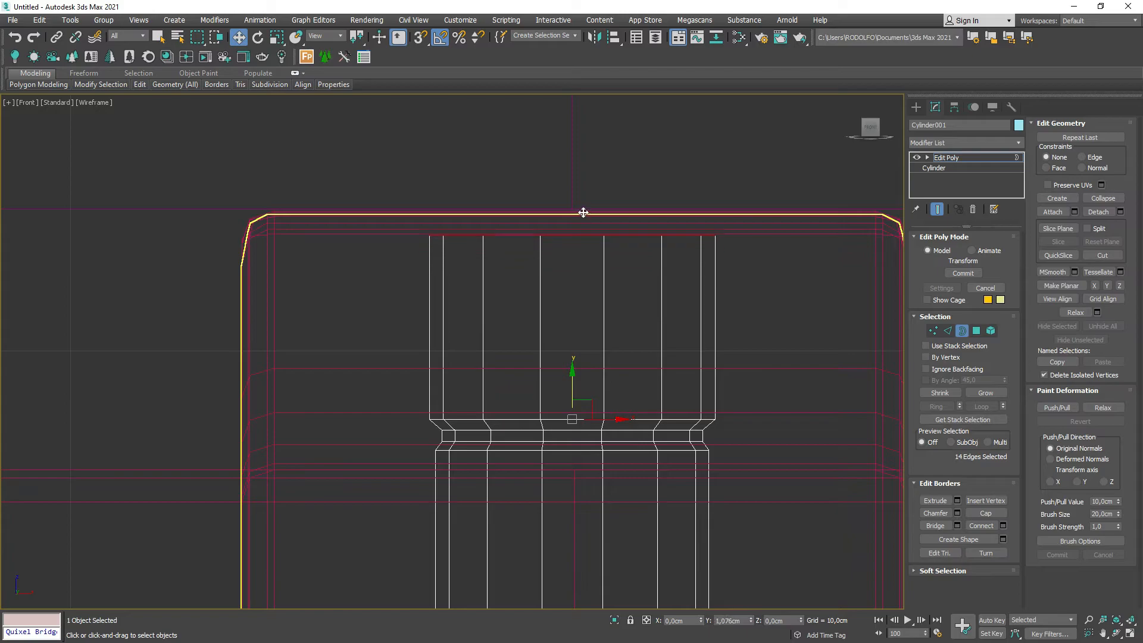
middle_click_drag(543, 322, 534, 357)
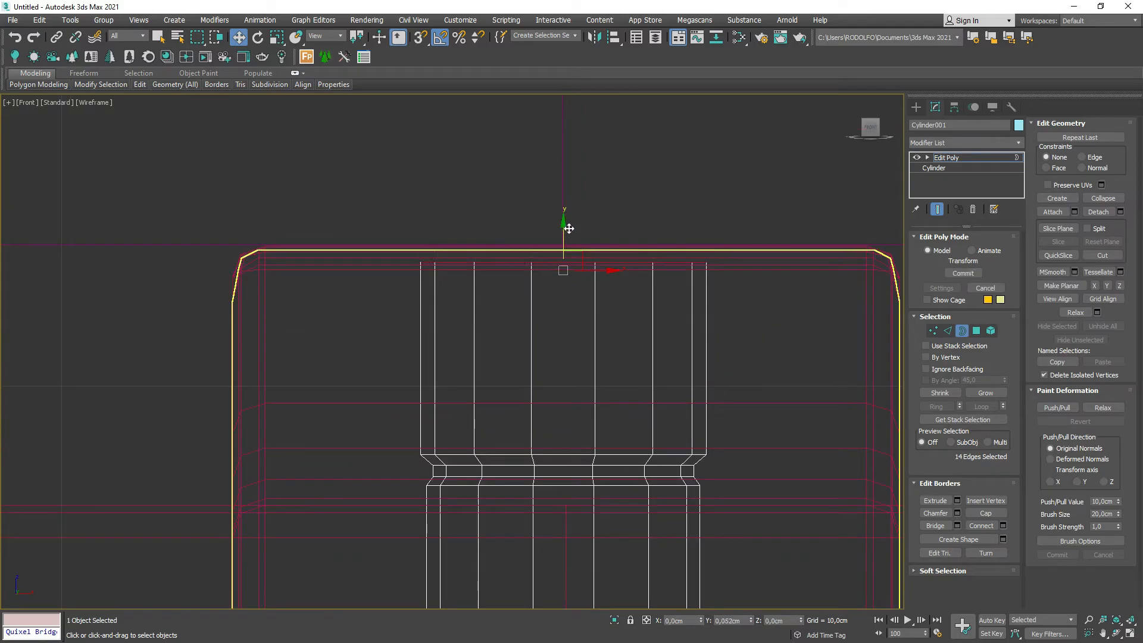
key("r")
scroll(566, 241, "up", 4)
left_click_drag(562, 258, 560, 239)
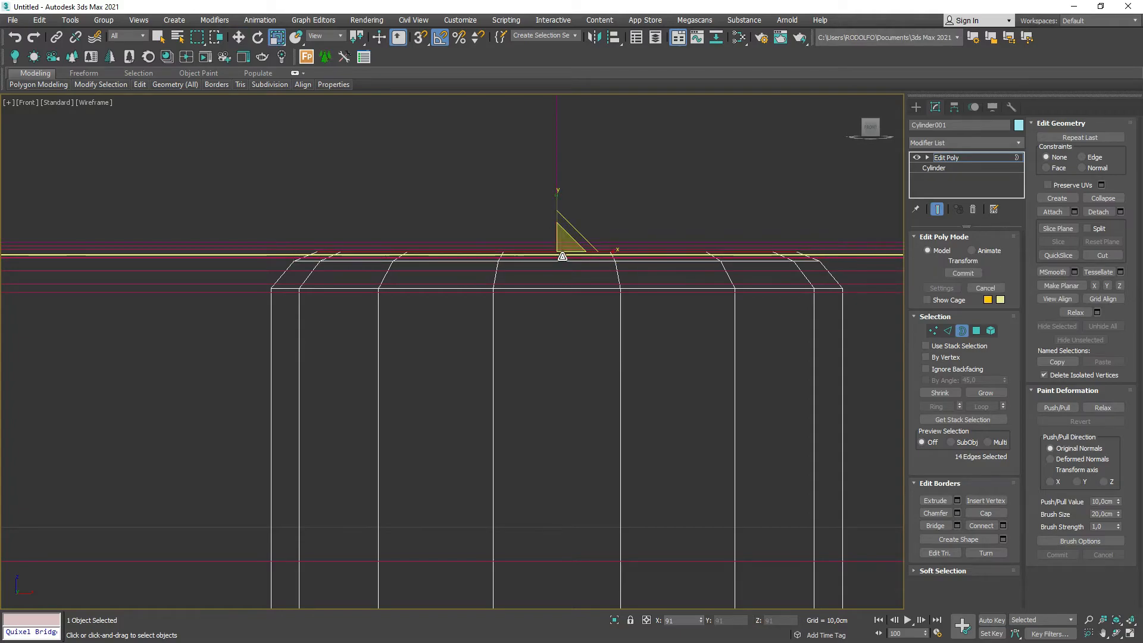
middle_click_drag(562, 262, 566, 366, "alt")
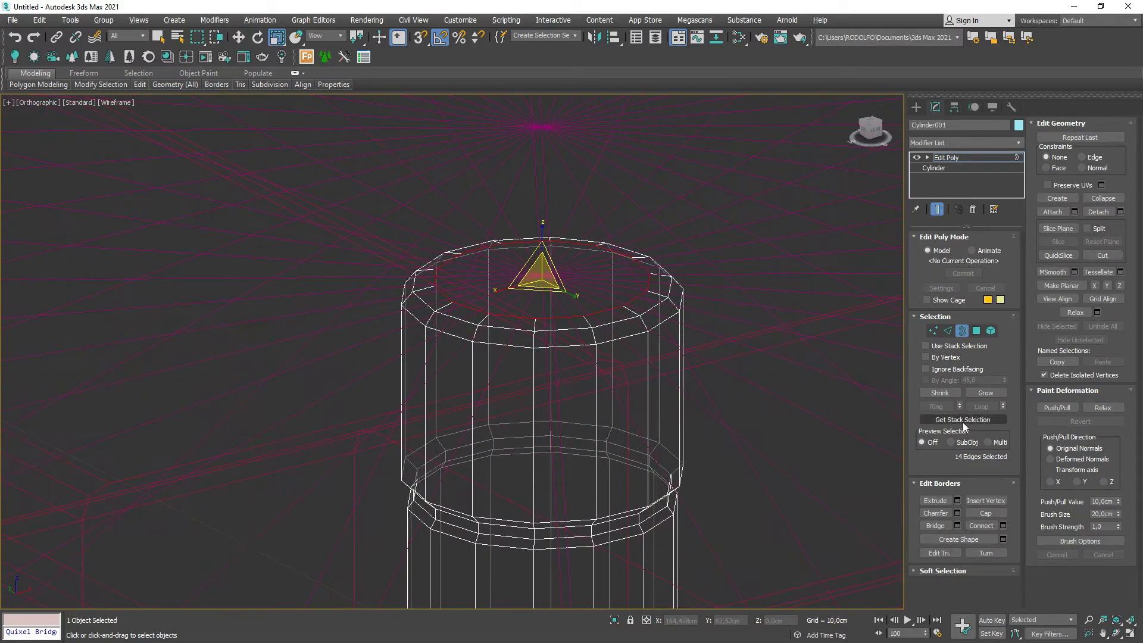
Cap the post's open upper border and tessellate the cap polygon into triangles around its centre.
left_click(986, 513)
key("4")
left_click(558, 260)
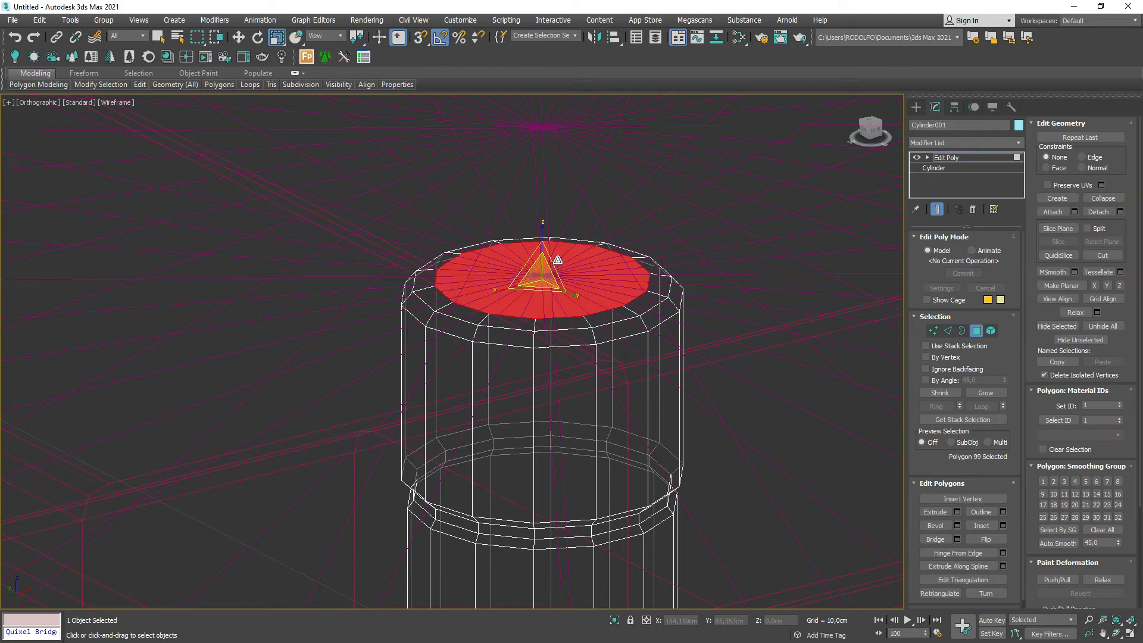
left_click(1117, 271)
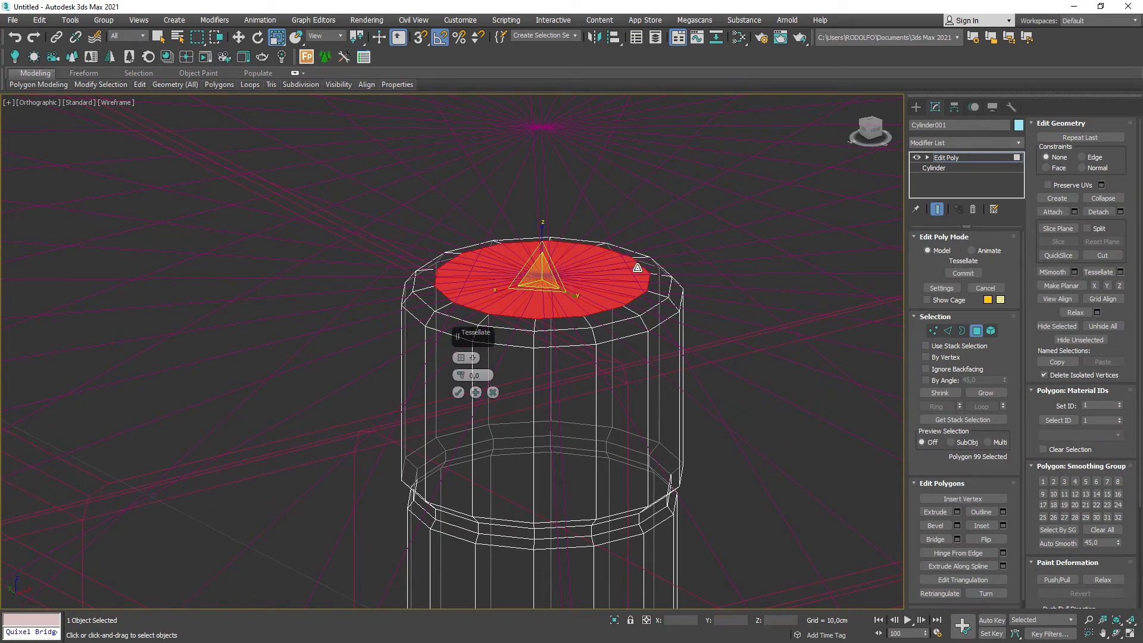
left_click(458, 392)
Commit the tessellation of the post's upper cap and leave sub-object editing.
scroll(472, 305, "up", 5)
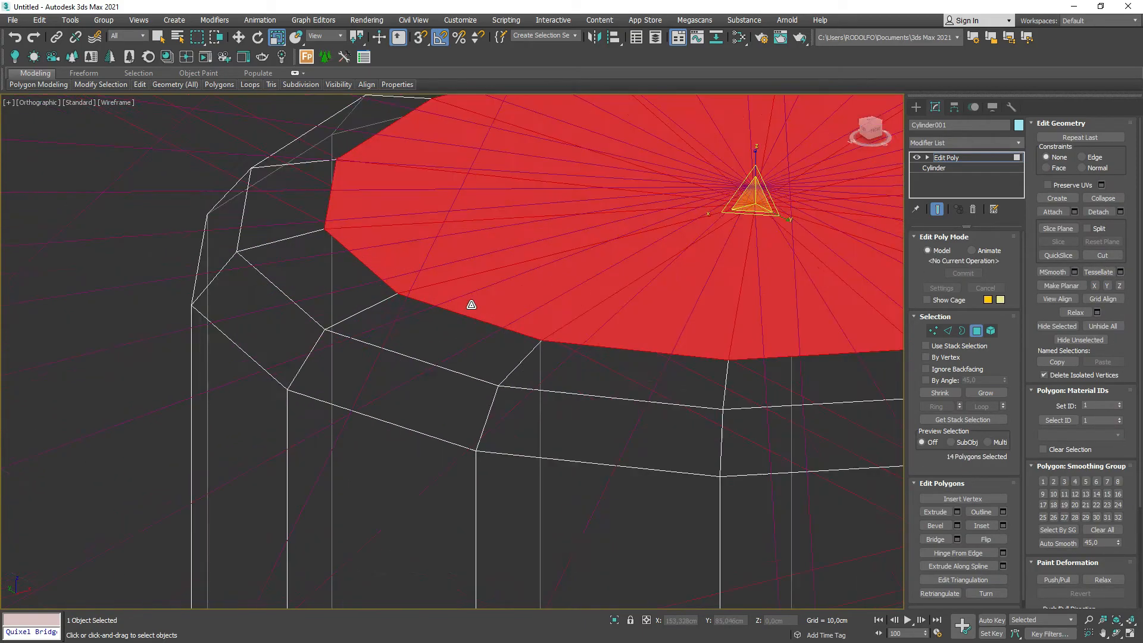
key("2")
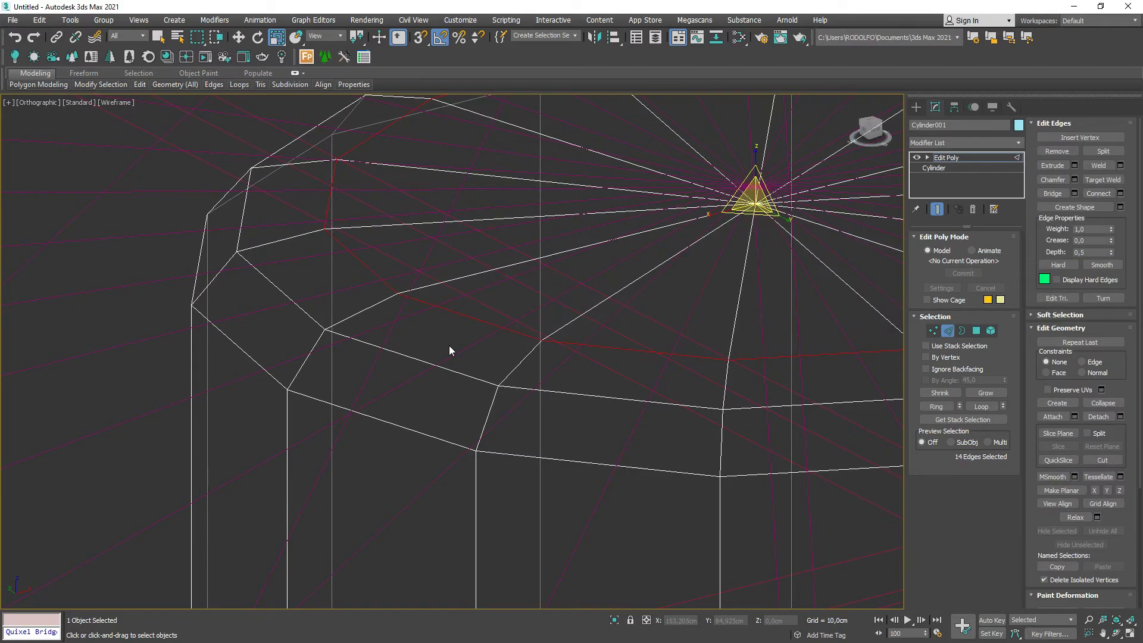
left_click(945, 331)
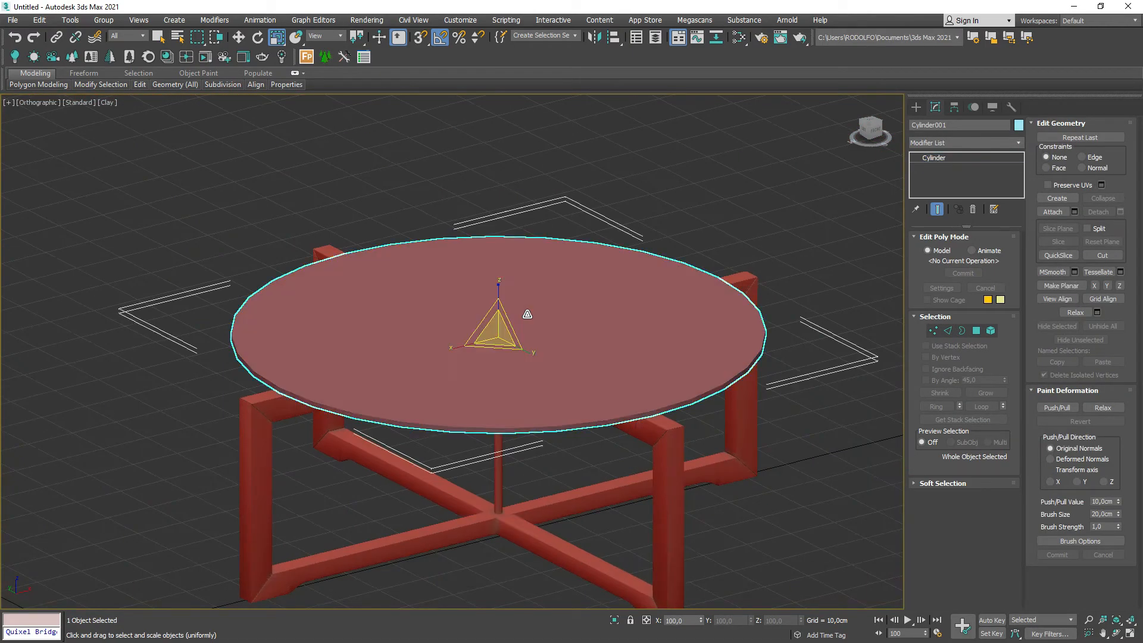
Select the circular tabletop, display its edges and set its number of sides to 36.
left_click(526, 311)
middle_click_drag(523, 309, 503, 347, "alt")
key("f")
scroll(625, 258, "up", 5)
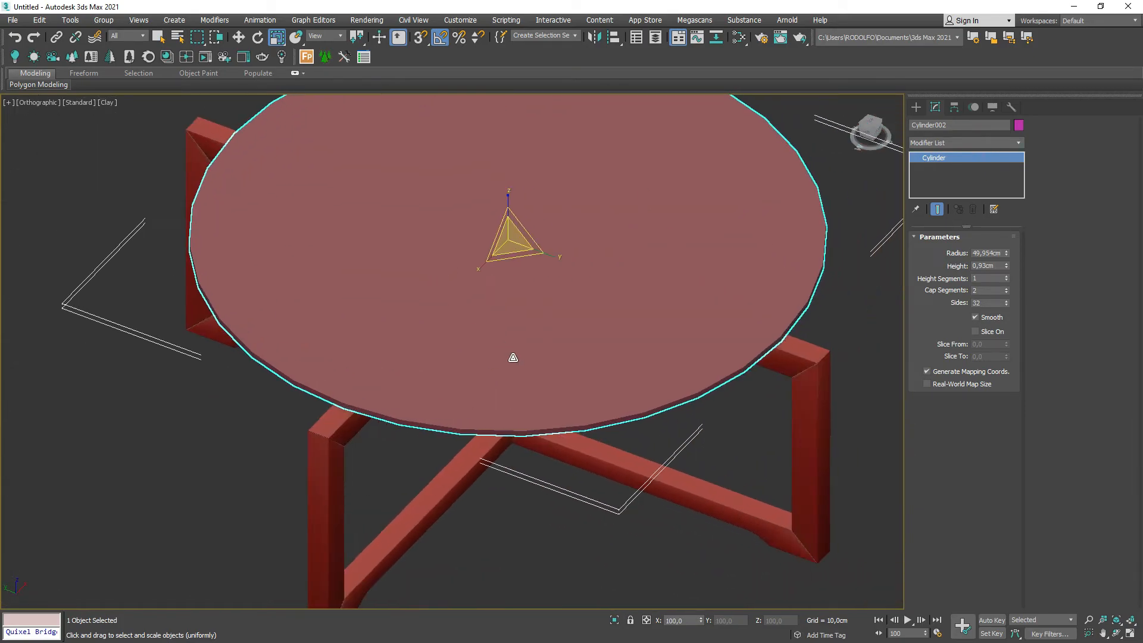
scroll(502, 348, "down", 3)
key("F4")
scroll(415, 336, "up", 3)
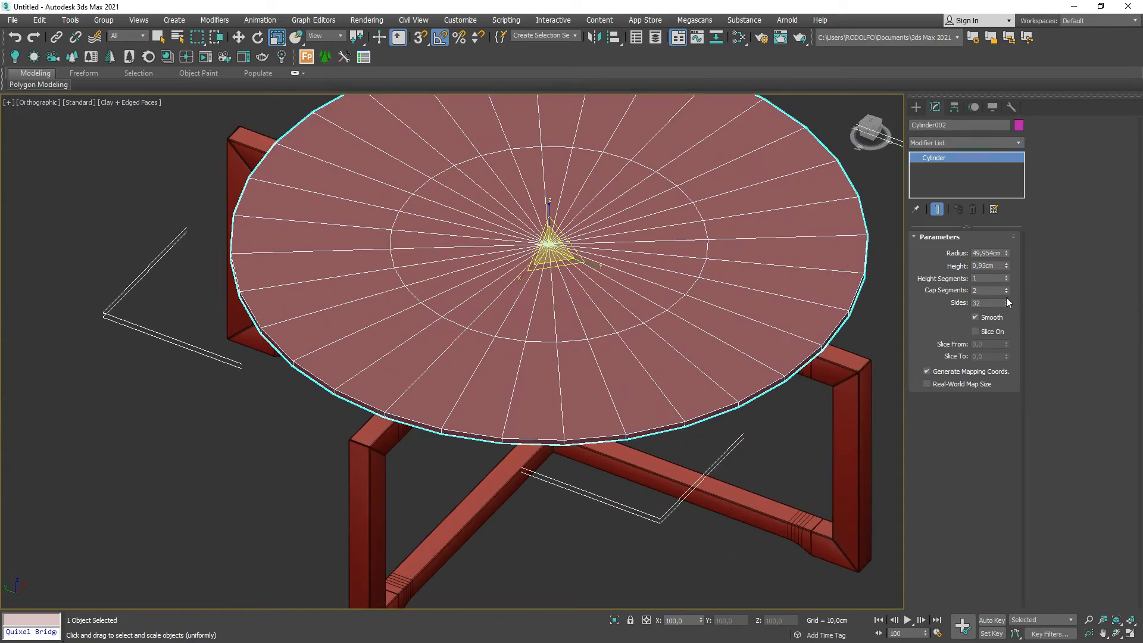
key("Return")
middle_click_drag(541, 348, 492, 341)
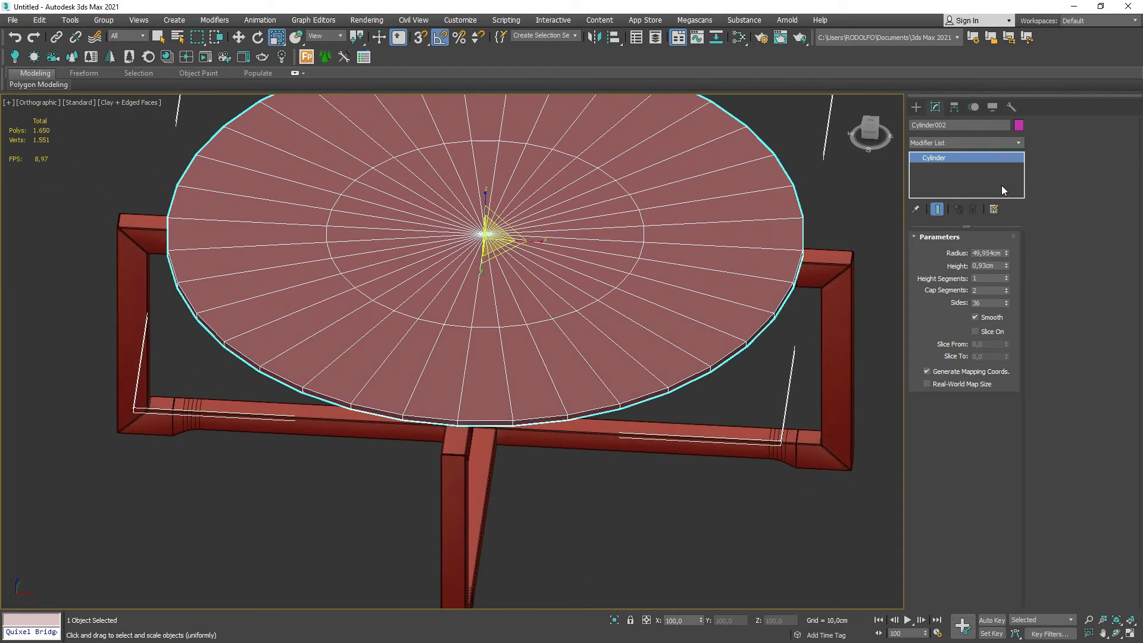
Add an Edit Poly modifier to the tabletop and set the base cylinder's cap segments to 3.
left_click(1016, 145)
left_click(943, 184)
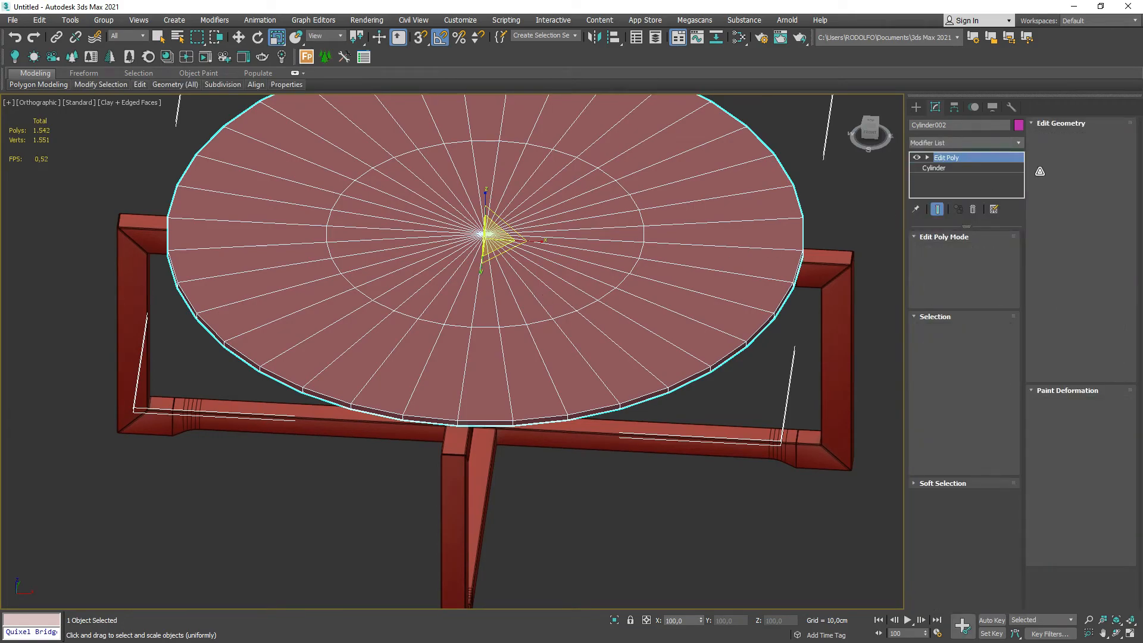
left_click(951, 167)
left_click(1006, 287)
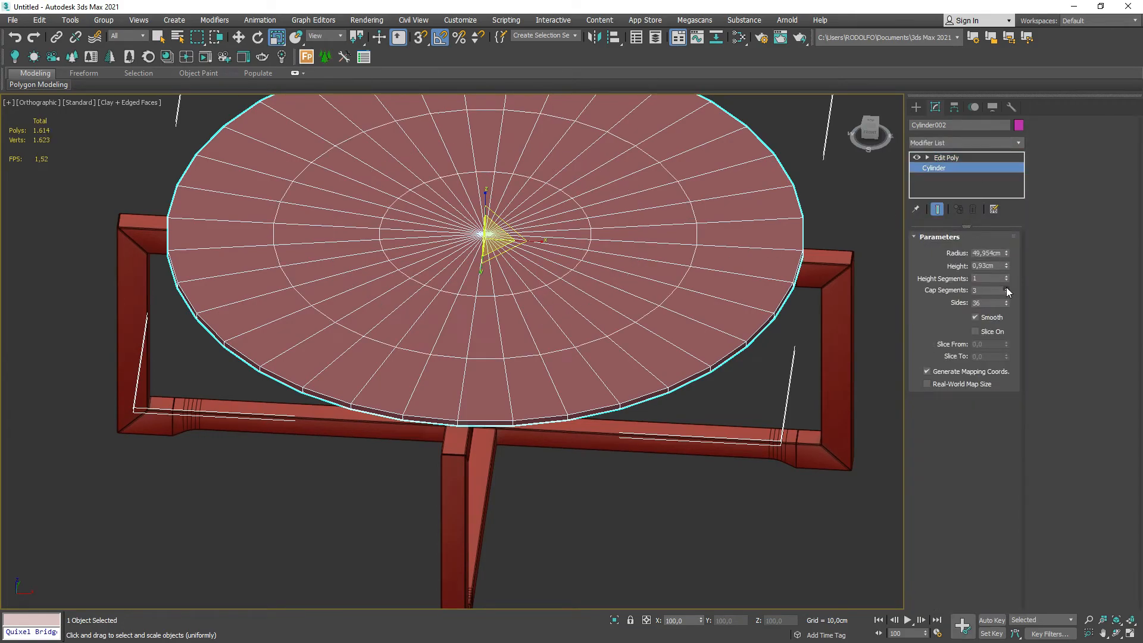
Chamfer the upper and lower edge loops around the tabletop's rim by 0.116 cm with 1 segment.
key("2")
scroll(406, 428, "up", 5)
key("F3")
left_click_drag(513, 456, 497, 370)
left_click(982, 406)
key("F3")
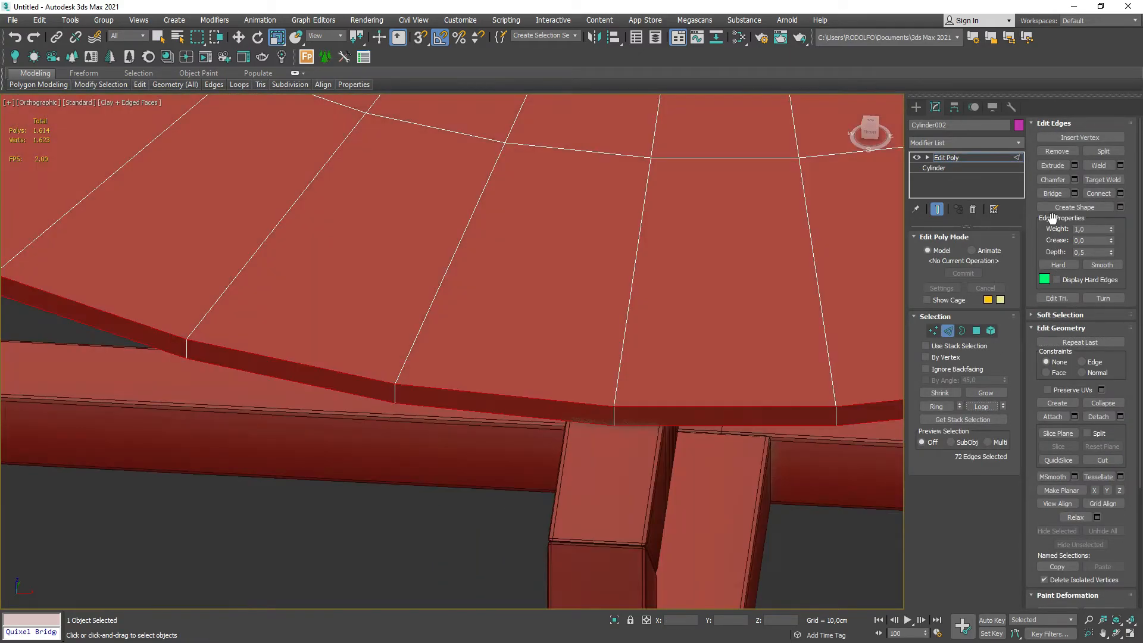
left_click(1074, 180)
scroll(474, 358, "up", 5)
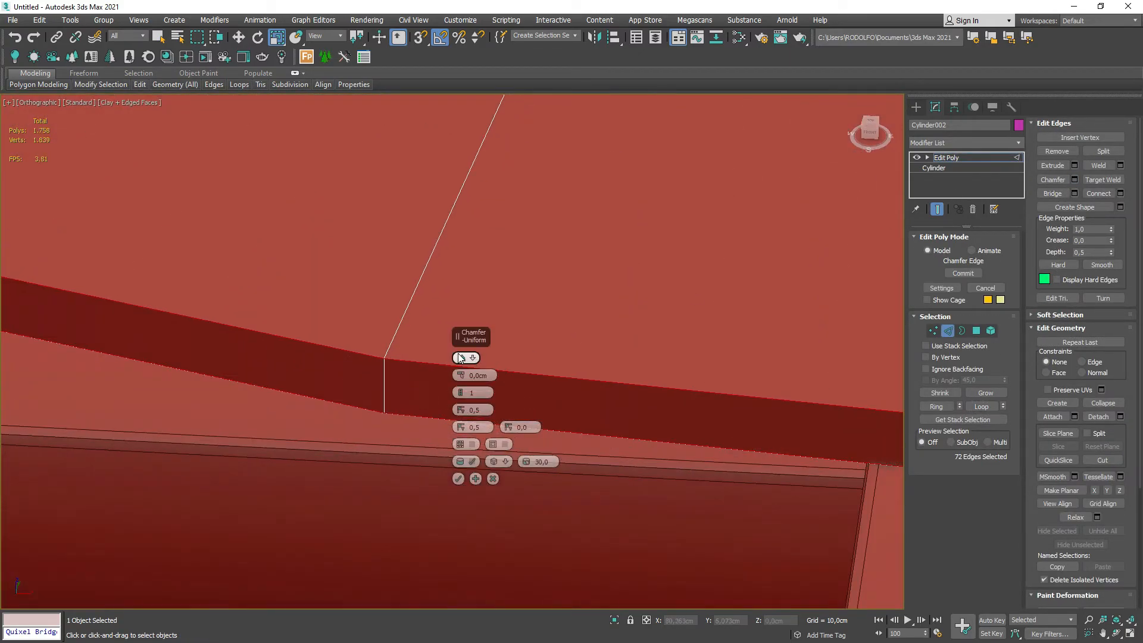
left_click_drag(459, 376, 465, 359)
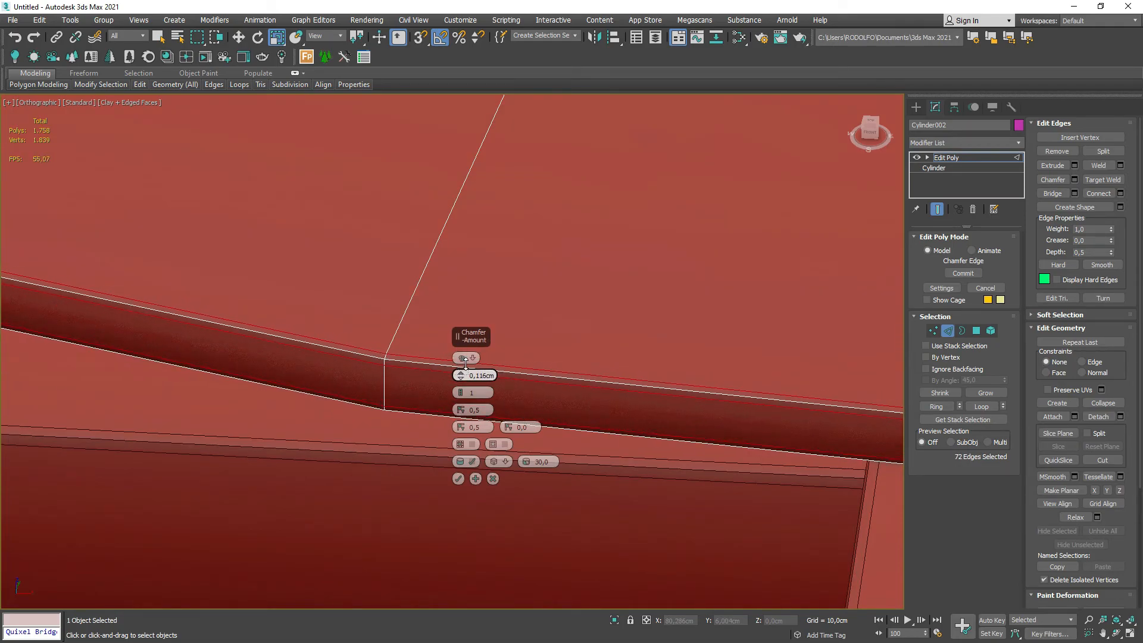
left_click(458, 480)
key("F3")
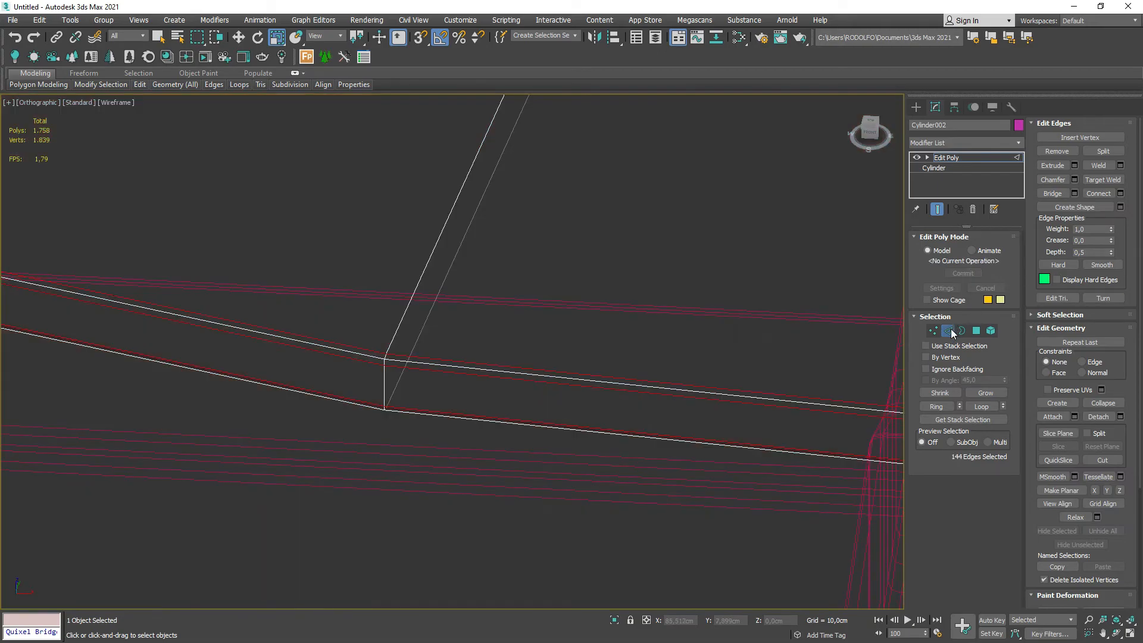
key("F3")
left_click(951, 331)
Apply a TurboSmooth modifier with 1 iteration to all table parts and examine the smoothed mitre joint at a leg's foot.
scroll(629, 397, "down", 7)
key("ctrl+a")
scroll(712, 386, "up", 4)
middle_click_drag(713, 386, 599, 374, "alt")
left_click(965, 143)
key("t")
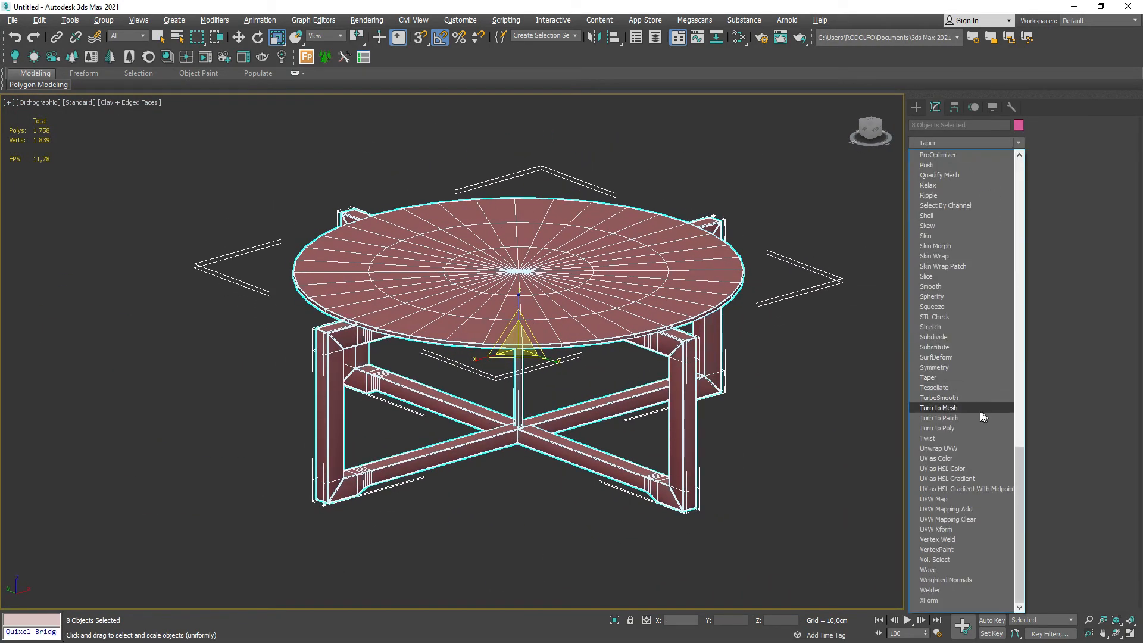
left_click(946, 398)
key("F4")
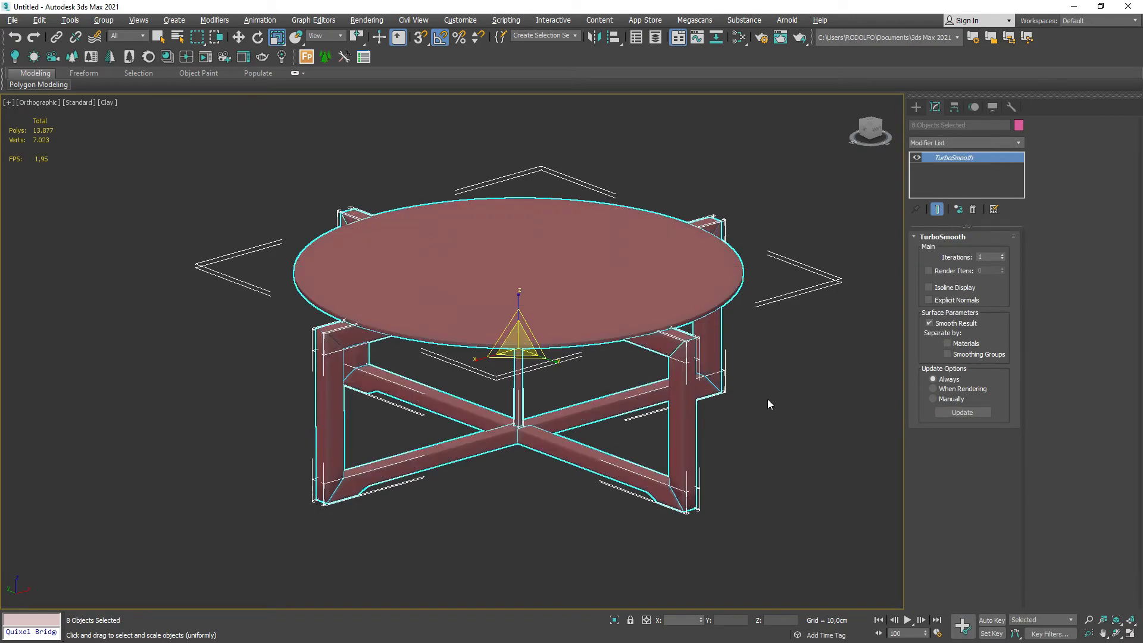
left_click(807, 396)
middle_click_drag(794, 392, 548, 462, "alt")
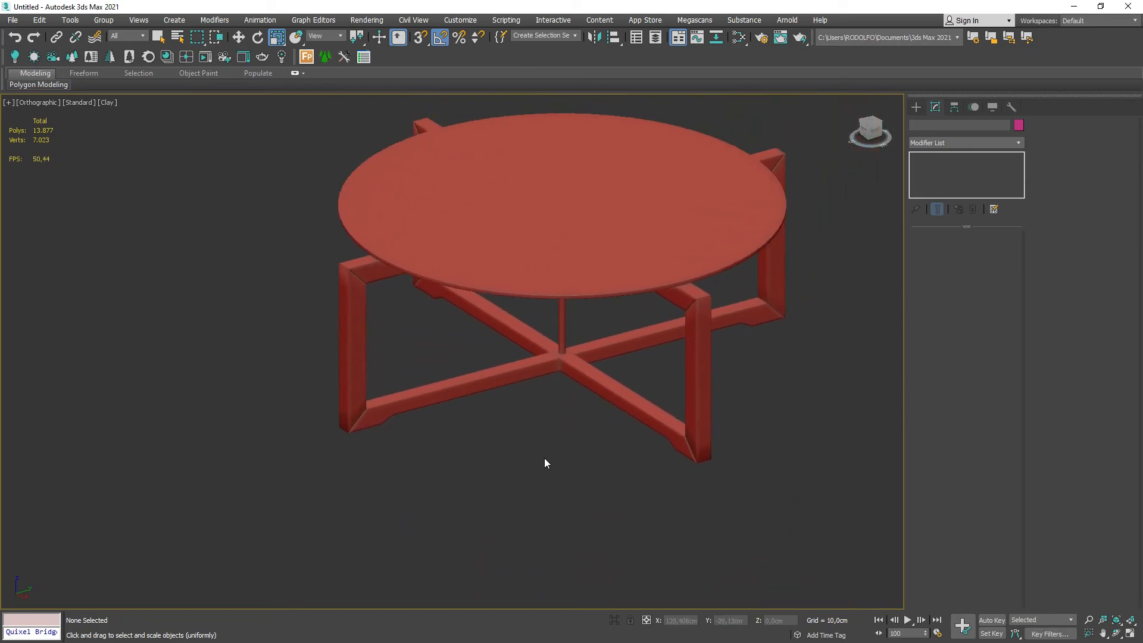
scroll(249, 379, "up", 8)
scroll(249, 380, "up", 4)
key("F4")
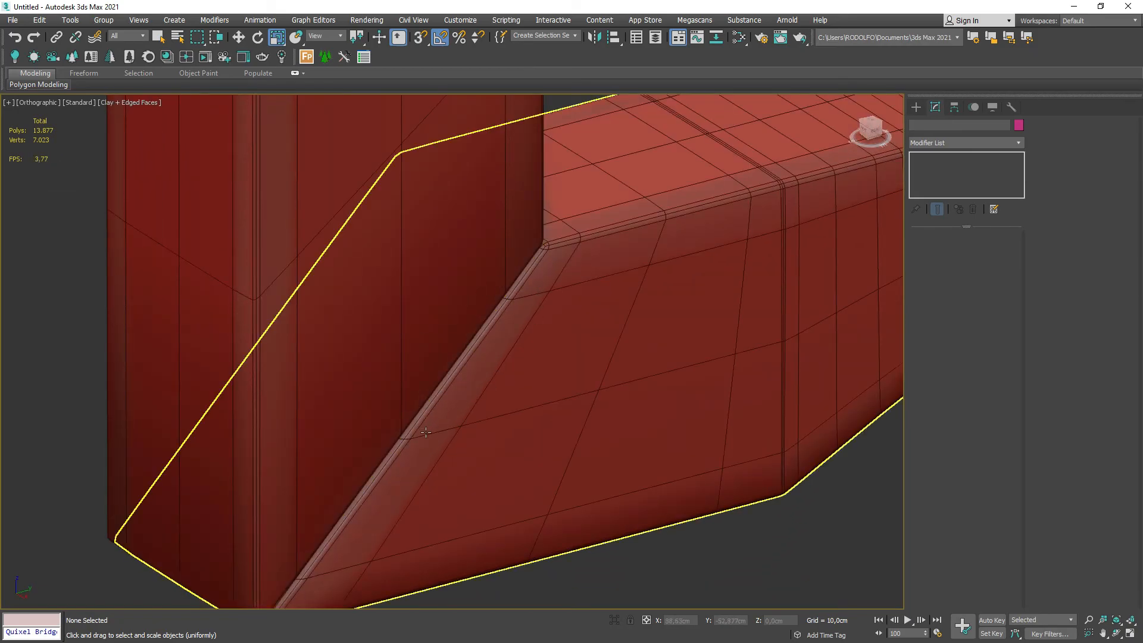
key("F4")
Delete the TurboSmooth modifier from all table parts and deselect them.
scroll(425, 433, "down", 14)
left_click_drag(336, 231, 630, 402)
scroll(625, 400, "up", 4)
right_click(951, 158)
left_click(999, 178)
left_click(318, 517)
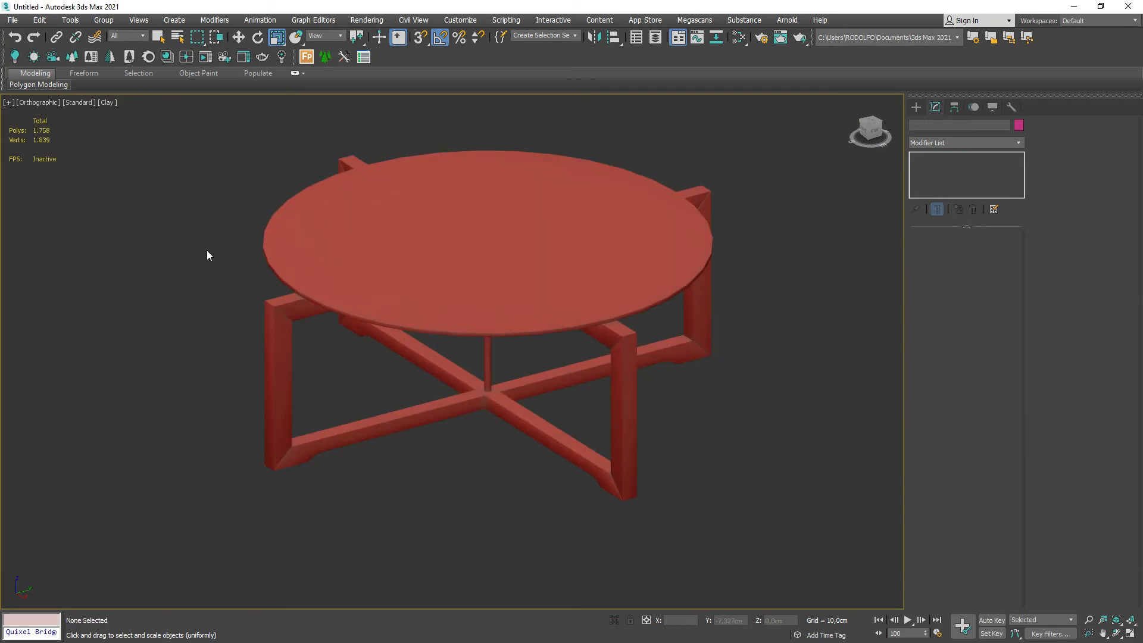
middle_click_drag(208, 257, 265, 274)
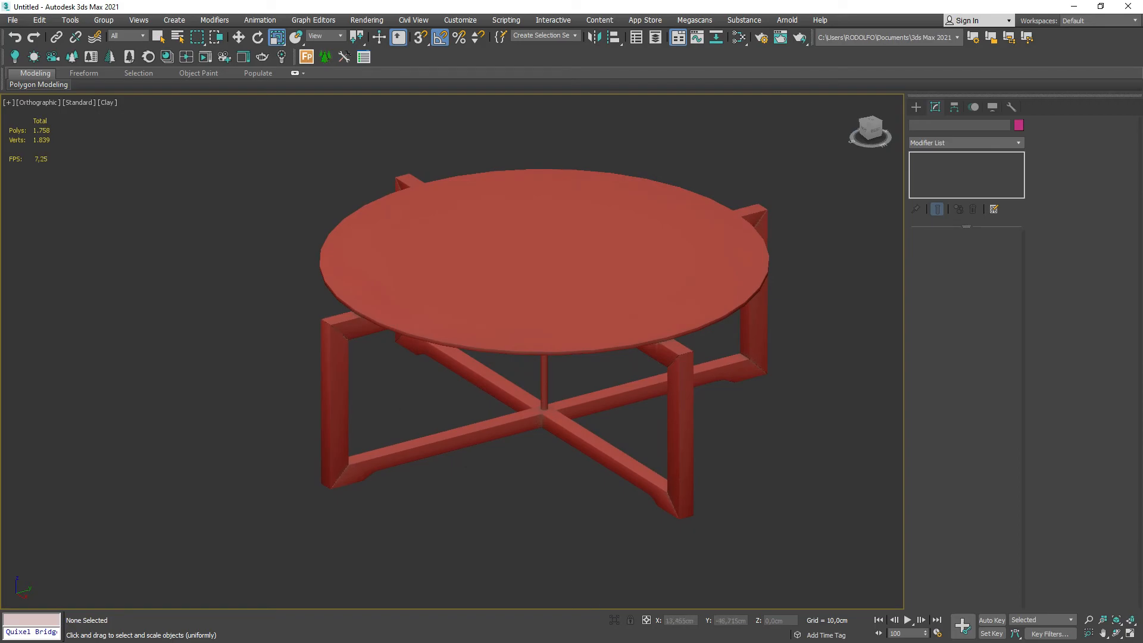